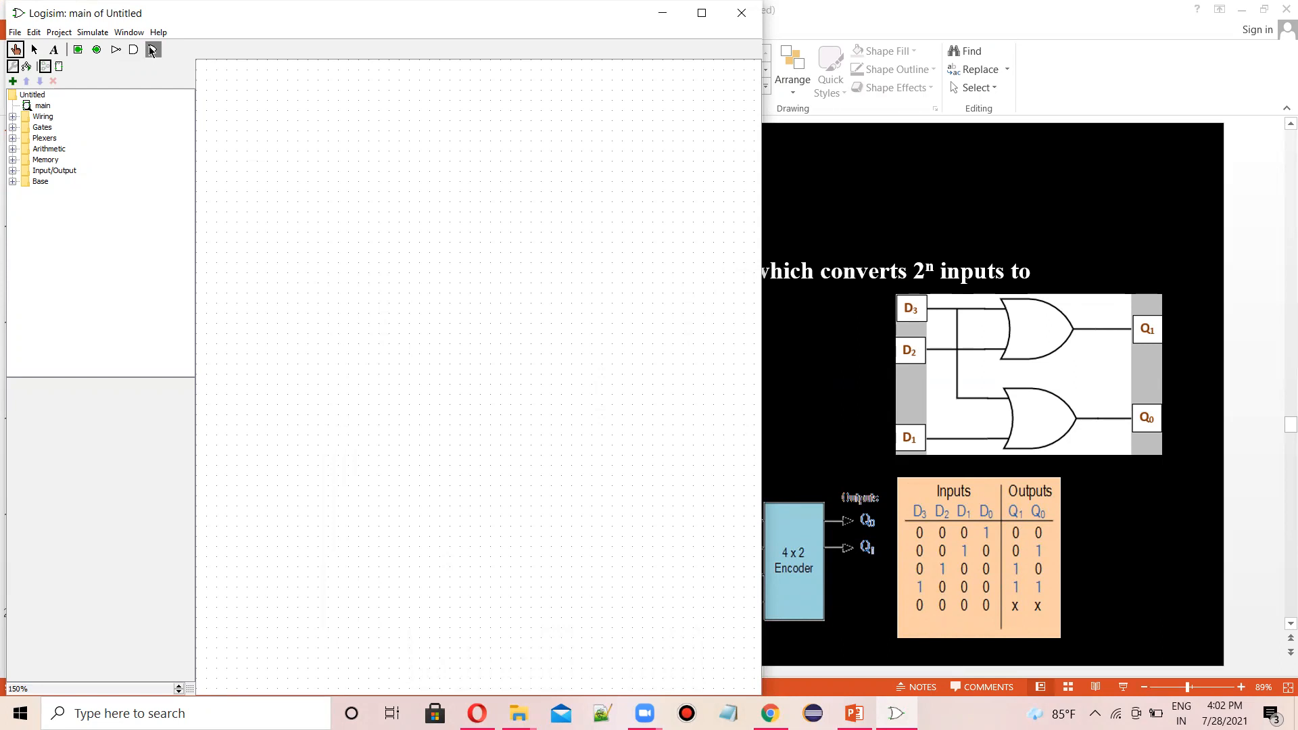
- Place two OR gates on the canvas, one above the other
{"action": "left_click", "coordinate": [436, 208]}
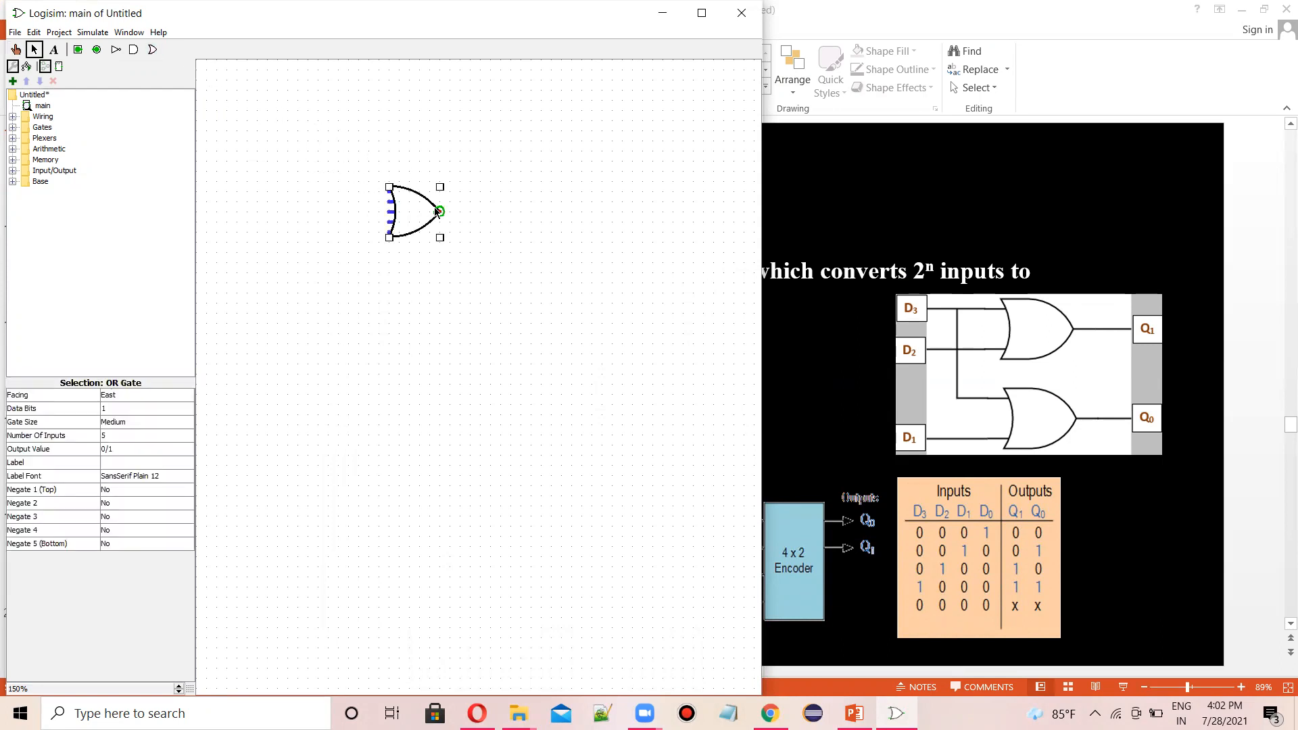
{"action": "left_click", "coordinate": [152, 52]}
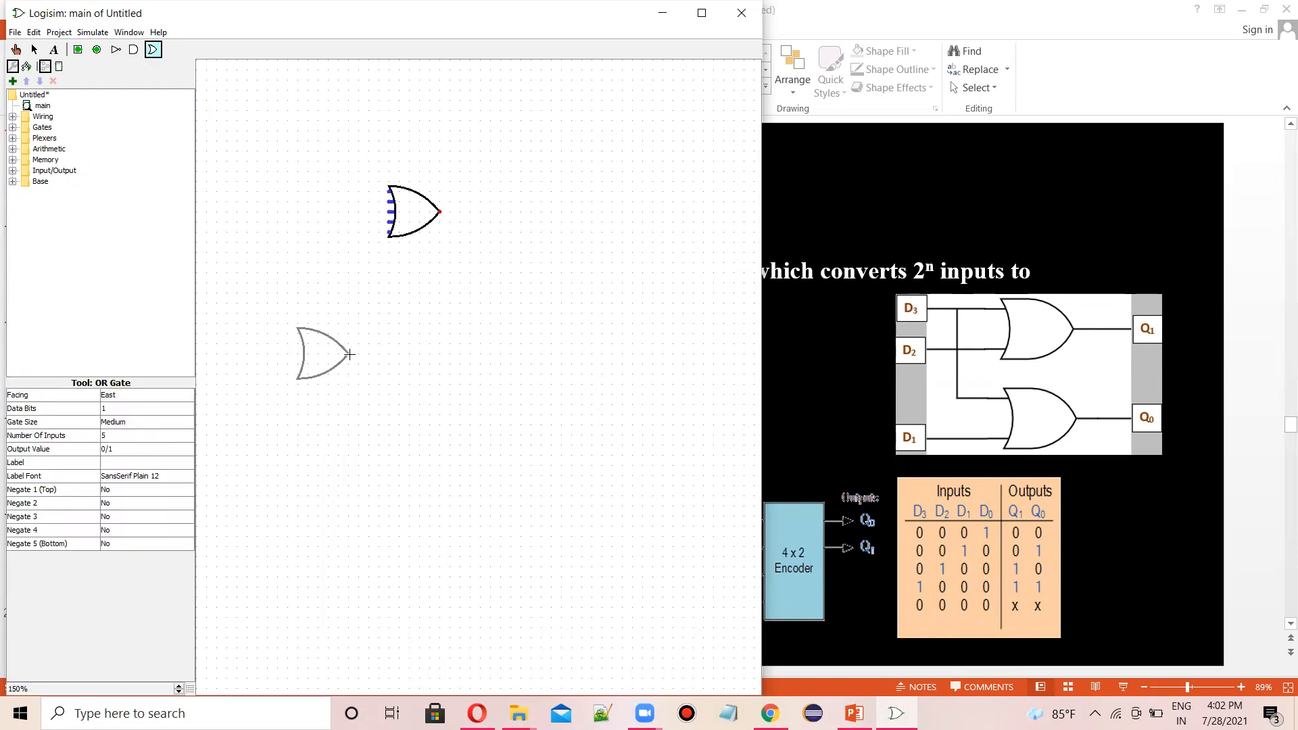
{"action": "left_click", "coordinate": [438, 334]}
- Set the number of inputs of both OR gates to 2
{"action": "left_click", "coordinate": [435, 210]}
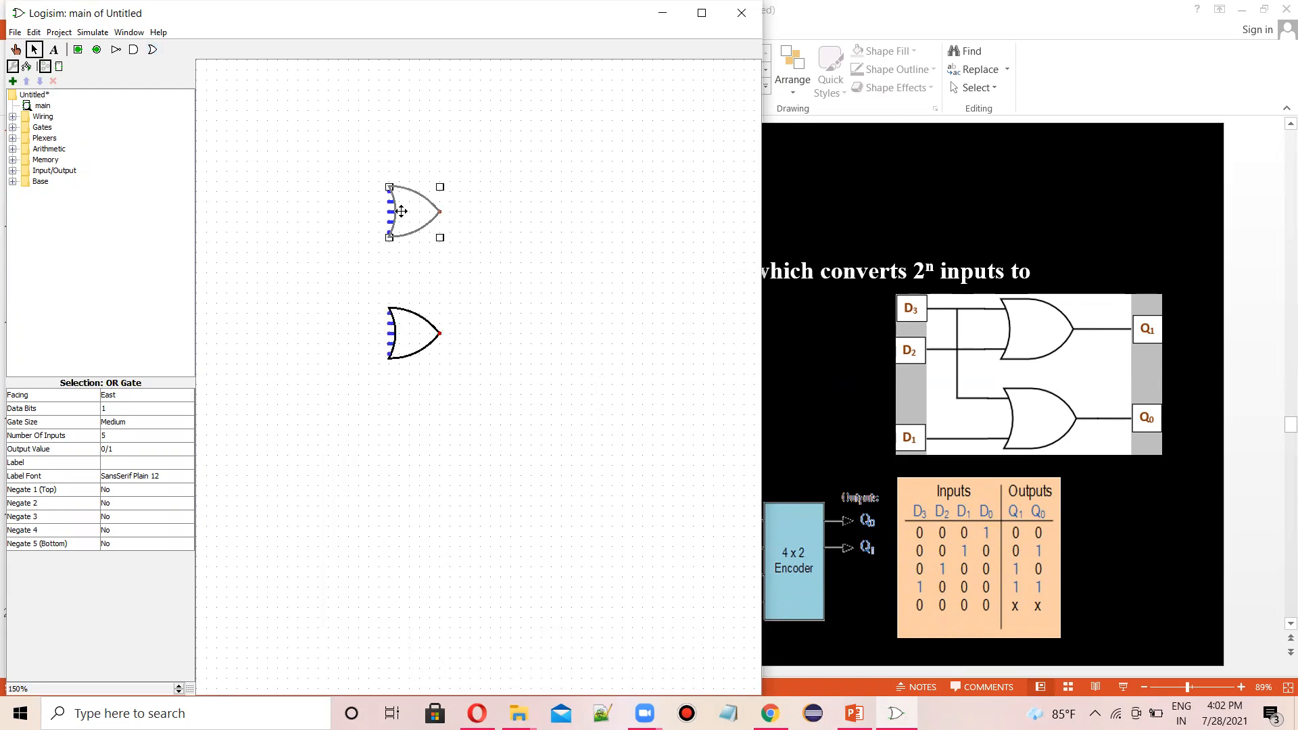
{"action": "left_click", "coordinate": [125, 435]}
{"action": "left_click", "coordinate": [188, 450]}
{"action": "left_click", "coordinate": [158, 449]}
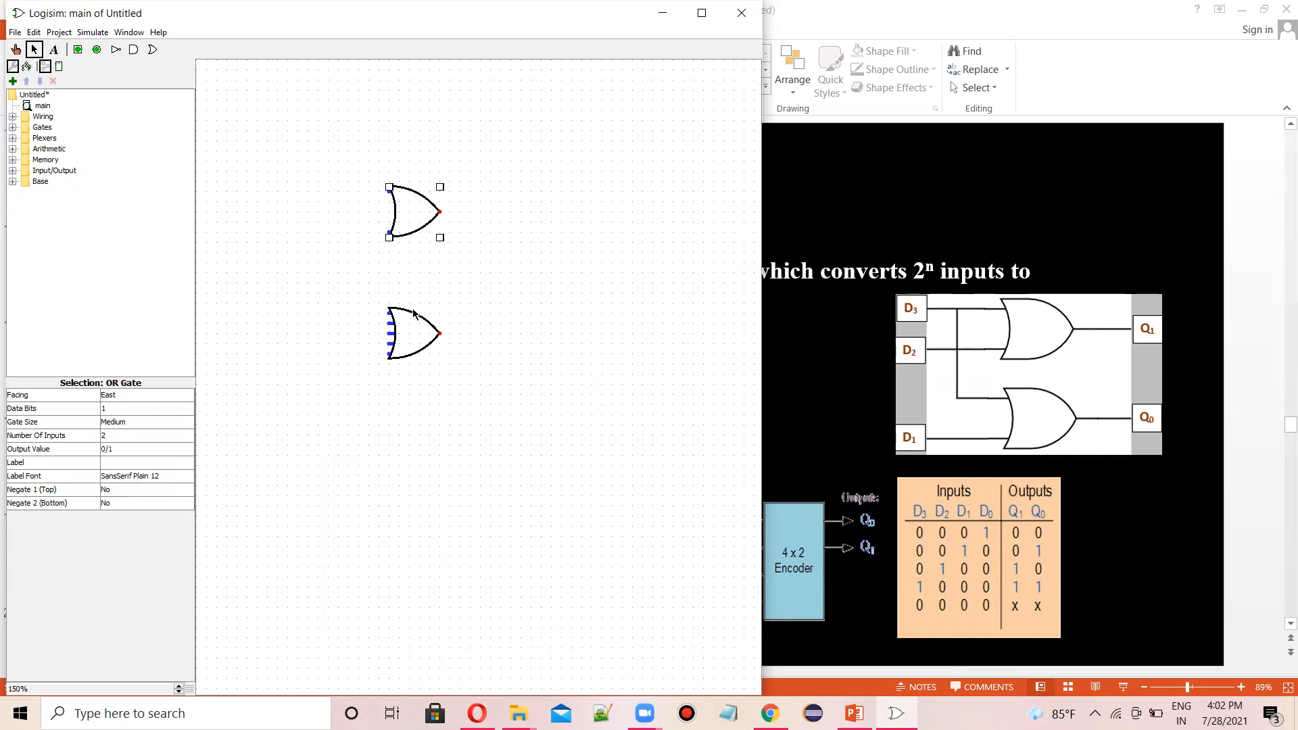
{"action": "left_click", "coordinate": [405, 327]}
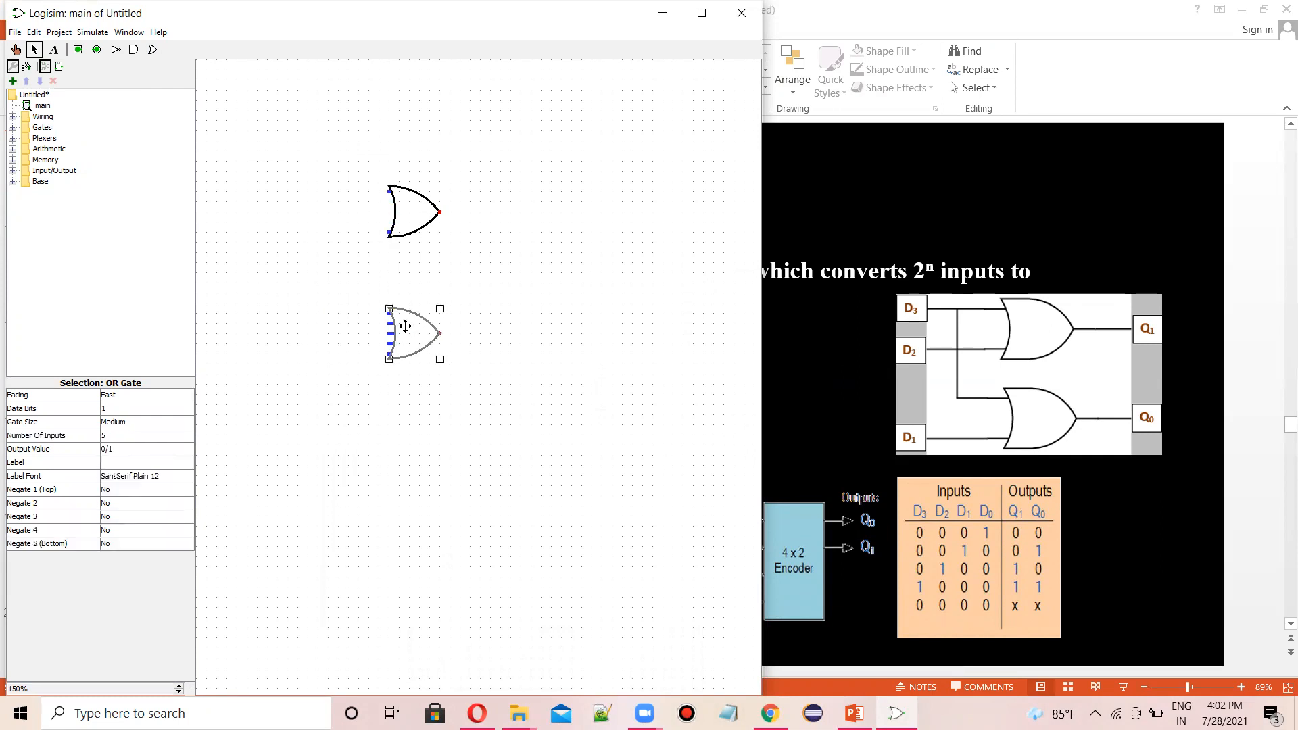
{"action": "left_click", "coordinate": [115, 434]}
{"action": "left_click", "coordinate": [188, 449]}
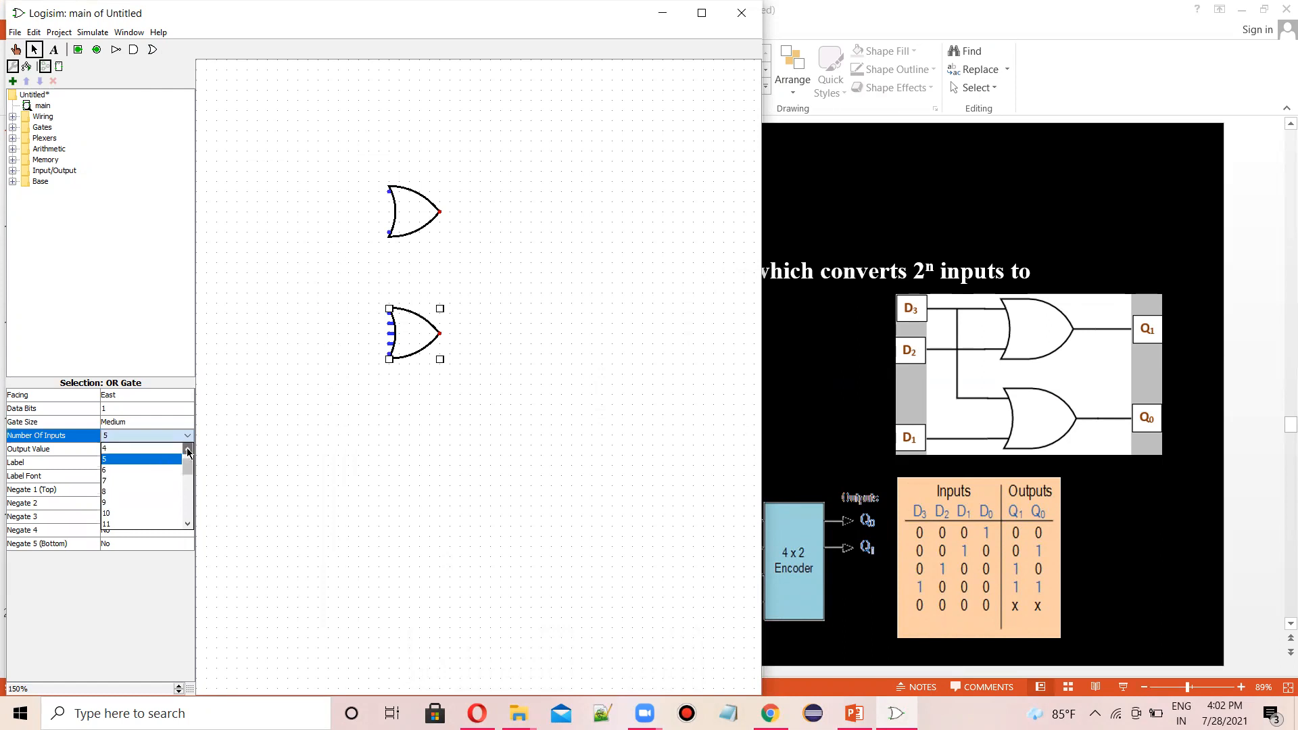
{"action": "left_click", "coordinate": [188, 449]}
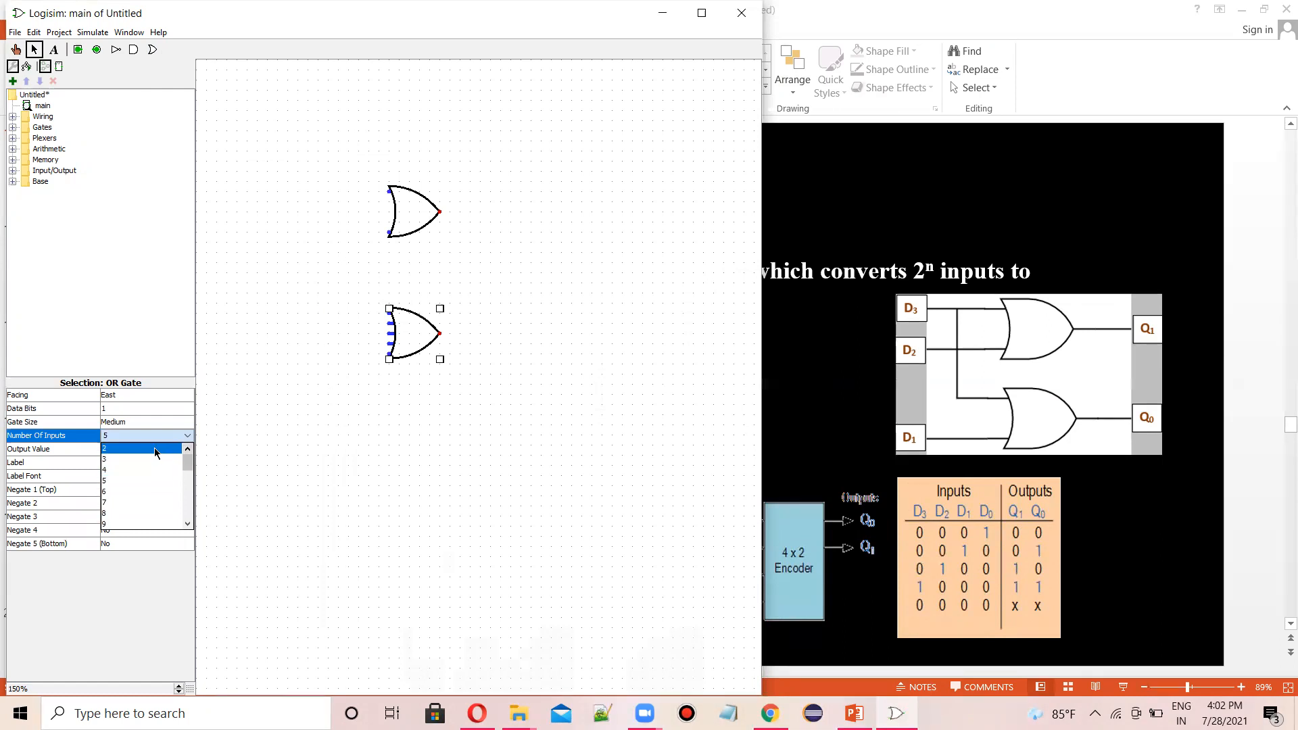
{"action": "left_click", "coordinate": [155, 449]}
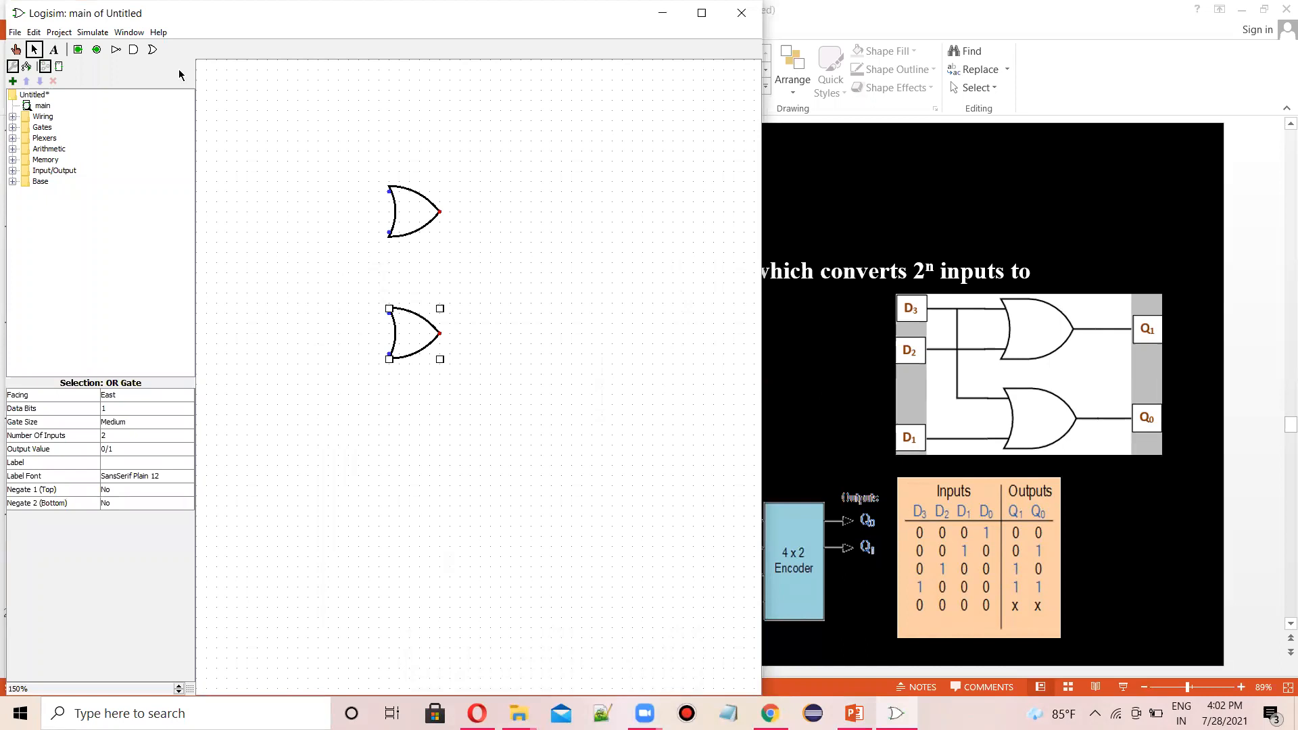
- Place three input pins to the left of the gates: two beside the upper gate and one beside the lower gate
{"action": "left_click", "coordinate": [79, 51]}
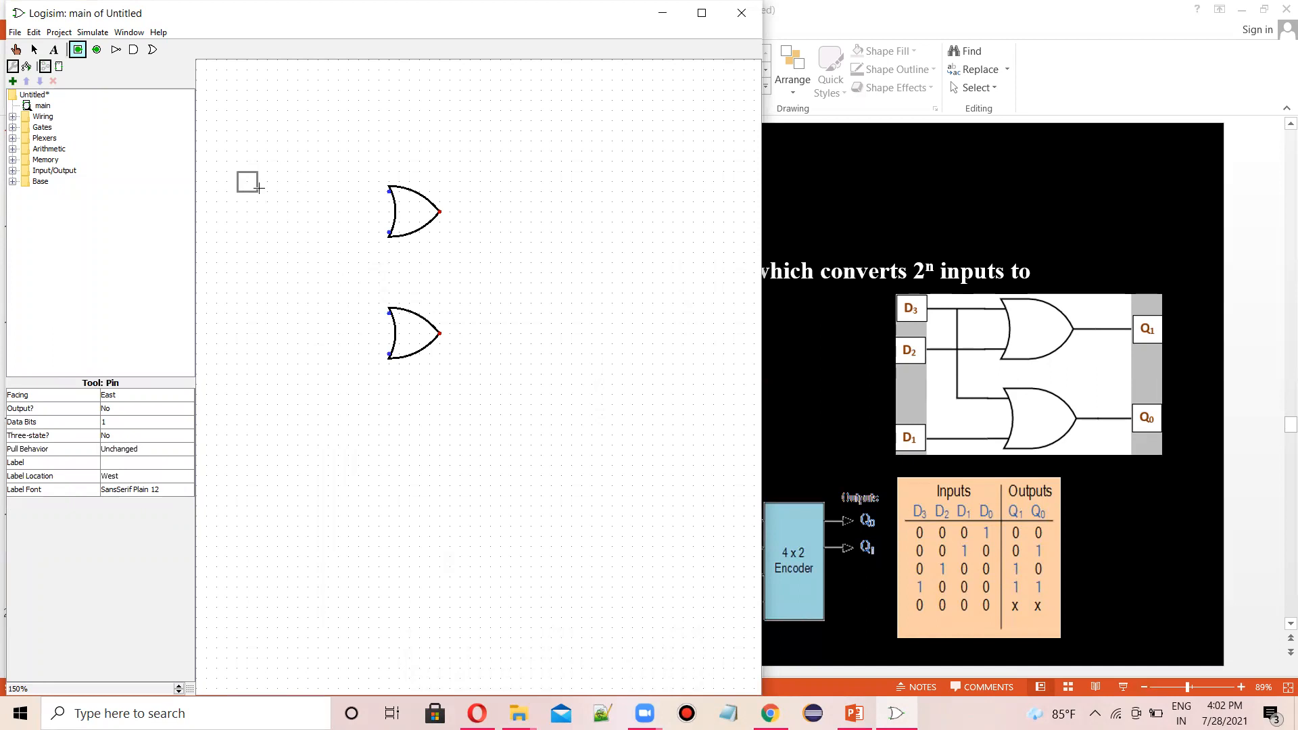
{"action": "left_click", "coordinate": [258, 192]}
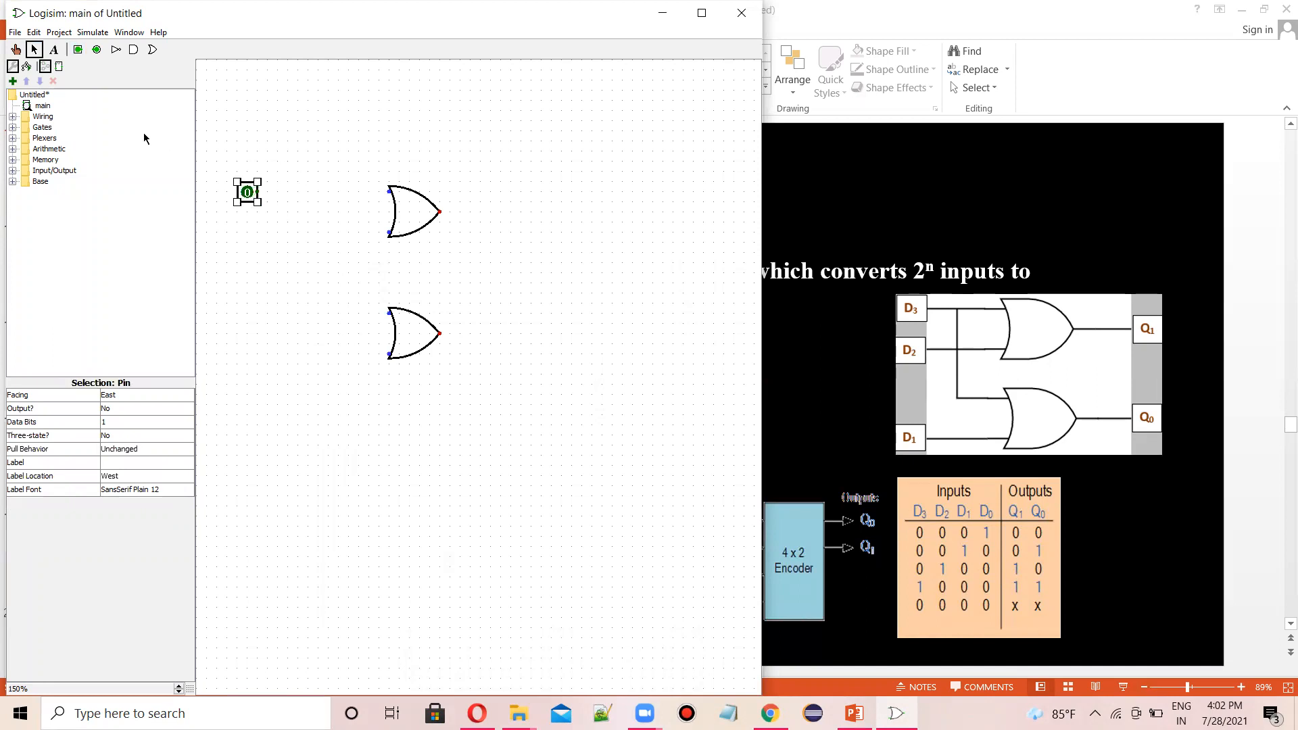
{"action": "left_click", "coordinate": [78, 50]}
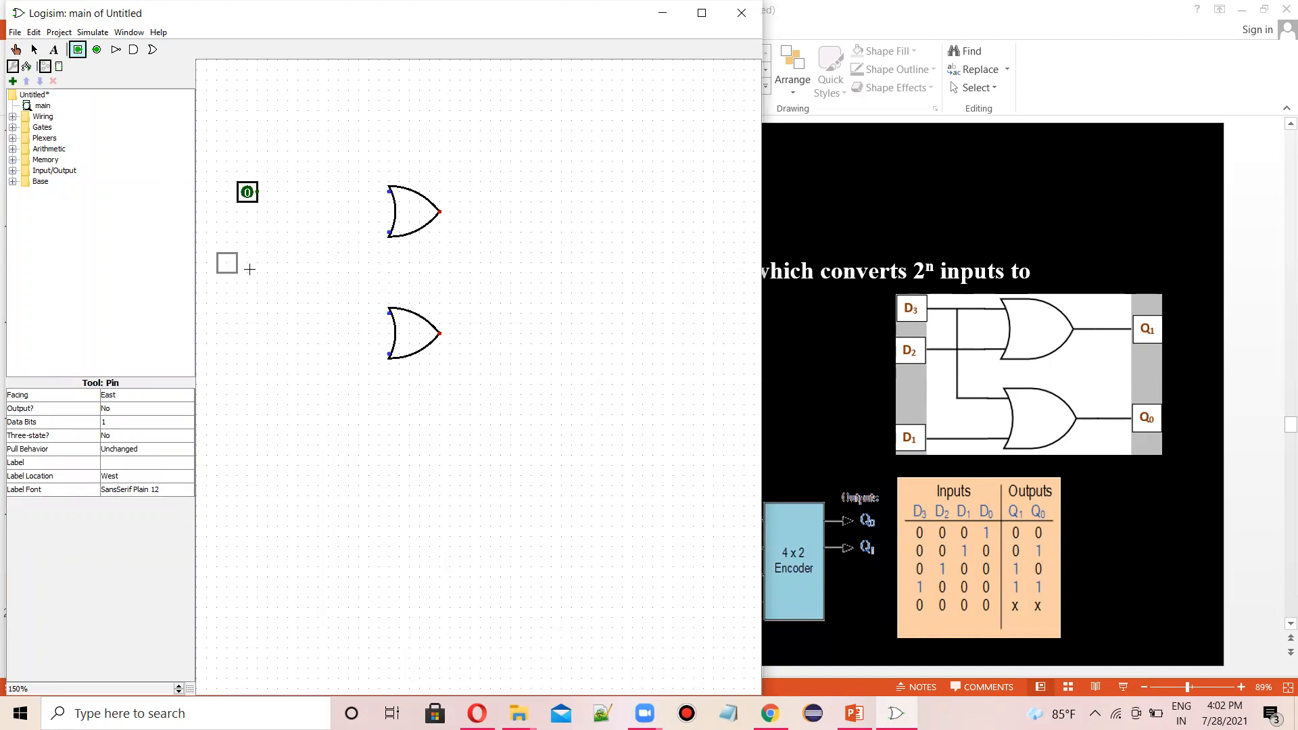
{"action": "left_click", "coordinate": [252, 230]}
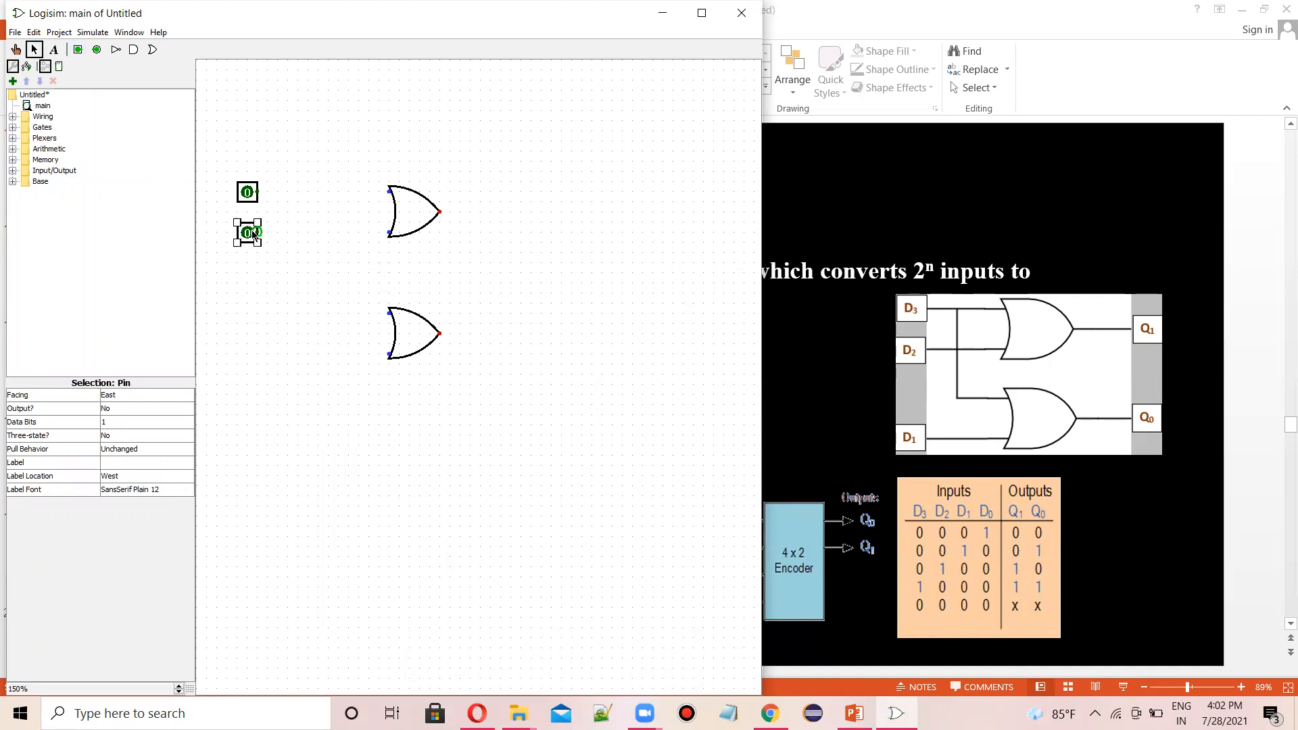
{"action": "left_click", "coordinate": [77, 50]}
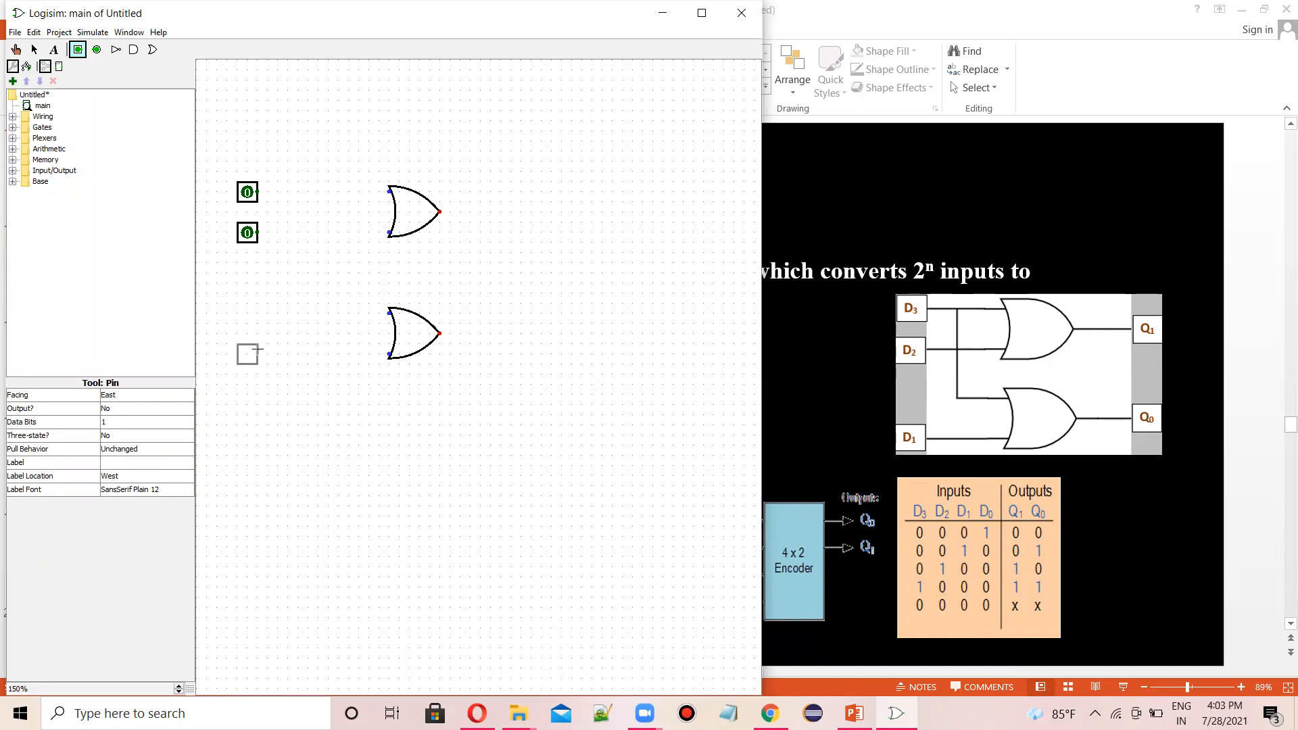
{"action": "left_click", "coordinate": [257, 349]}
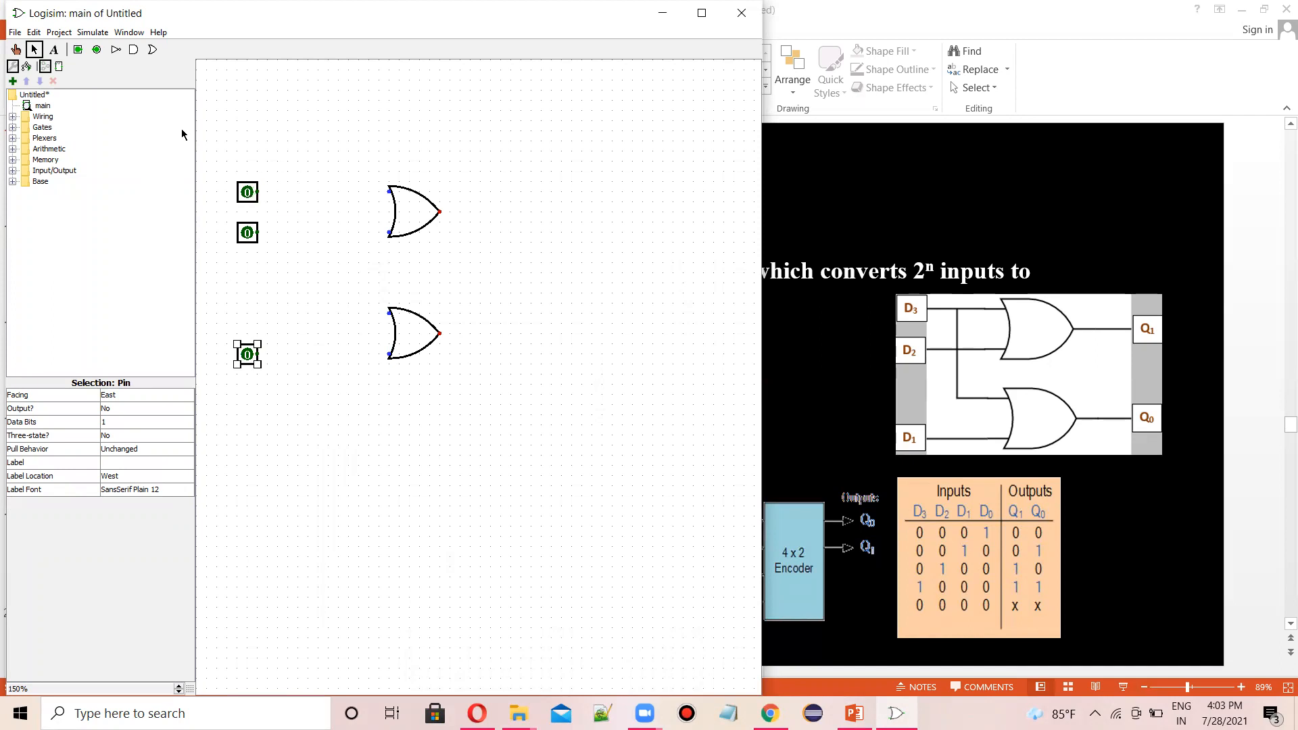
- Place an output pin to the right of each OR gate
{"action": "left_click", "coordinate": [97, 49]}
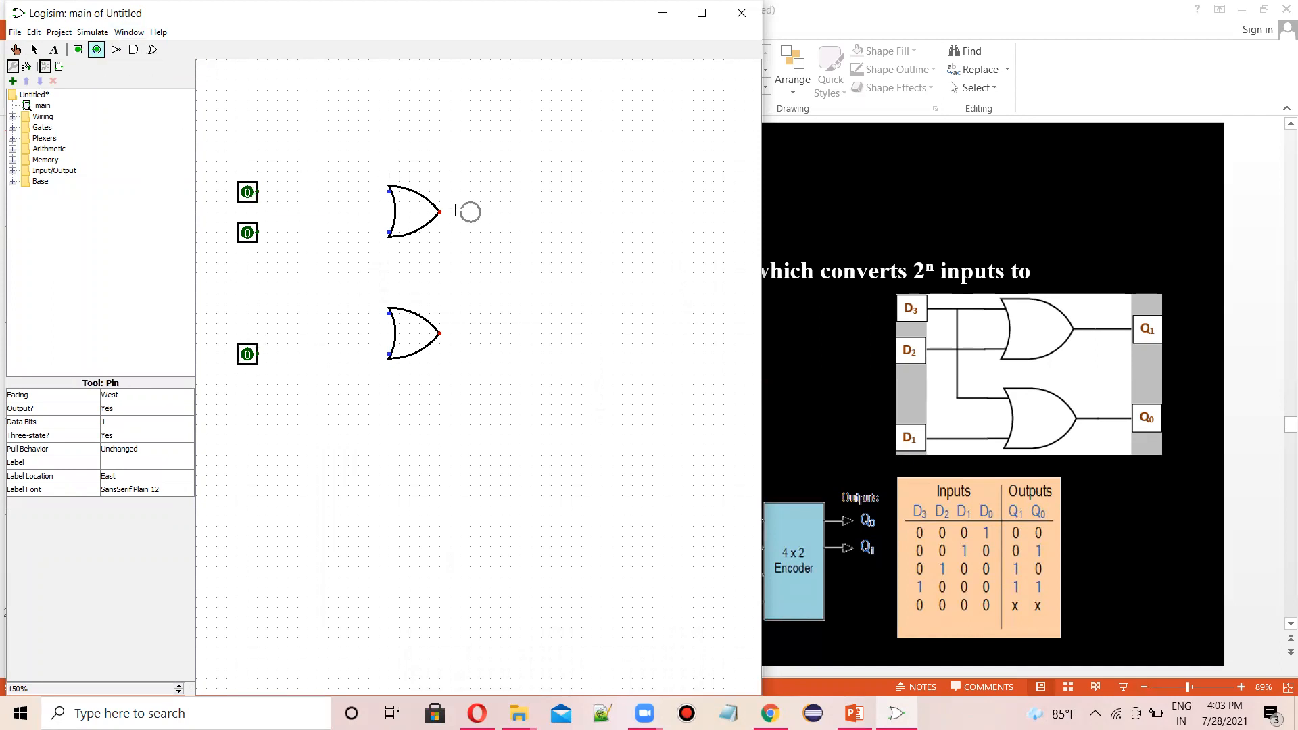
{"action": "left_click", "coordinate": [510, 209]}
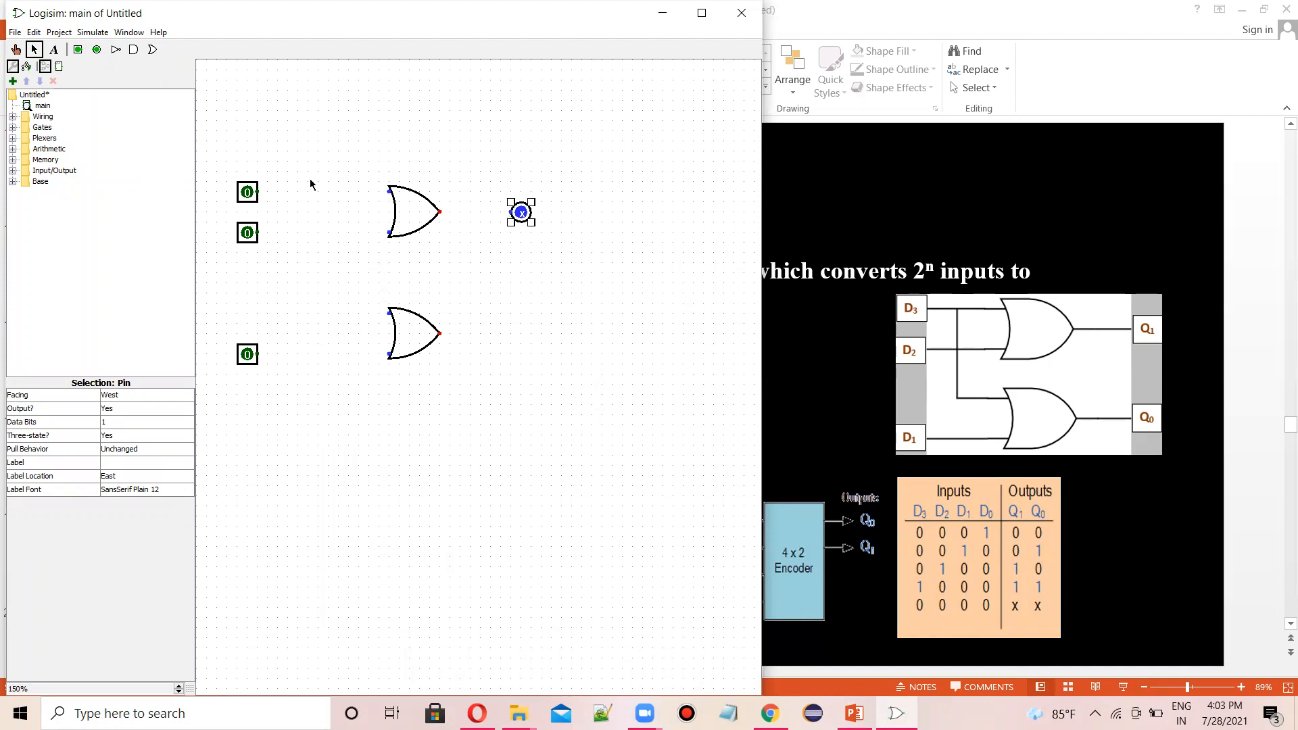
{"action": "left_click", "coordinate": [97, 50]}
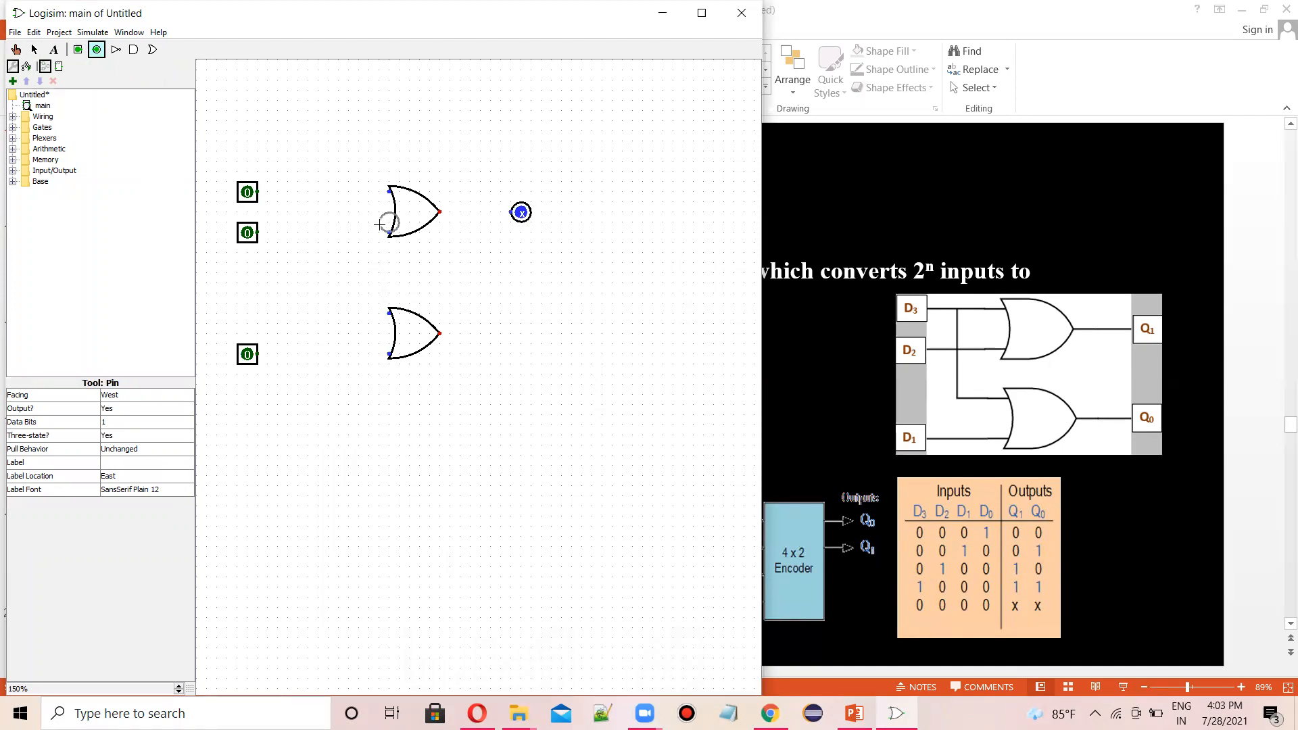
{"action": "left_click", "coordinate": [512, 333]}
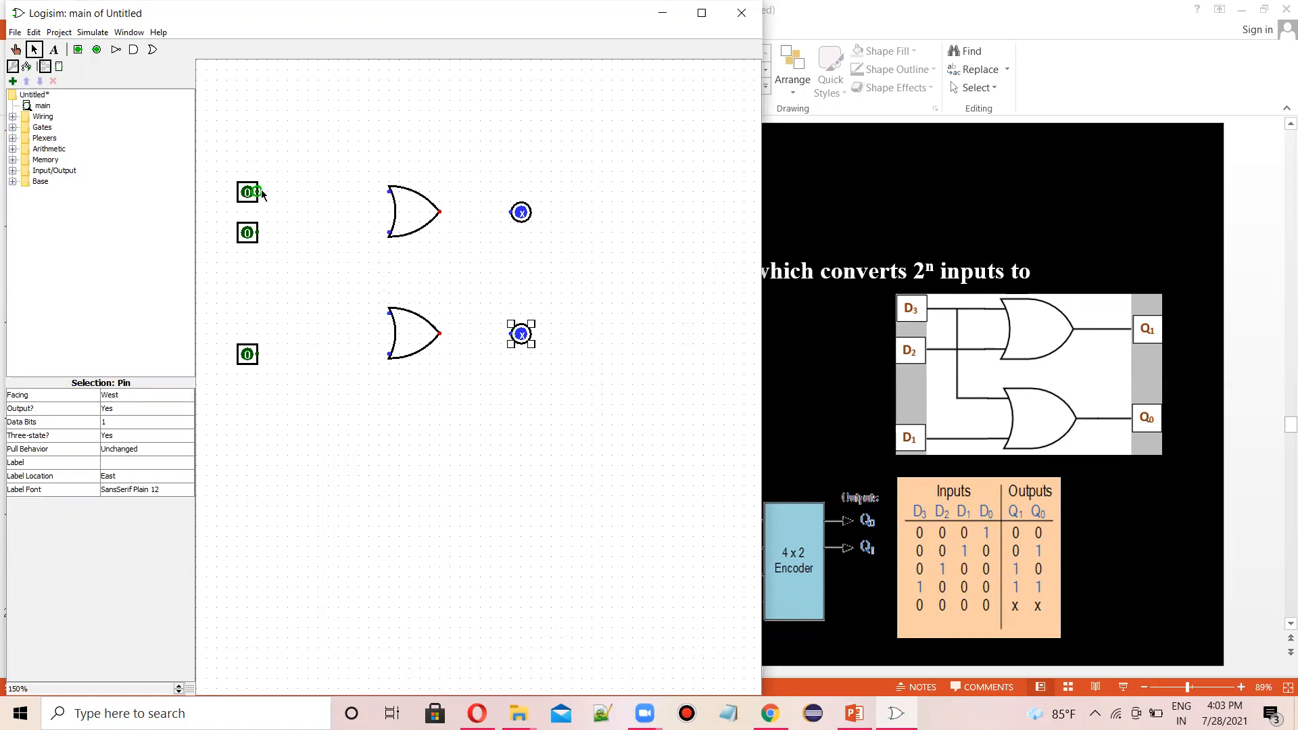
- Wire the top input pin to both gates, the other pins to the remaining gate inputs, and each gate output to its output pin
{"action": "mouse_move", "coordinate": [258, 192]}
{"action": "left_mouse_down"}
{"action": "mouse_move", "coordinate": [346, 184]}
{"action": "mouse_move", "coordinate": [392, 196]}
{"action": "mouse_move", "coordinate": [315, 170]}
{"action": "mouse_move", "coordinate": [258, 190]}
{"action": "left_mouse_up"}
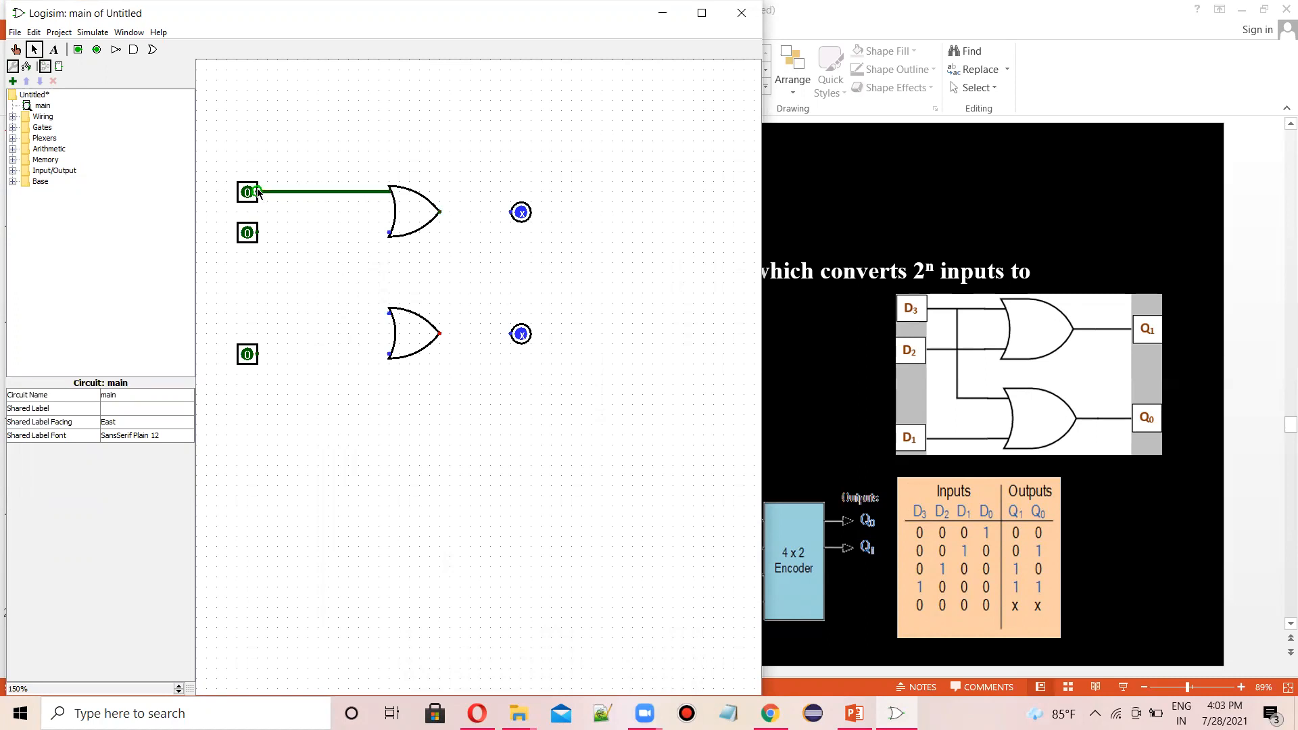
{"action": "left_click_drag", "start_coordinate": [390, 233], "coordinate": [258, 233]}
{"action": "left_click_drag", "start_coordinate": [390, 356], "coordinate": [260, 356]}
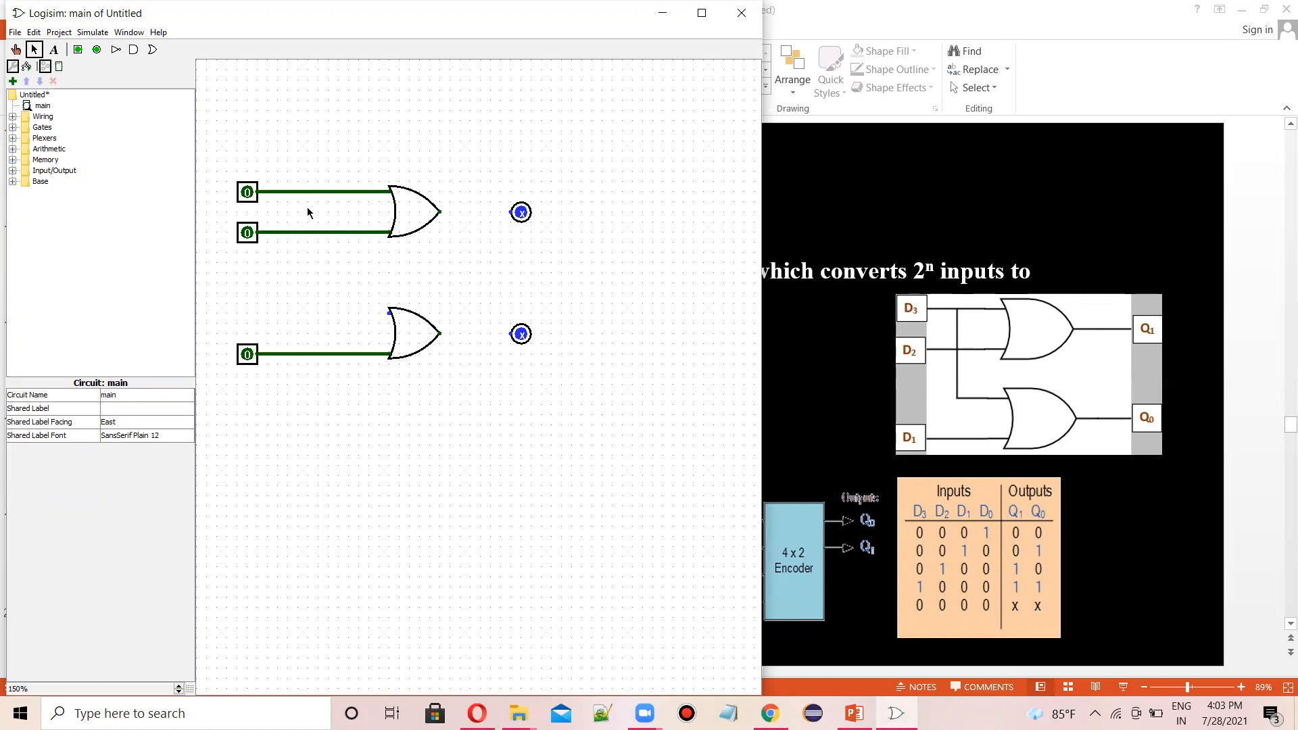
{"action": "left_click_drag", "start_coordinate": [390, 313], "coordinate": [289, 193]}
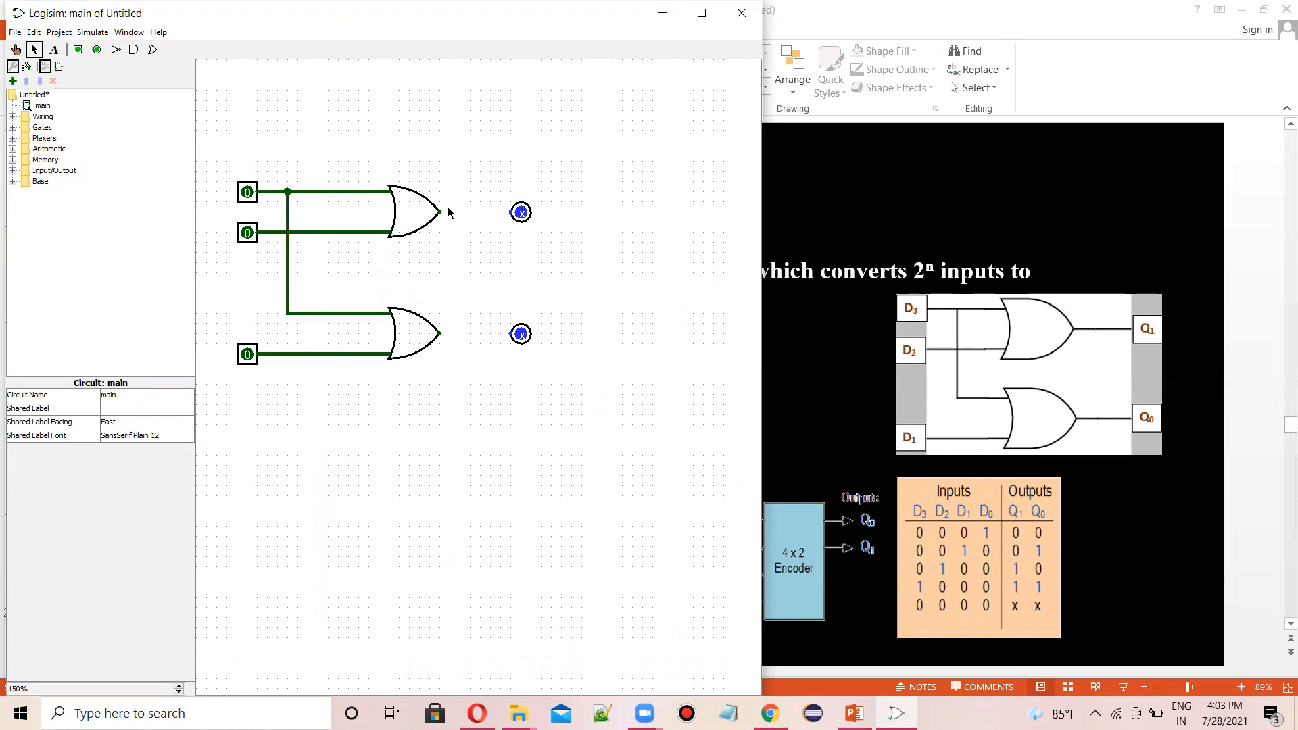
{"action": "left_click_drag", "start_coordinate": [440, 212], "coordinate": [511, 213]}
{"action": "left_click_drag", "start_coordinate": [439, 334], "coordinate": [512, 335]}
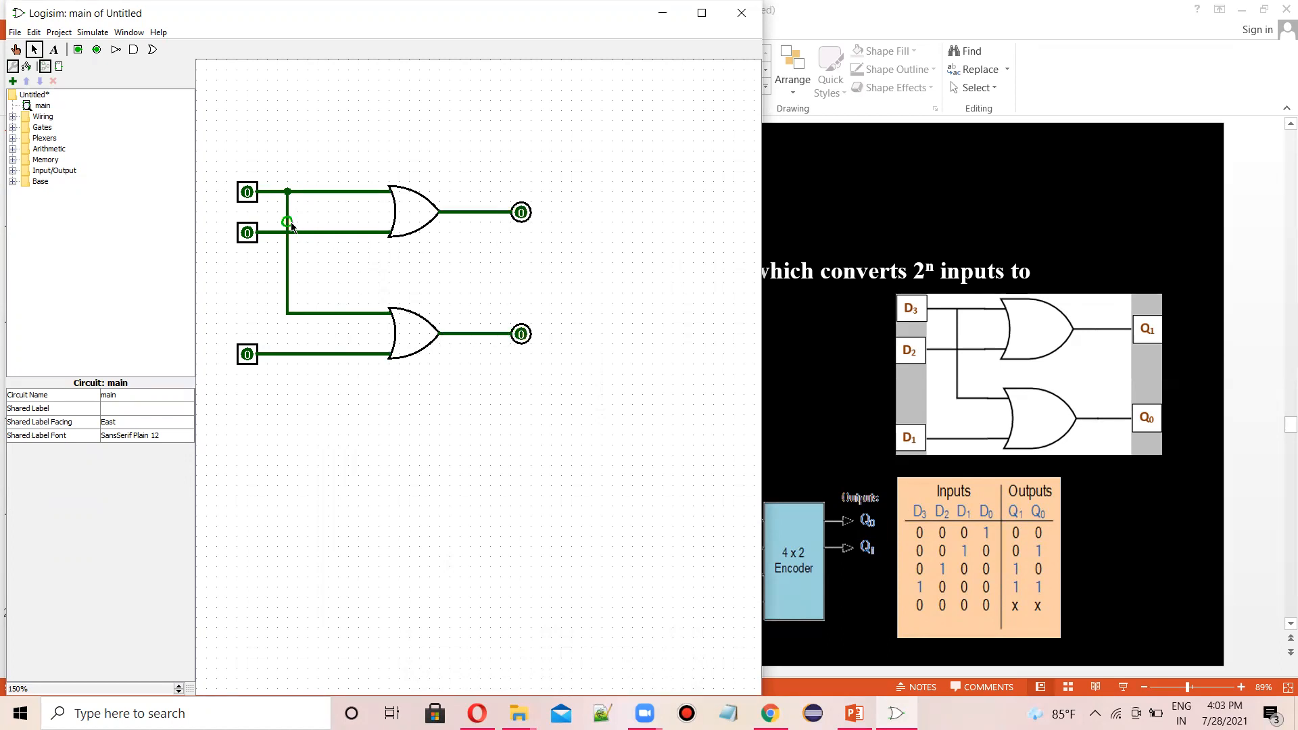
- Label the top input pin D3
{"action": "left_click", "coordinate": [248, 194]}
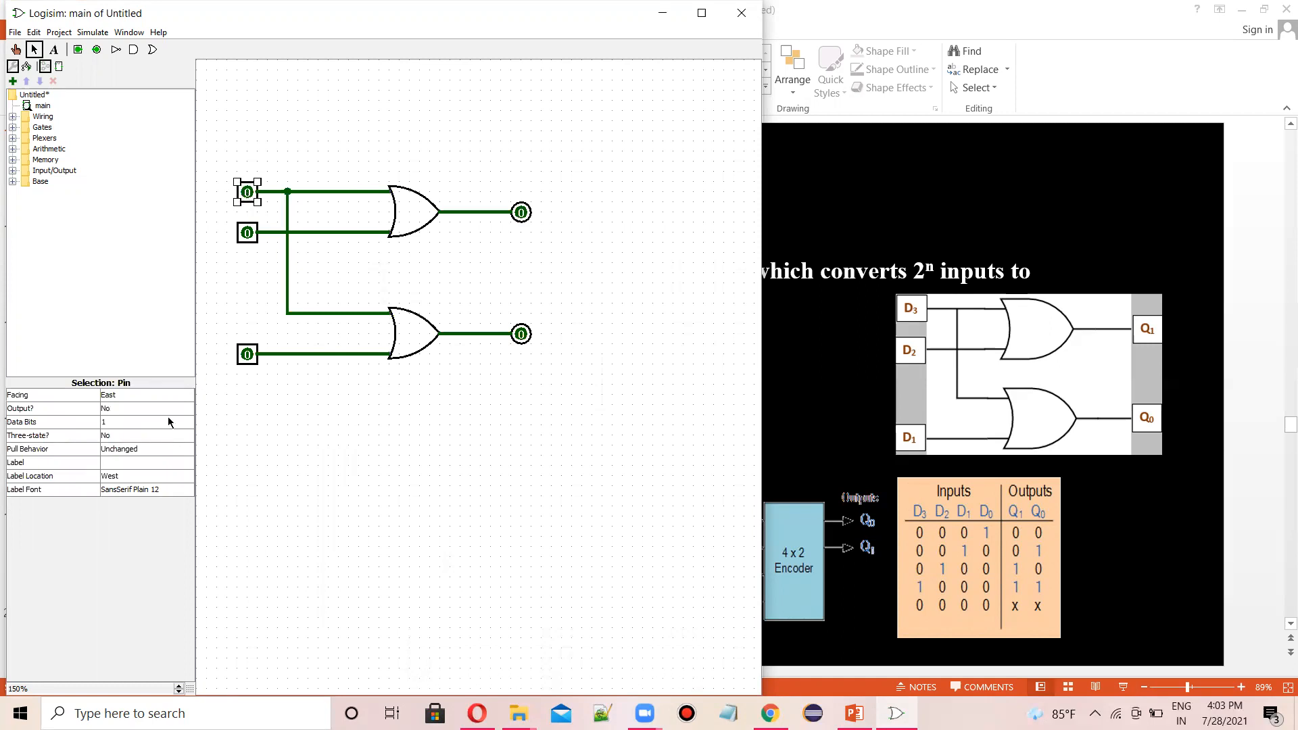
{"action": "left_click", "coordinate": [128, 455]}
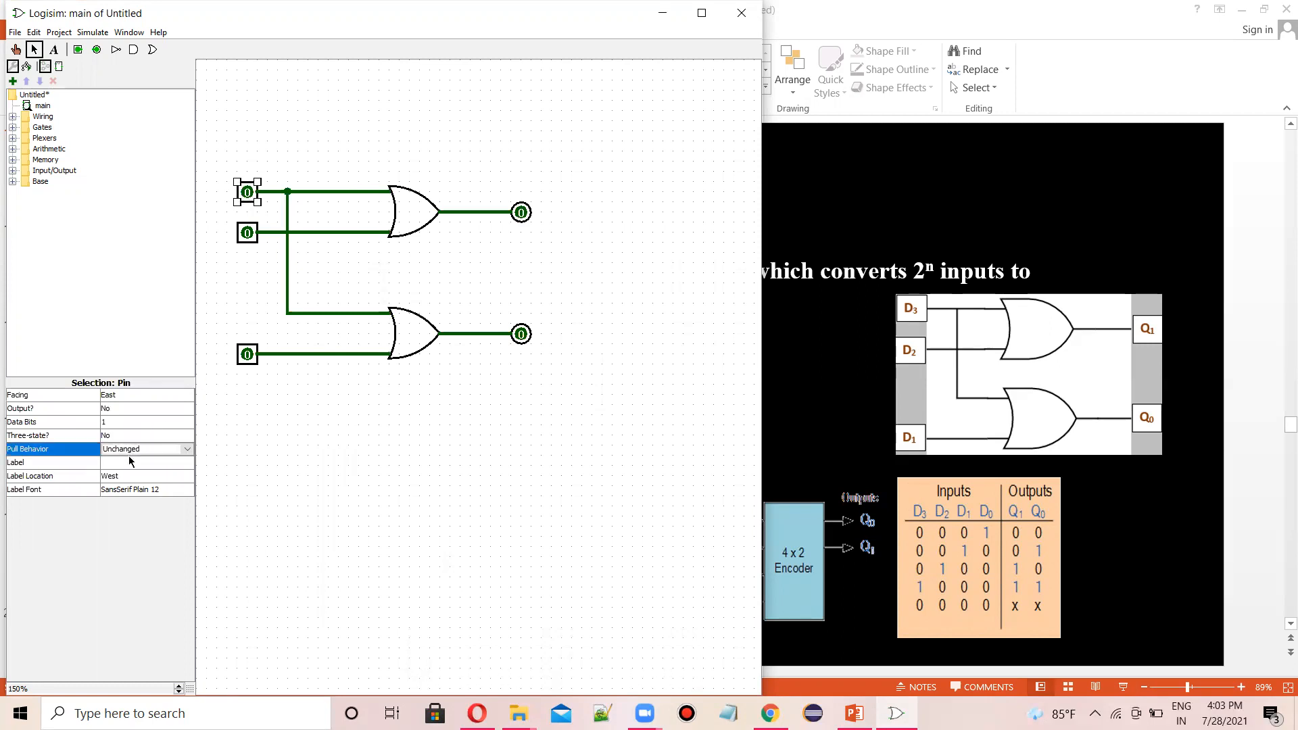
{"action": "left_click", "coordinate": [127, 464]}
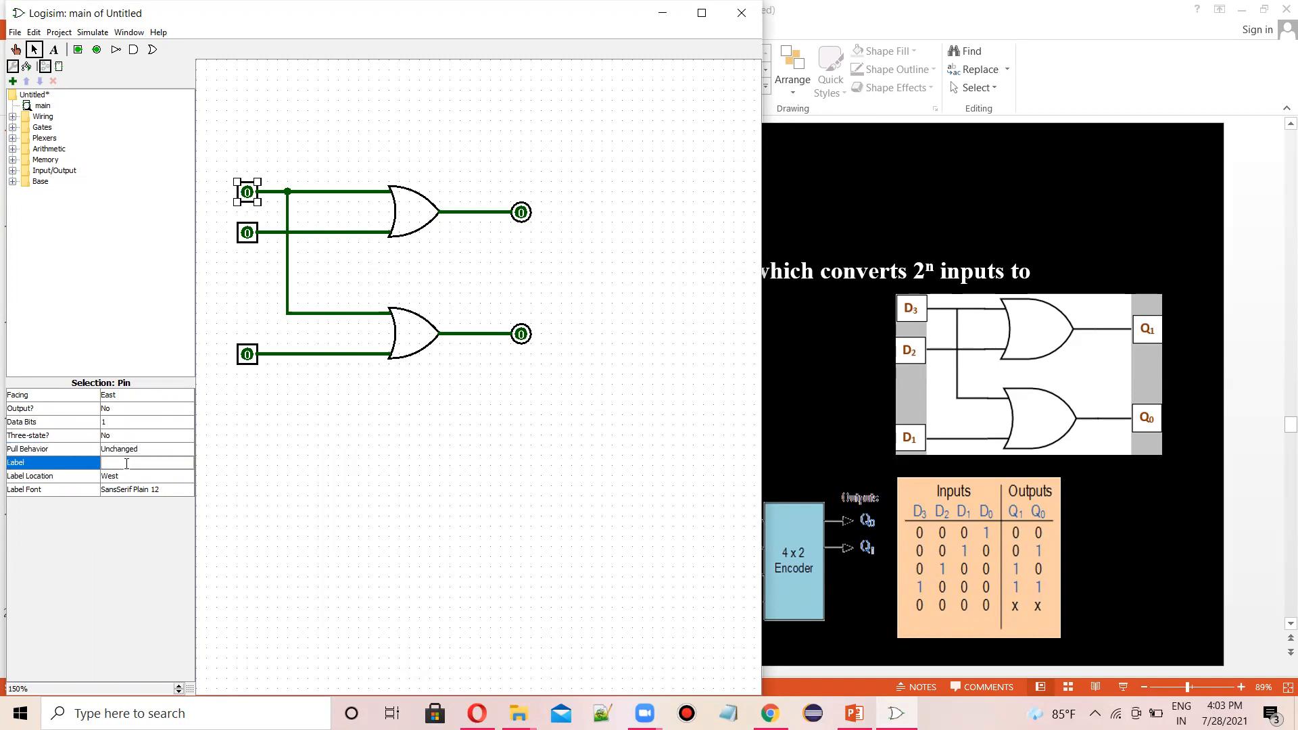
{"action": "key", "text": "Return"}
{"action": "left_click_drag", "start_coordinate": [347, 448], "coordinate": [352, 284]}
- Label the second input pin D2
{"action": "left_click", "coordinate": [249, 236]}
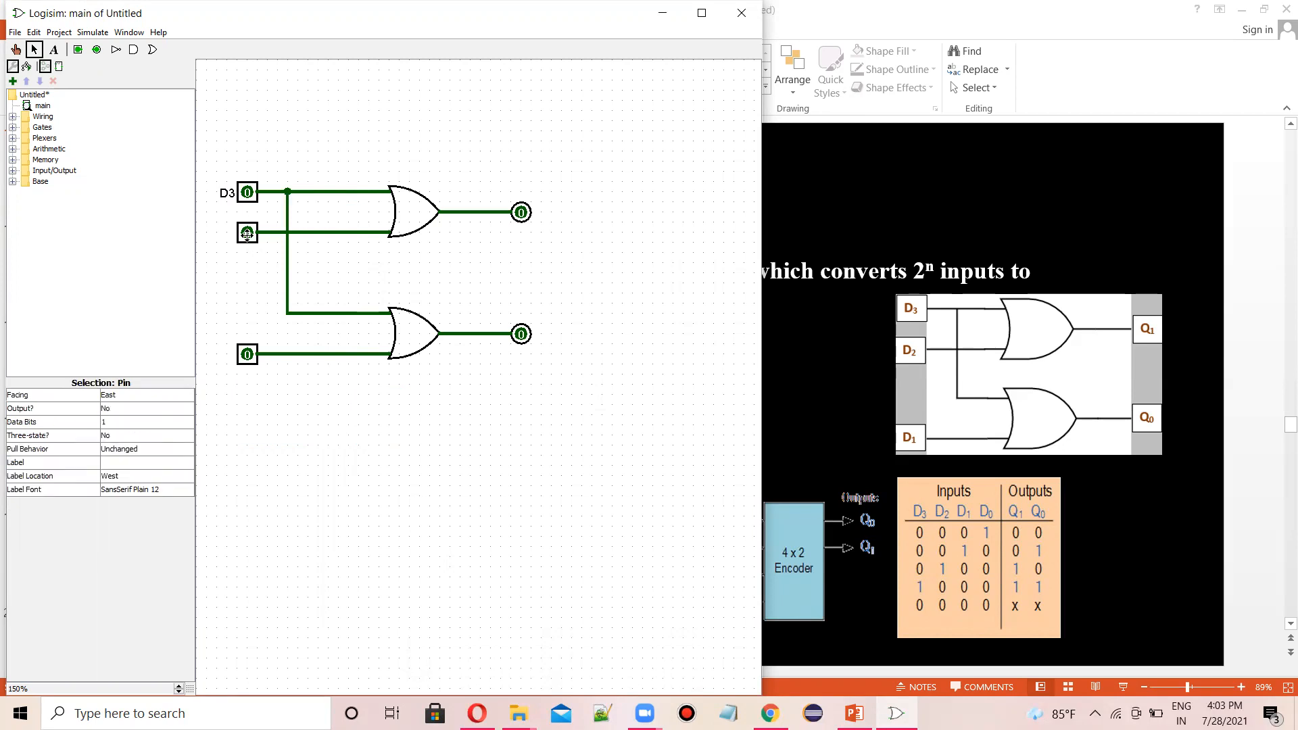
{"action": "left_click", "coordinate": [140, 461]}
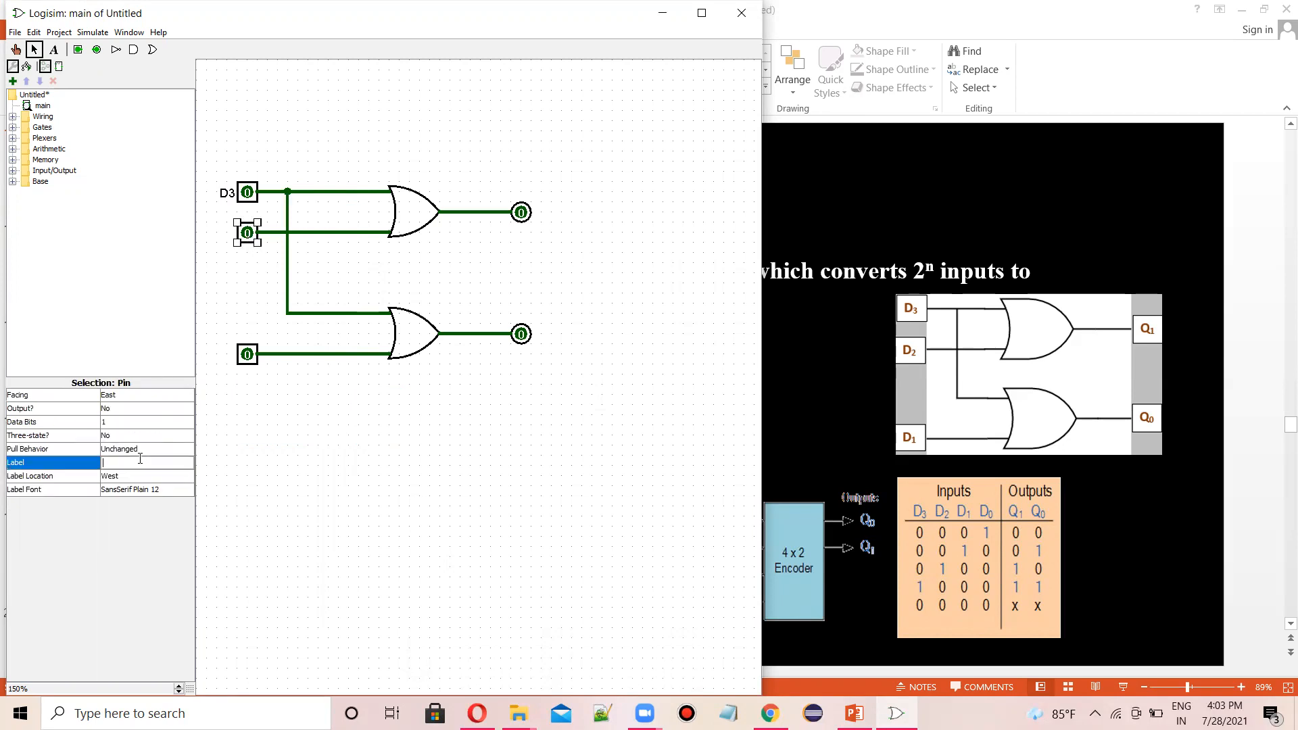
{"action": "key", "text": "Return"}
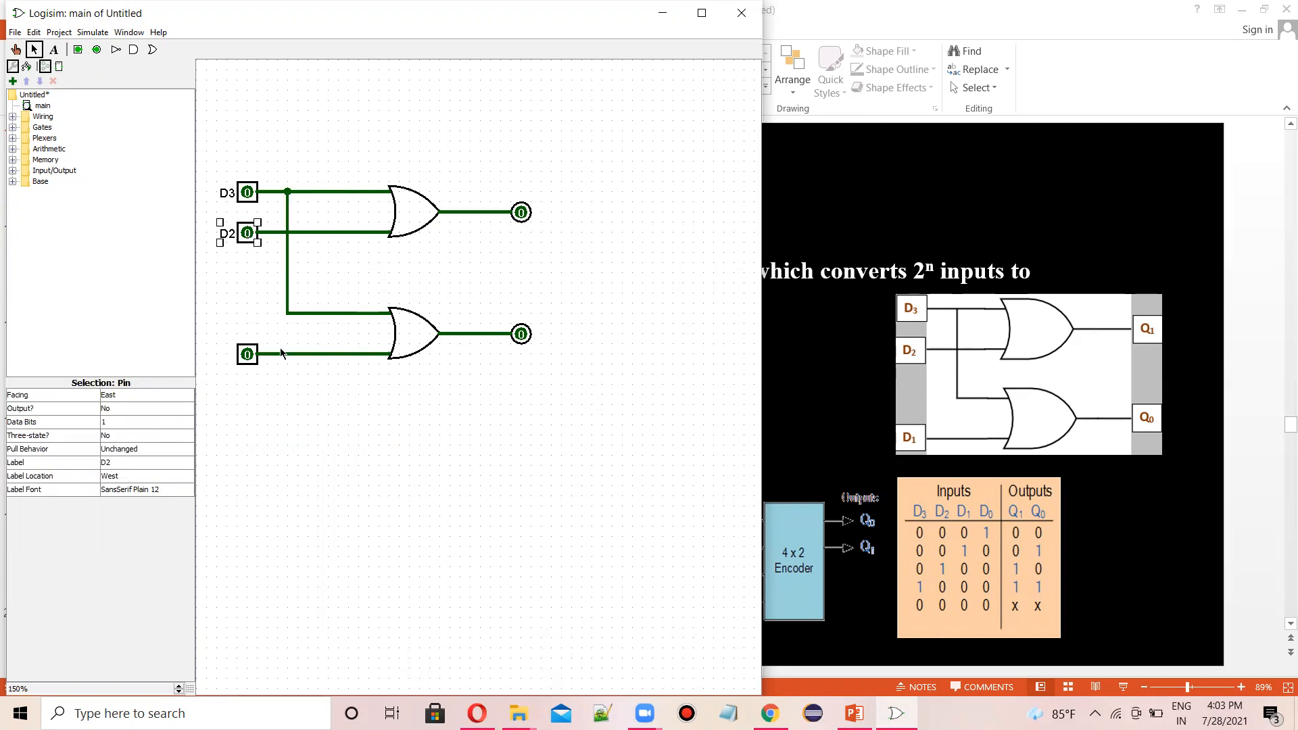
{"action": "left_click", "coordinate": [226, 359]}
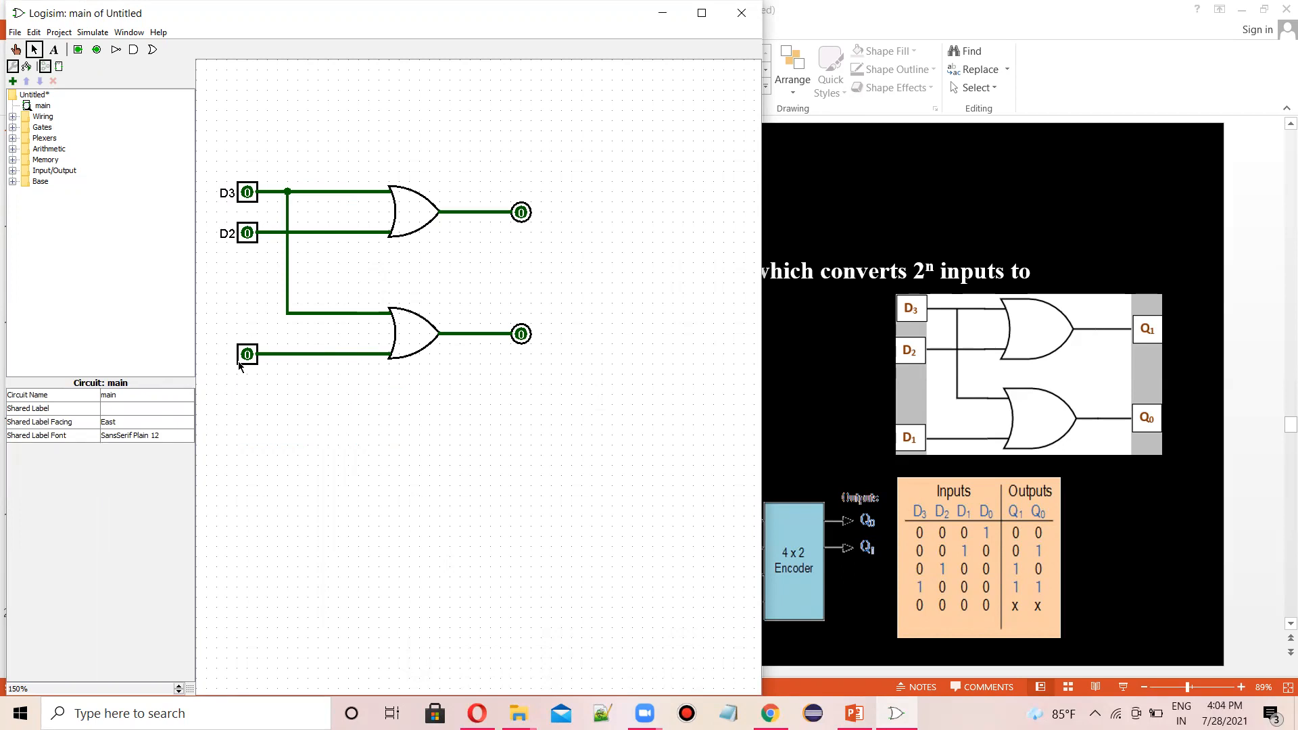
- Label the bottom input pin D1
{"action": "left_click", "coordinate": [248, 355]}
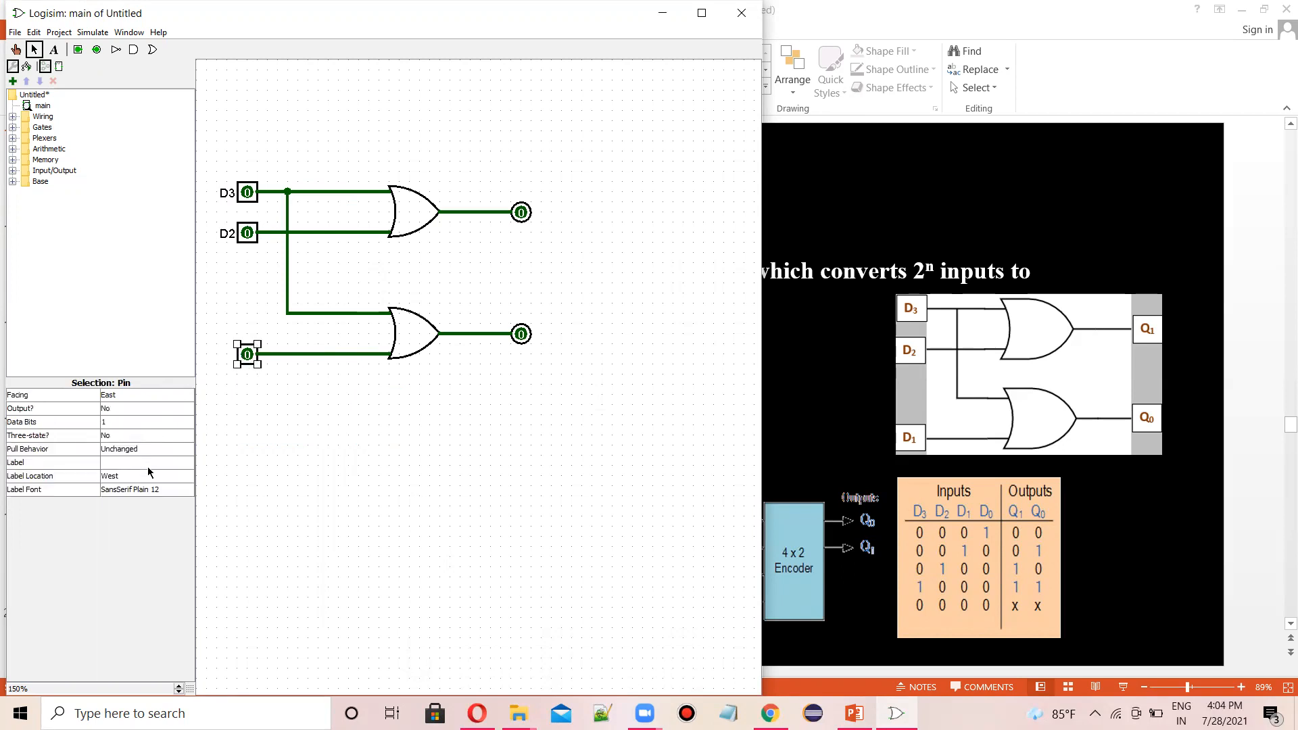
{"action": "left_click", "coordinate": [143, 461]}
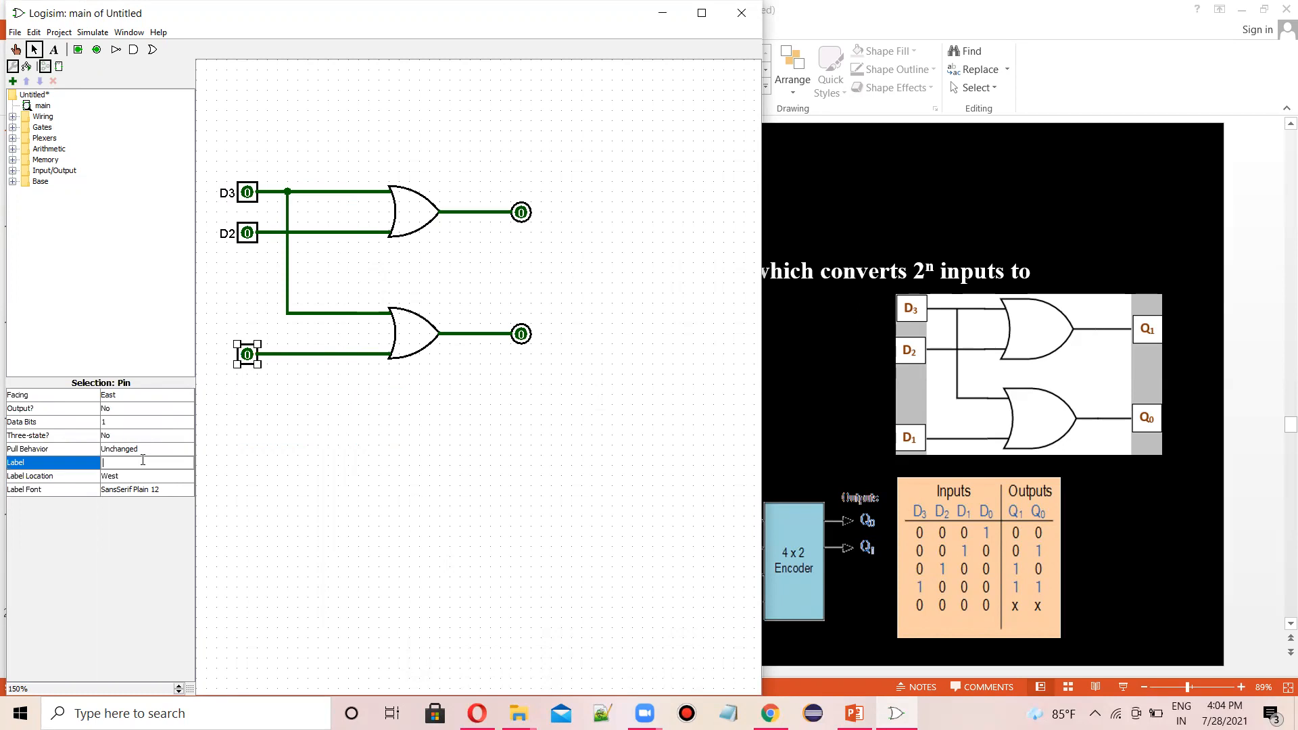
{"action": "type", "text": "D1"}
{"action": "key", "text": "Return"}
{"action": "left_click", "coordinate": [270, 475]}
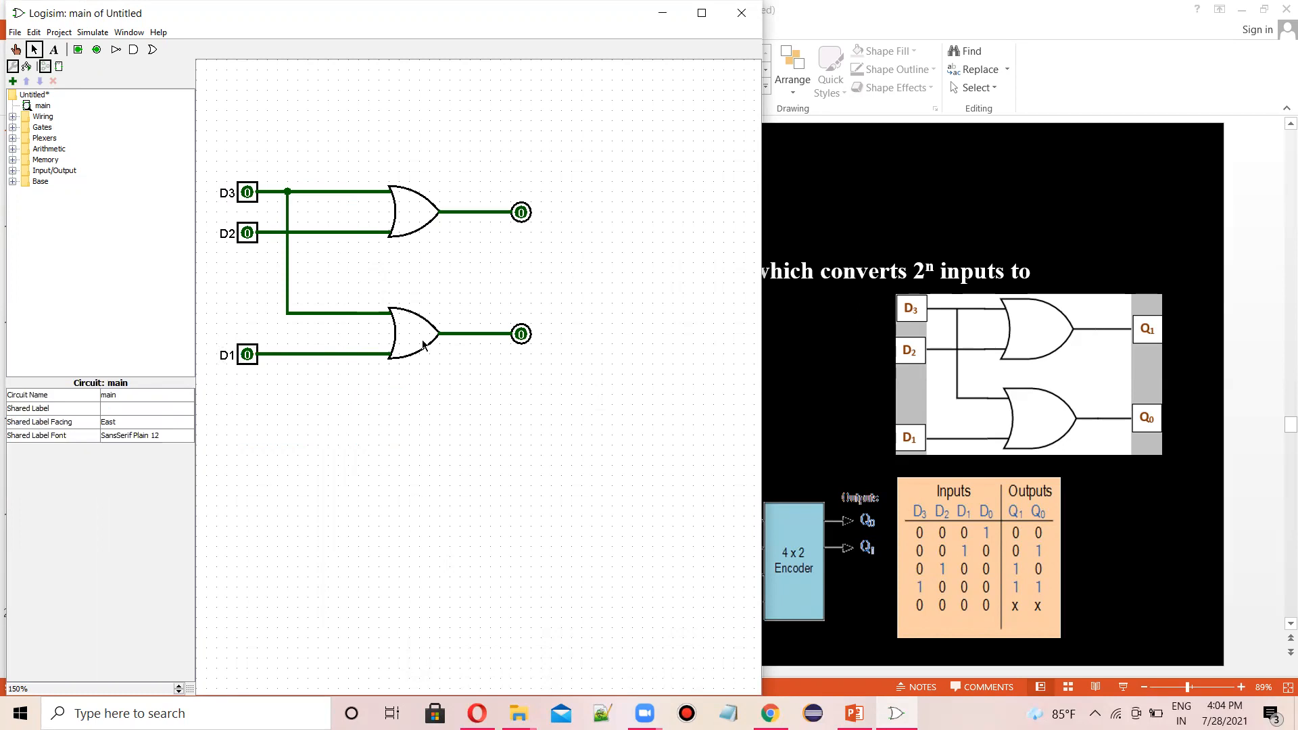
- Label the upper output pin Q1
{"action": "left_click", "coordinate": [525, 215]}
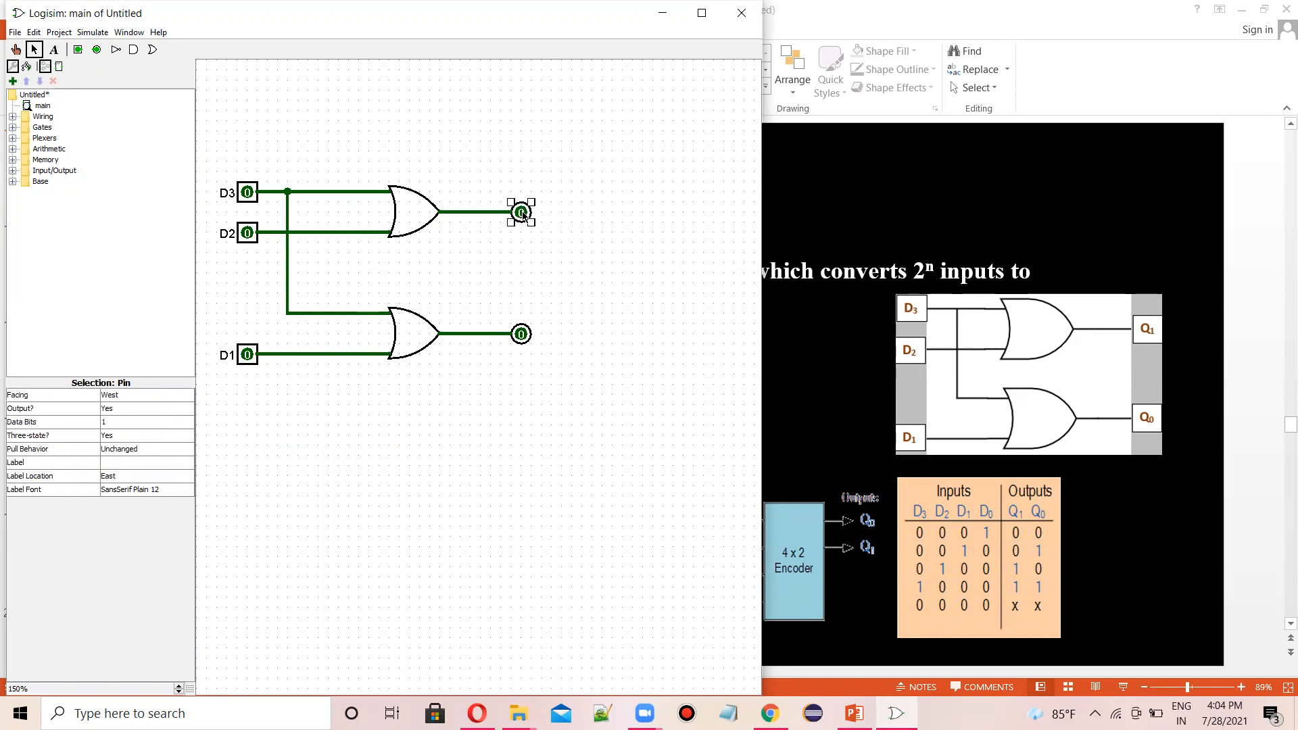
{"action": "left_click", "coordinate": [112, 464]}
{"action": "type", "text": "Q1"}
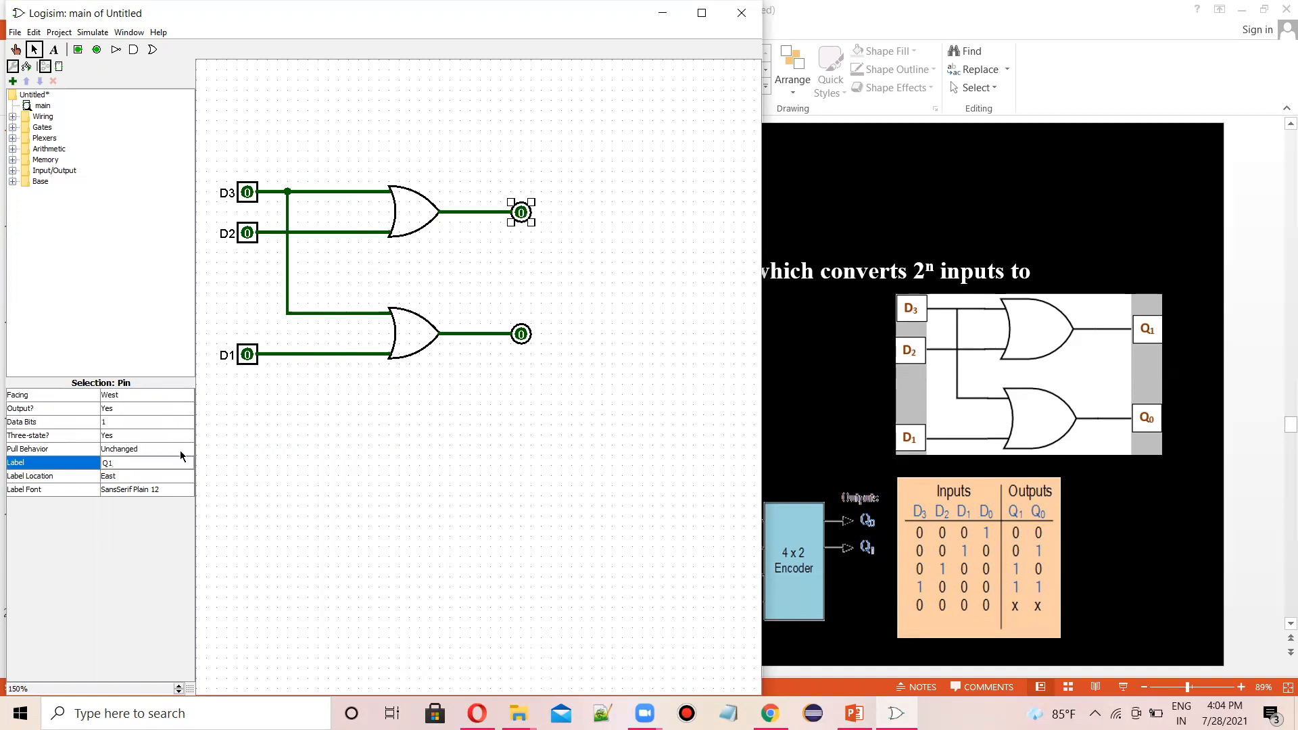
{"action": "key", "text": "Return"}
- Label the lower output pin Q0
{"action": "left_click", "coordinate": [528, 338]}
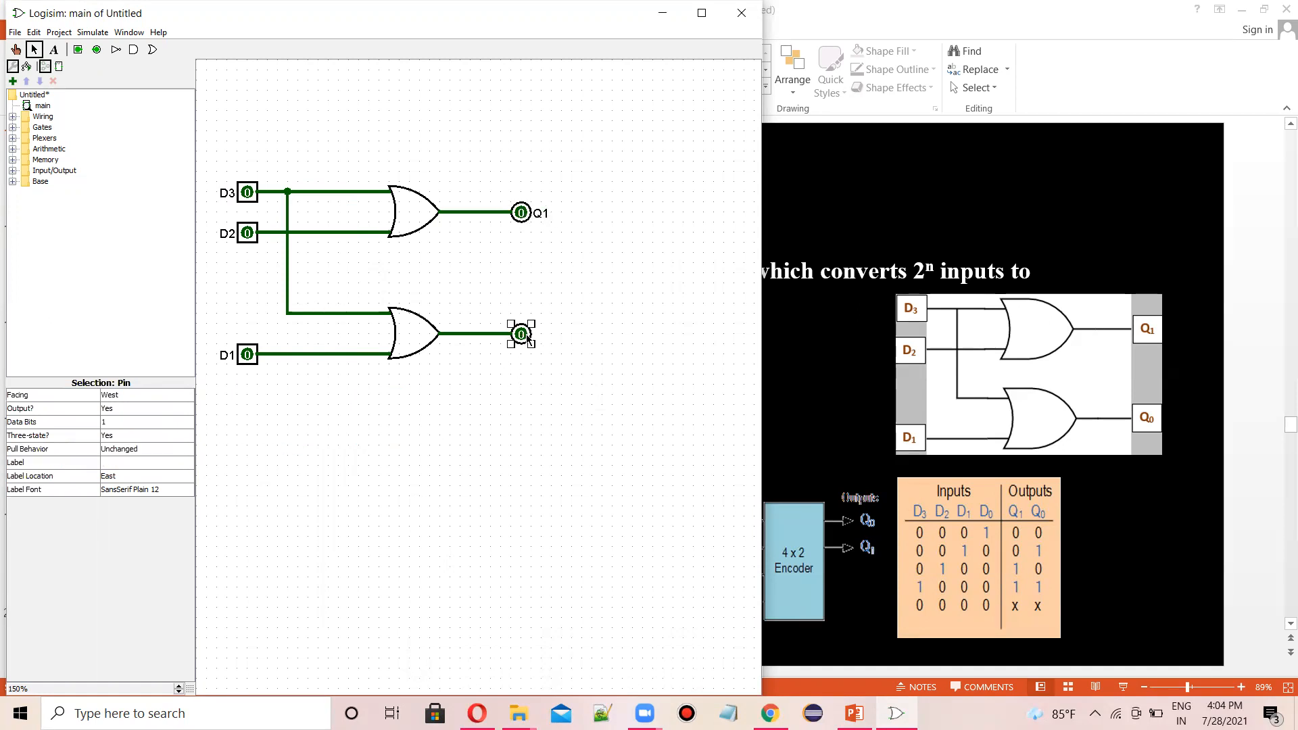
{"action": "left_click", "coordinate": [159, 464]}
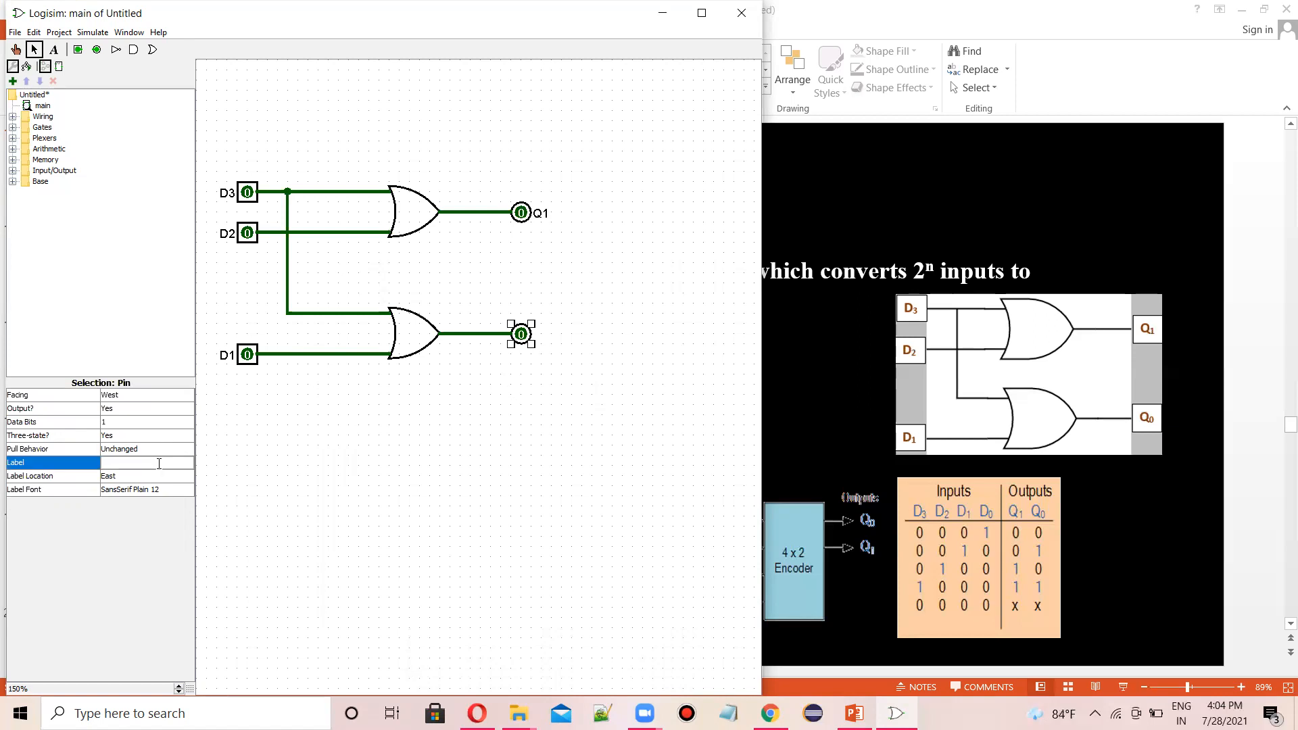
{"action": "key", "text": "Return"}
{"action": "left_click", "coordinate": [428, 465]}
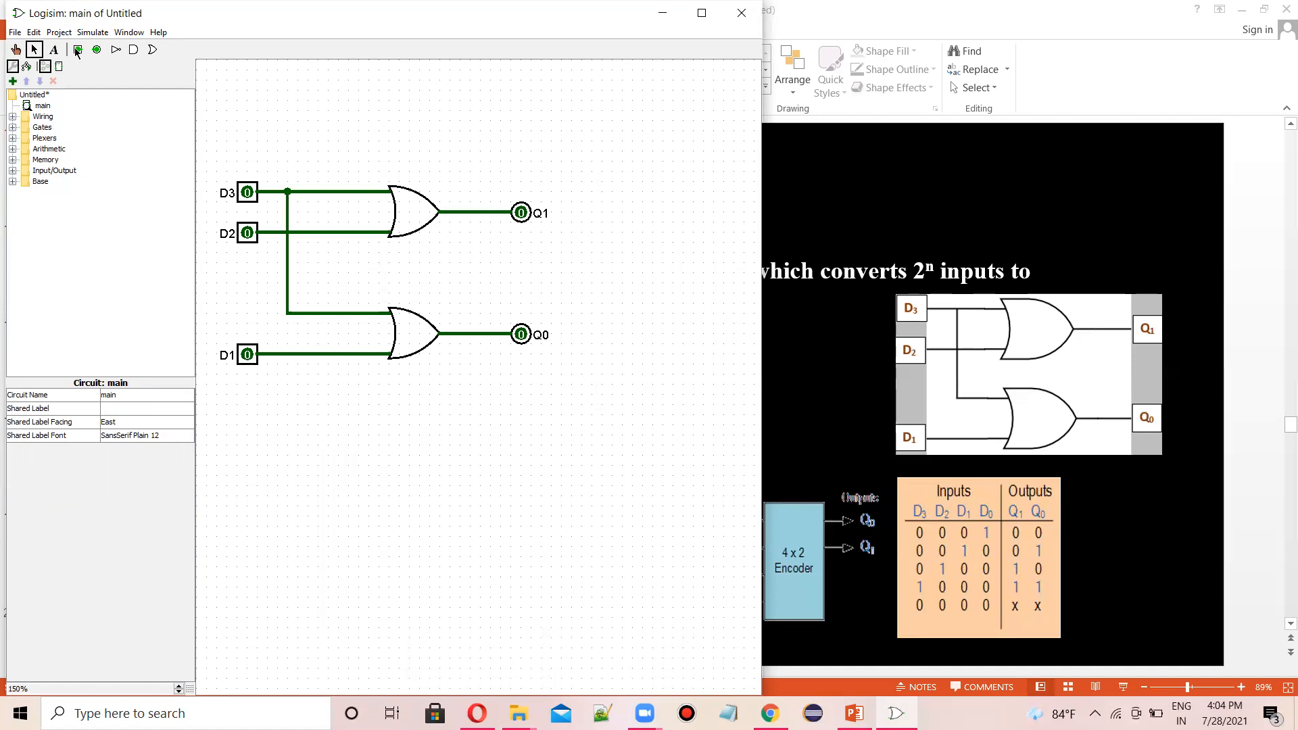
- Switch to the Poke tool and toggle inputs D1 and D2 on and off to test the encoder outputs
{"action": "left_click", "coordinate": [16, 50]}
{"action": "left_click", "coordinate": [248, 358]}
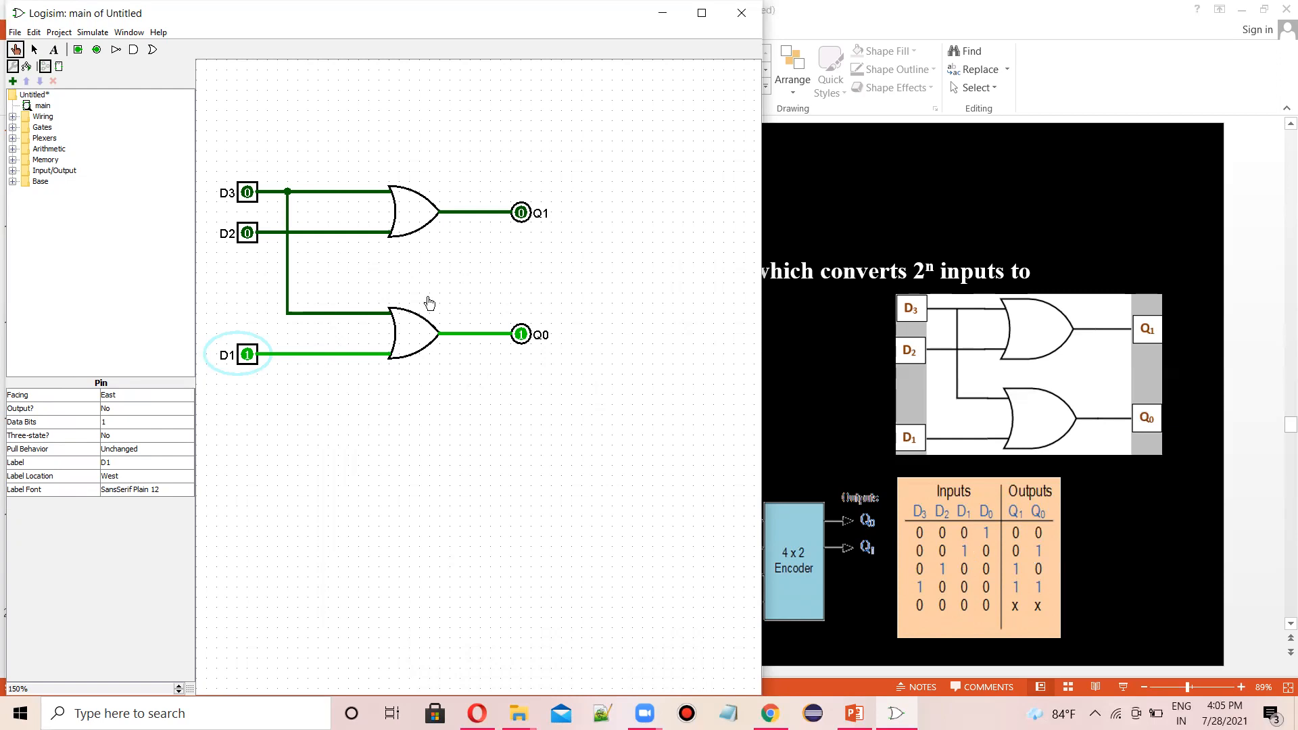
{"action": "left_click", "coordinate": [241, 237]}
{"action": "left_click", "coordinate": [246, 359]}
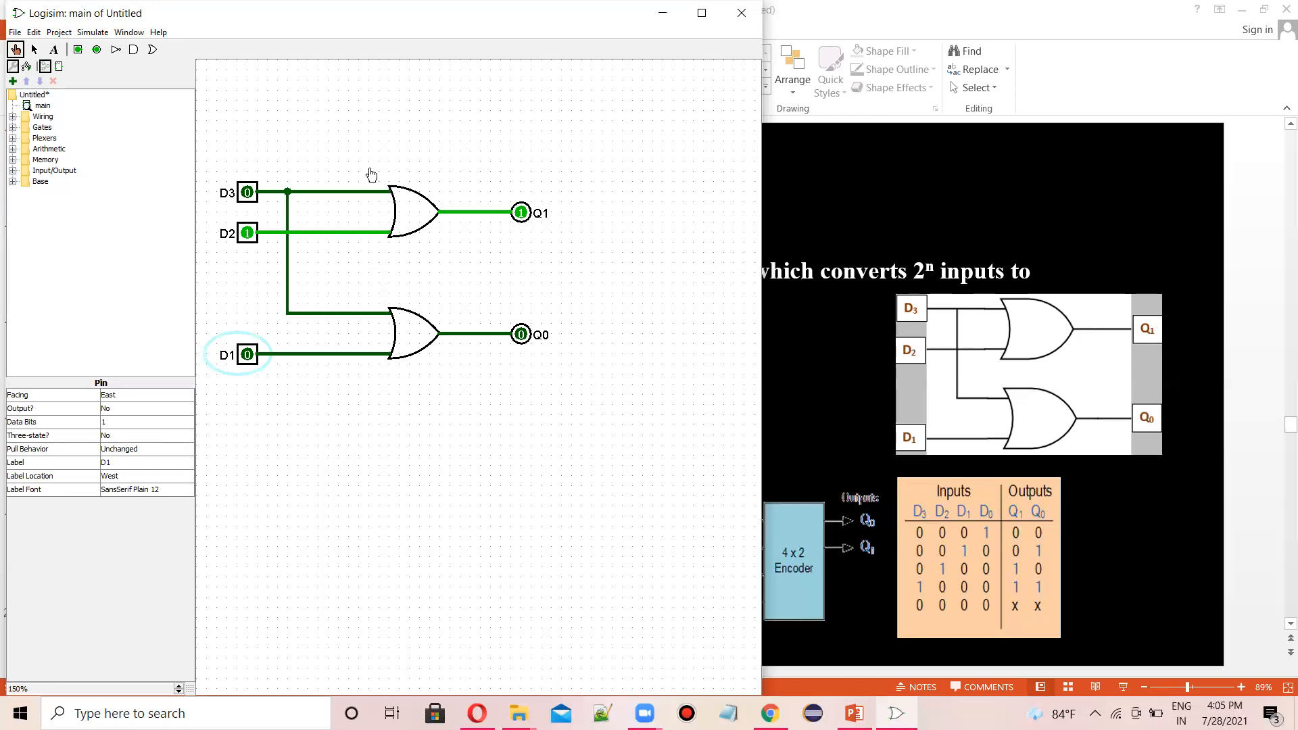
- Toggle D3 on and D2 off to test the outputs, and narrow the simulator window to reveal the slide
{"action": "left_click", "coordinate": [248, 193]}
{"action": "left_click", "coordinate": [248, 235]}
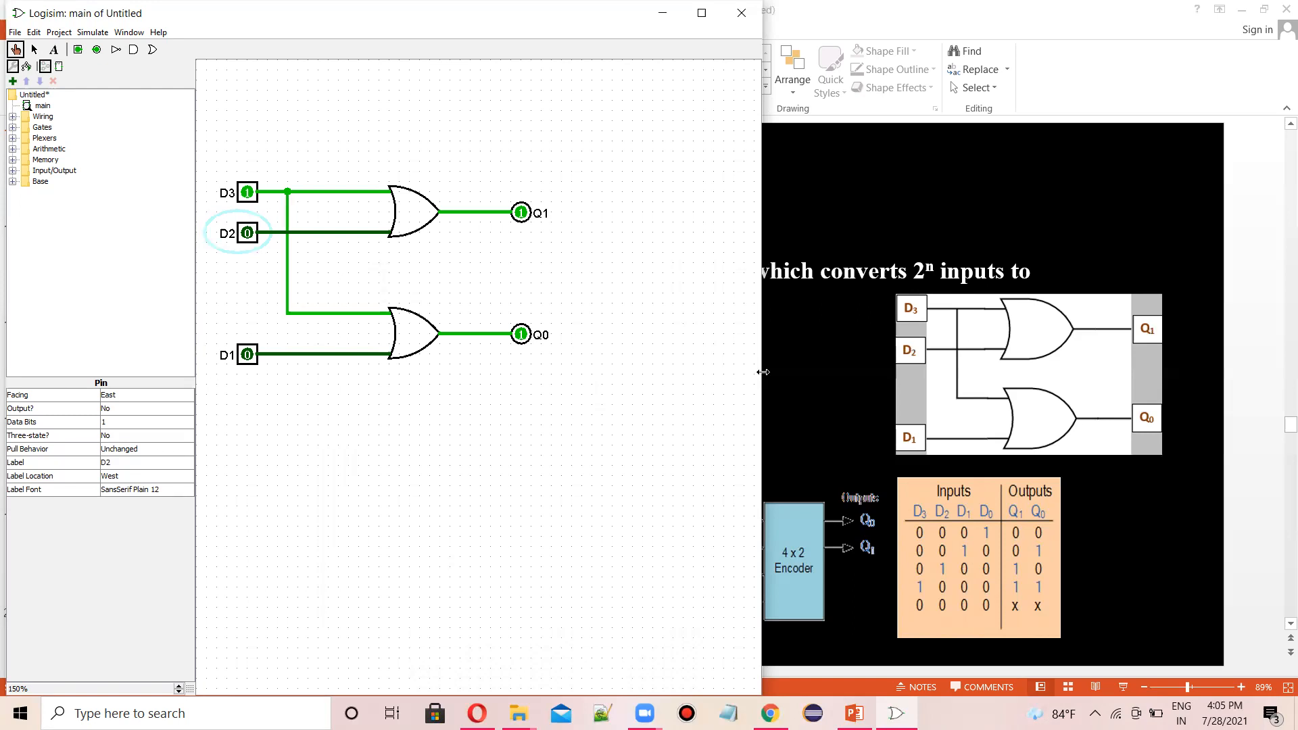
{"action": "left_click_drag", "start_coordinate": [763, 372], "coordinate": [534, 372]}
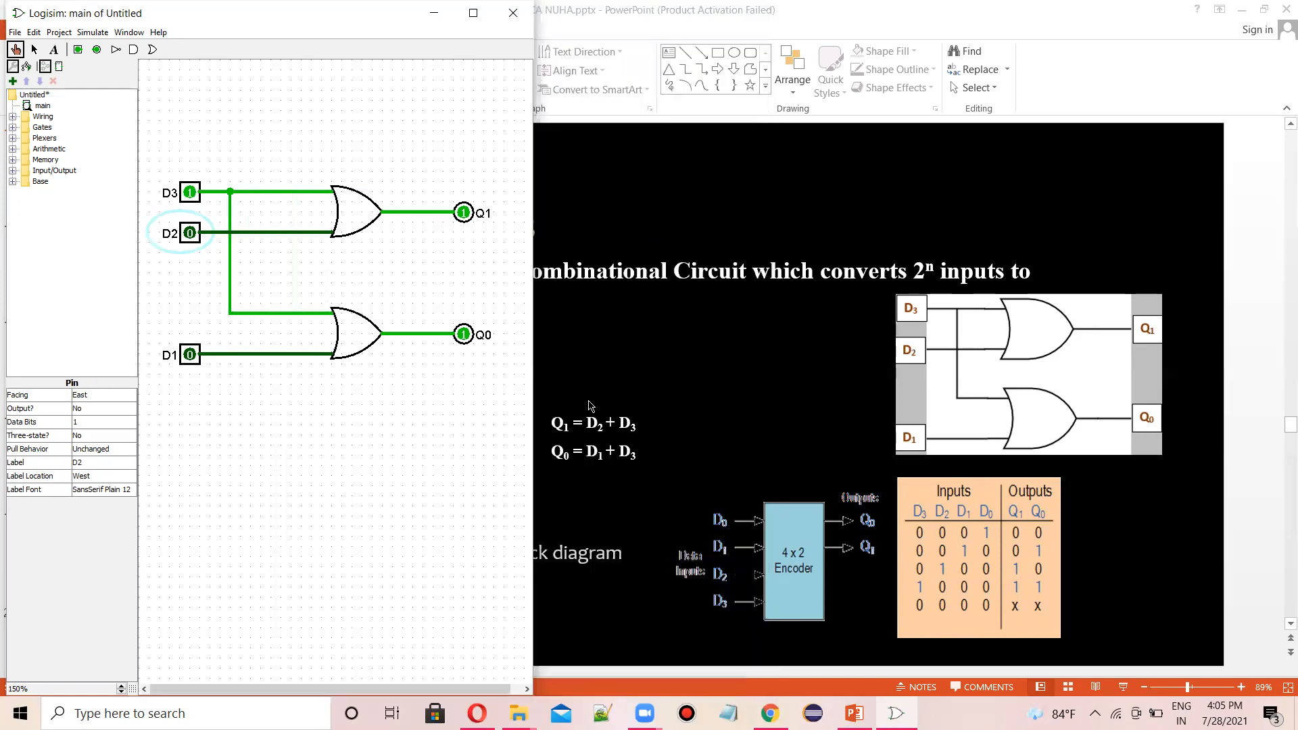
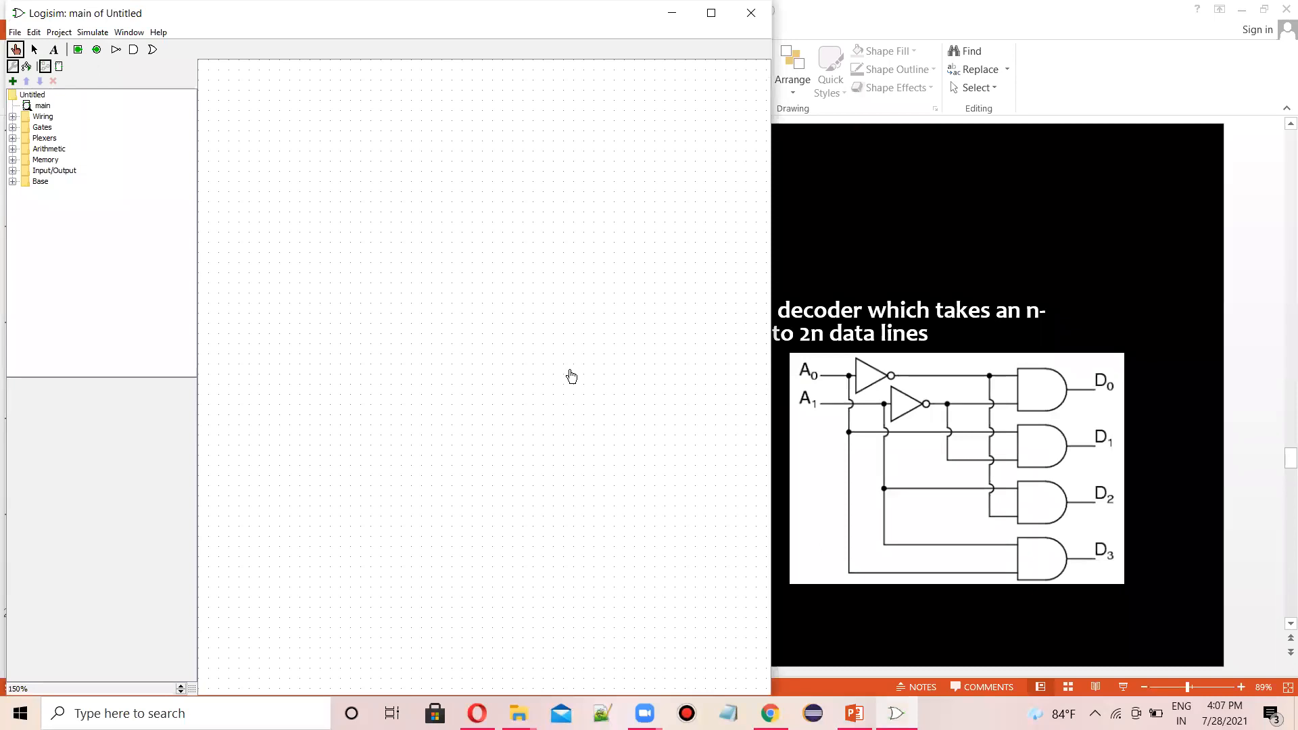
- Place two NOT gates on the canvas, the second slightly lower and further right than the first
{"action": "left_click", "coordinate": [115, 49]}
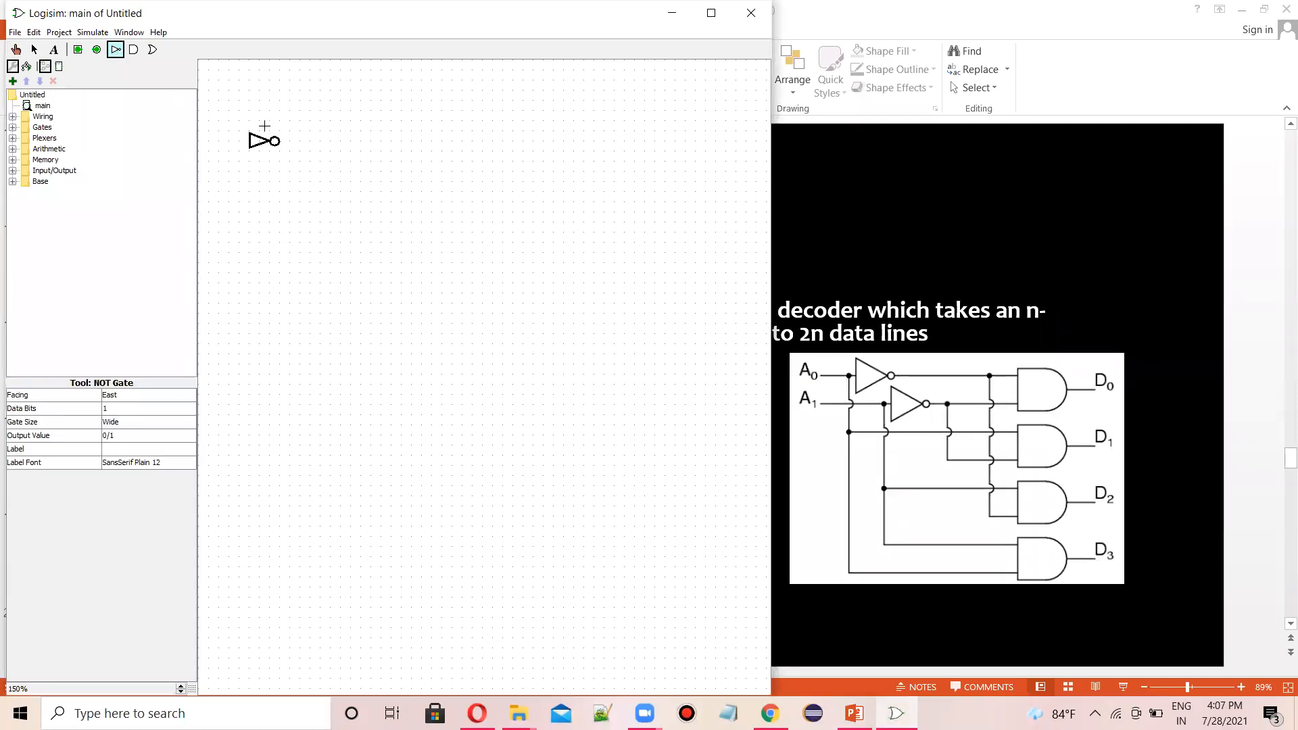
{"action": "left_click", "coordinate": [365, 201]}
{"action": "left_click", "coordinate": [347, 194]}
{"action": "left_click", "coordinate": [116, 50]}
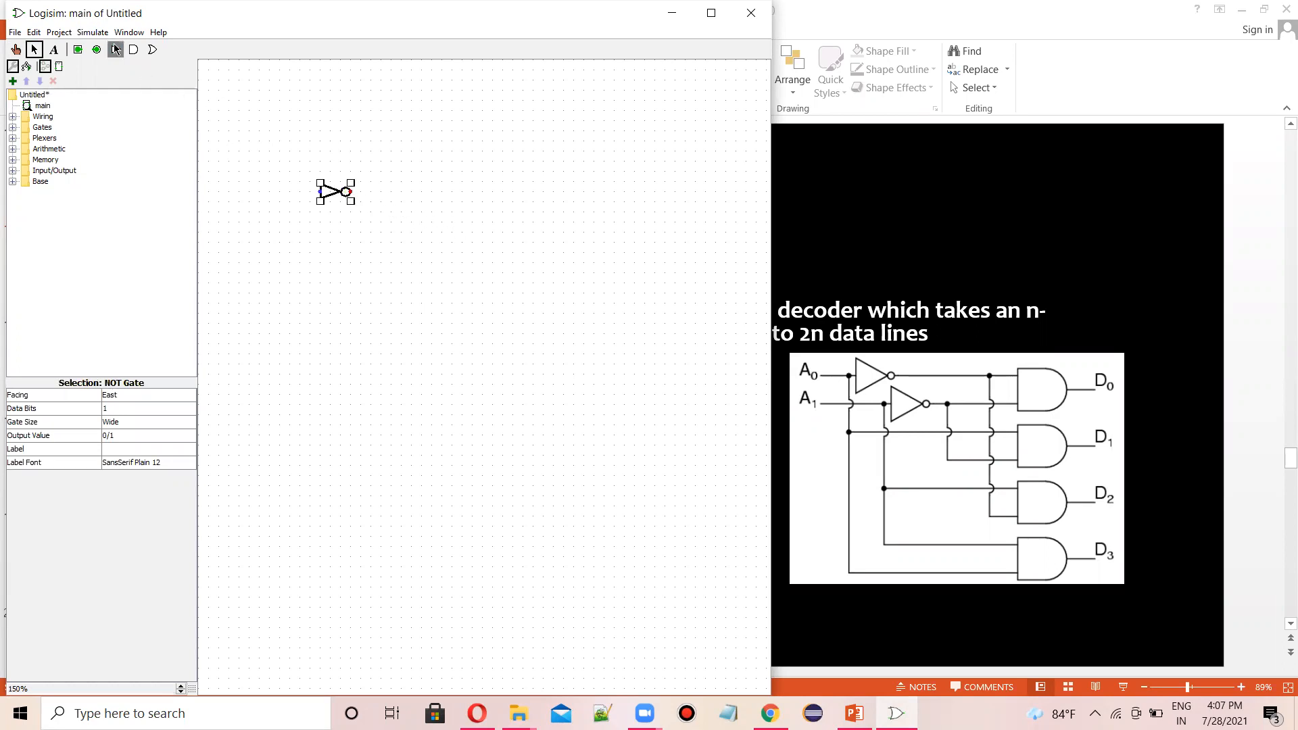
{"action": "left_click", "coordinate": [395, 242]}
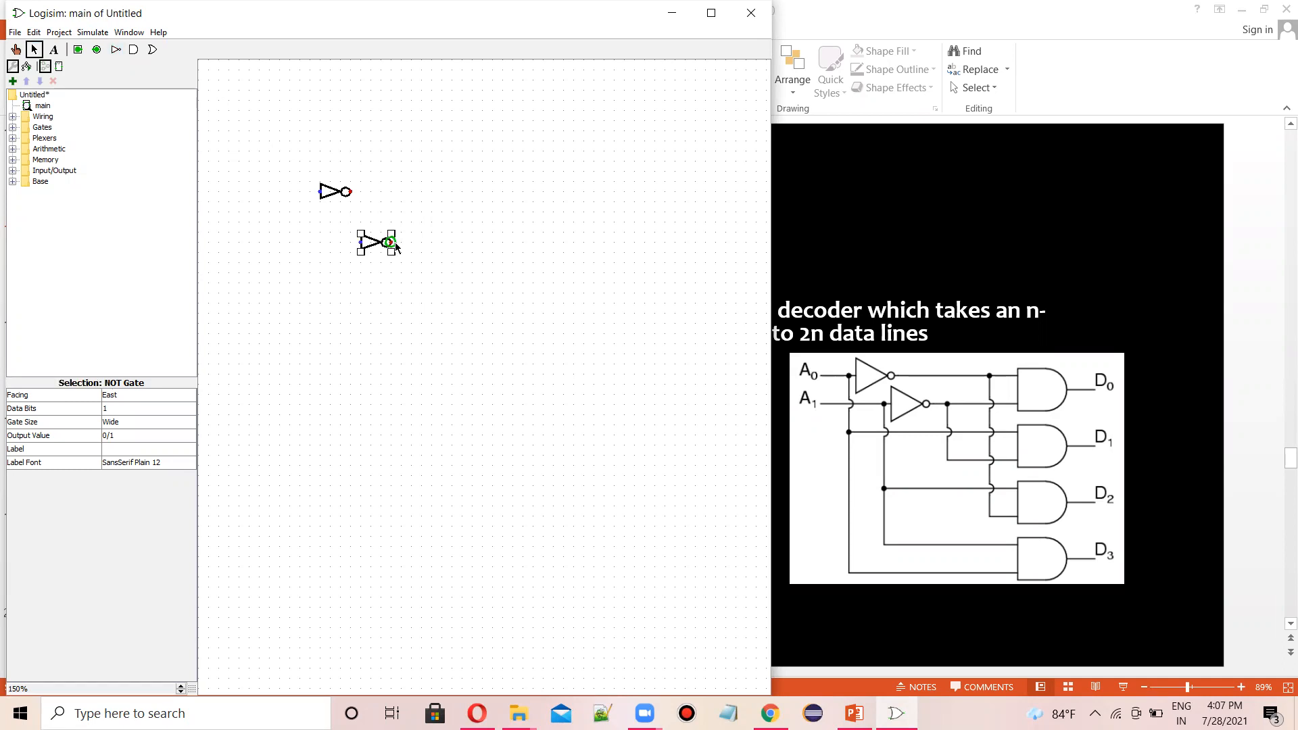
- Place four AND gates in a vertical column to the right of the NOT gates
{"action": "left_click", "coordinate": [133, 51]}
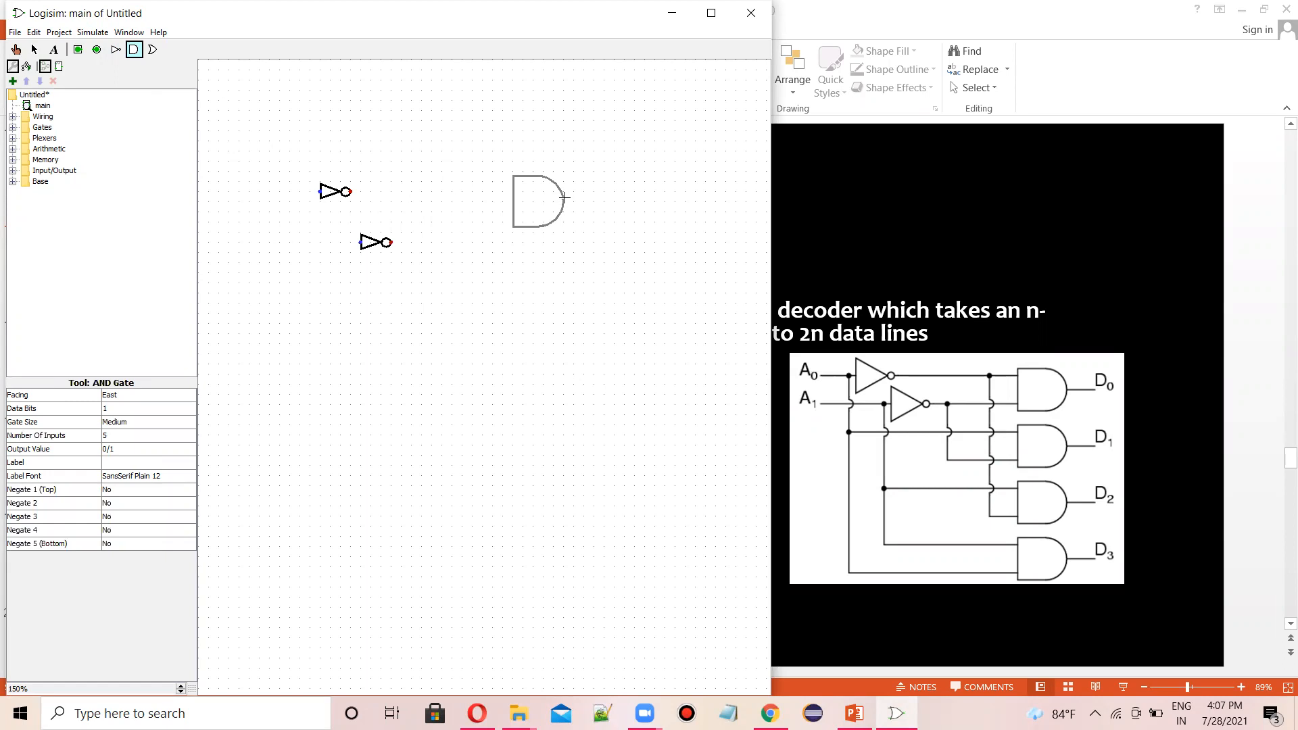
{"action": "left_click", "coordinate": [564, 197]}
{"action": "left_click", "coordinate": [133, 50]}
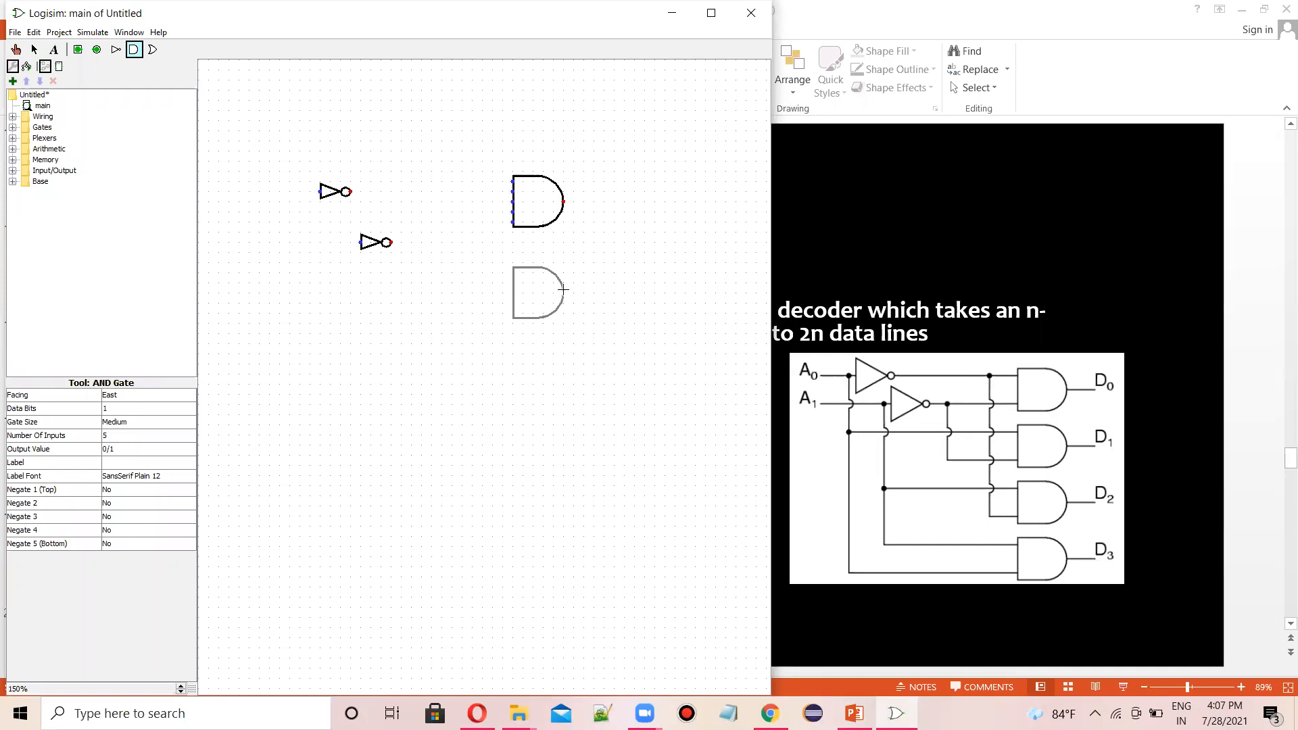
{"action": "left_click", "coordinate": [564, 297]}
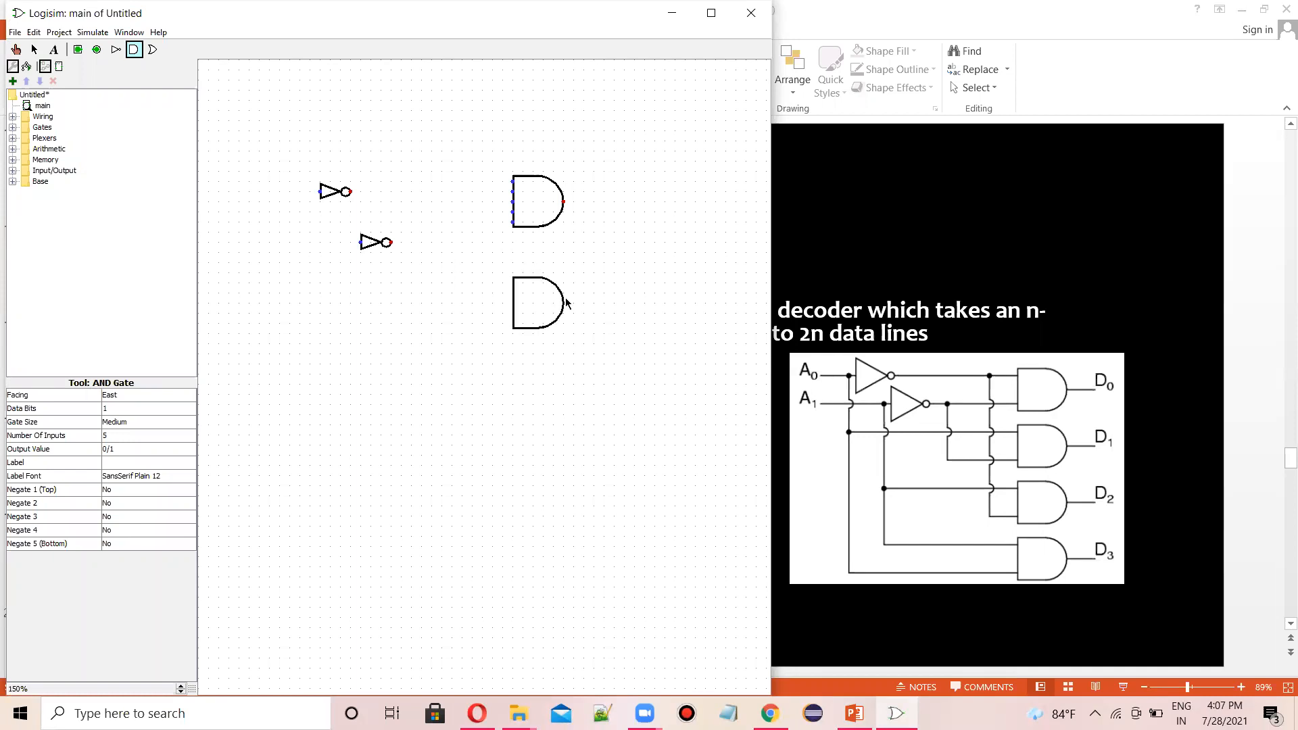
{"action": "left_click", "coordinate": [132, 50]}
{"action": "left_click", "coordinate": [563, 388]}
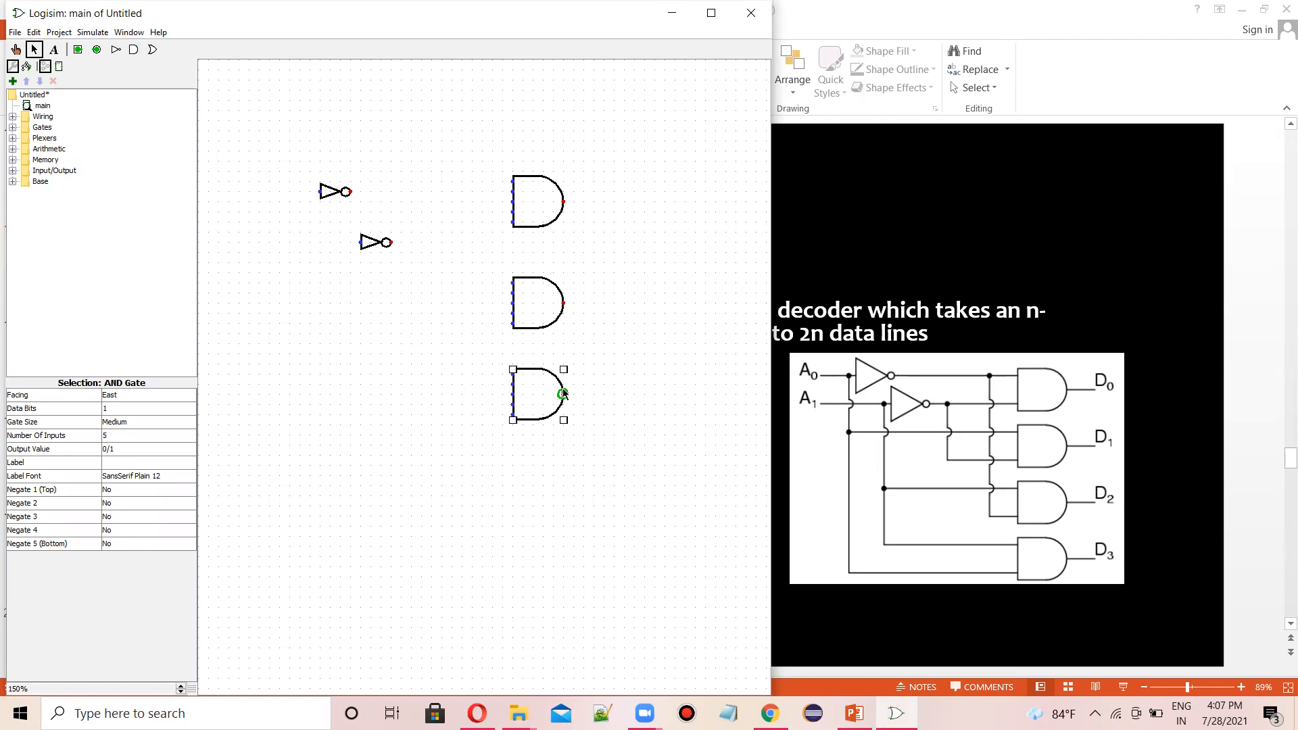
{"action": "left_click", "coordinate": [135, 52]}
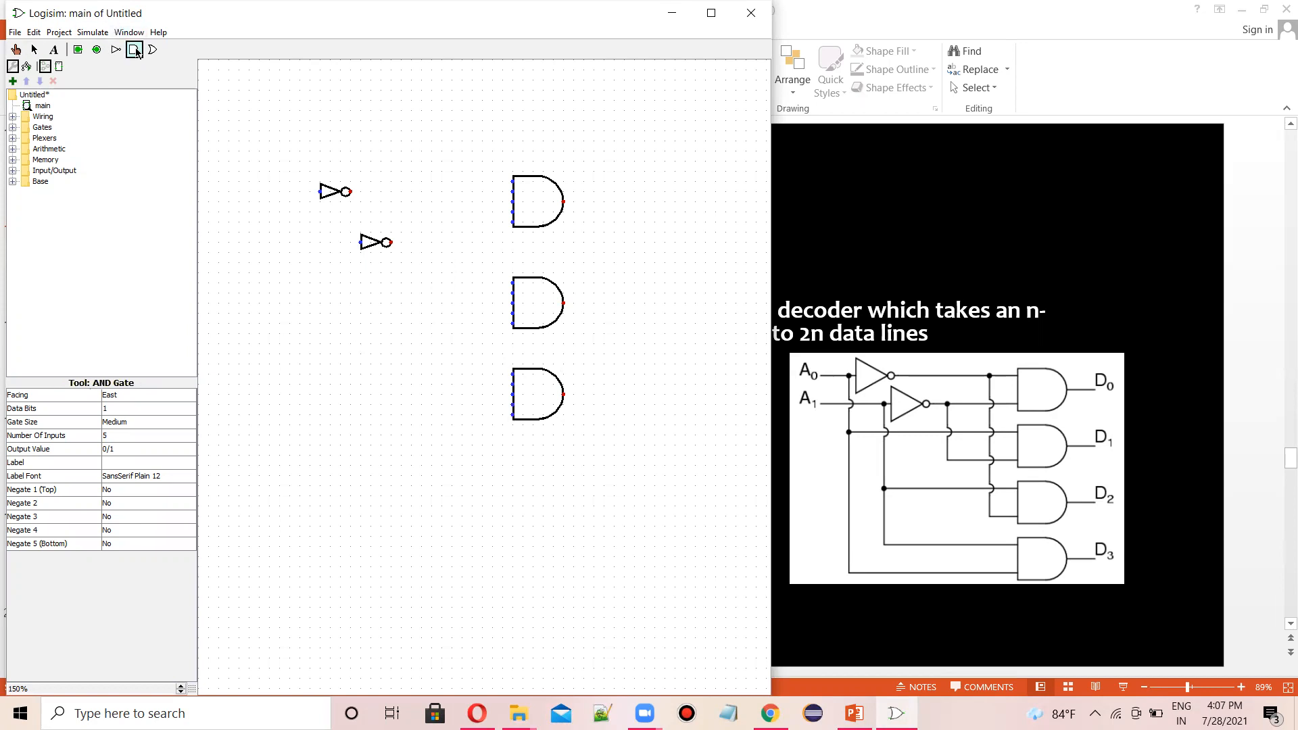
{"action": "left_click", "coordinate": [560, 492]}
- Set the number of inputs of the first and second AND gates to 2
{"action": "left_click", "coordinate": [524, 224]}
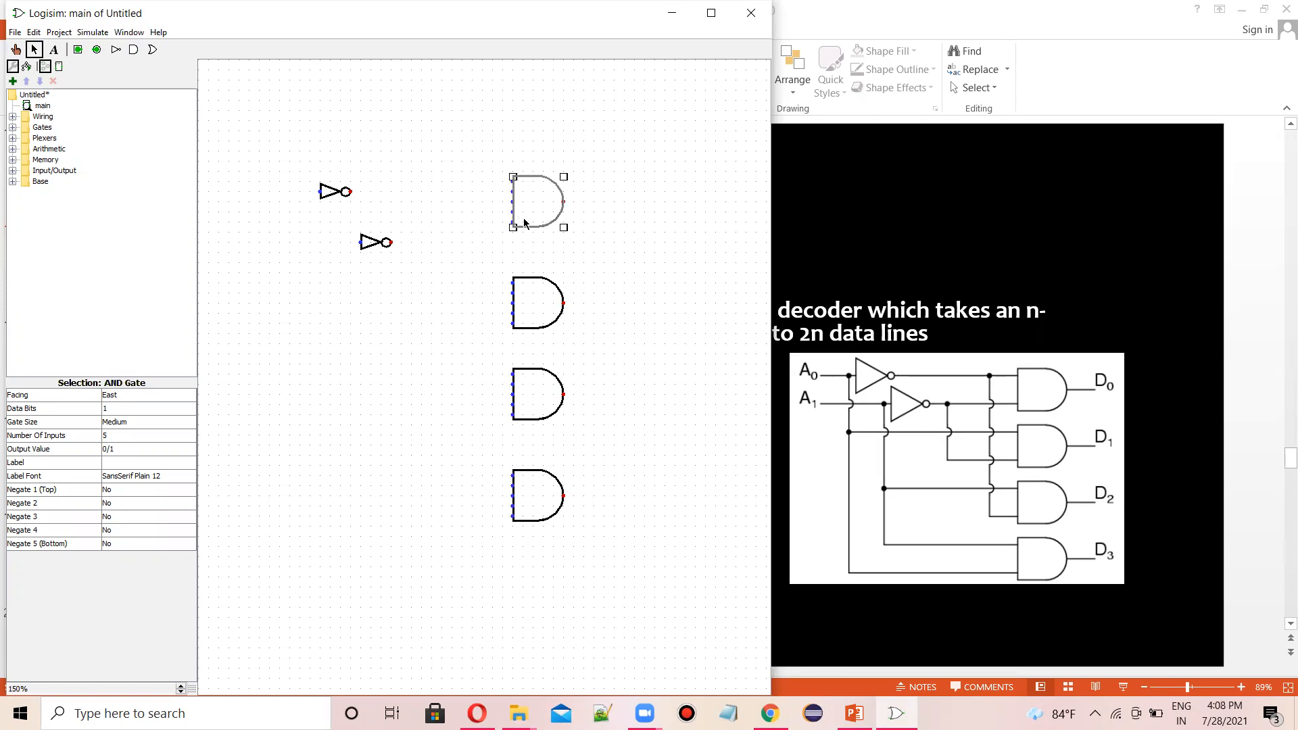
{"action": "left_click", "coordinate": [111, 437]}
{"action": "left_click_drag", "start_coordinate": [191, 447], "coordinate": [191, 452]}
{"action": "left_click", "coordinate": [190, 450]}
{"action": "left_click", "coordinate": [154, 454]}
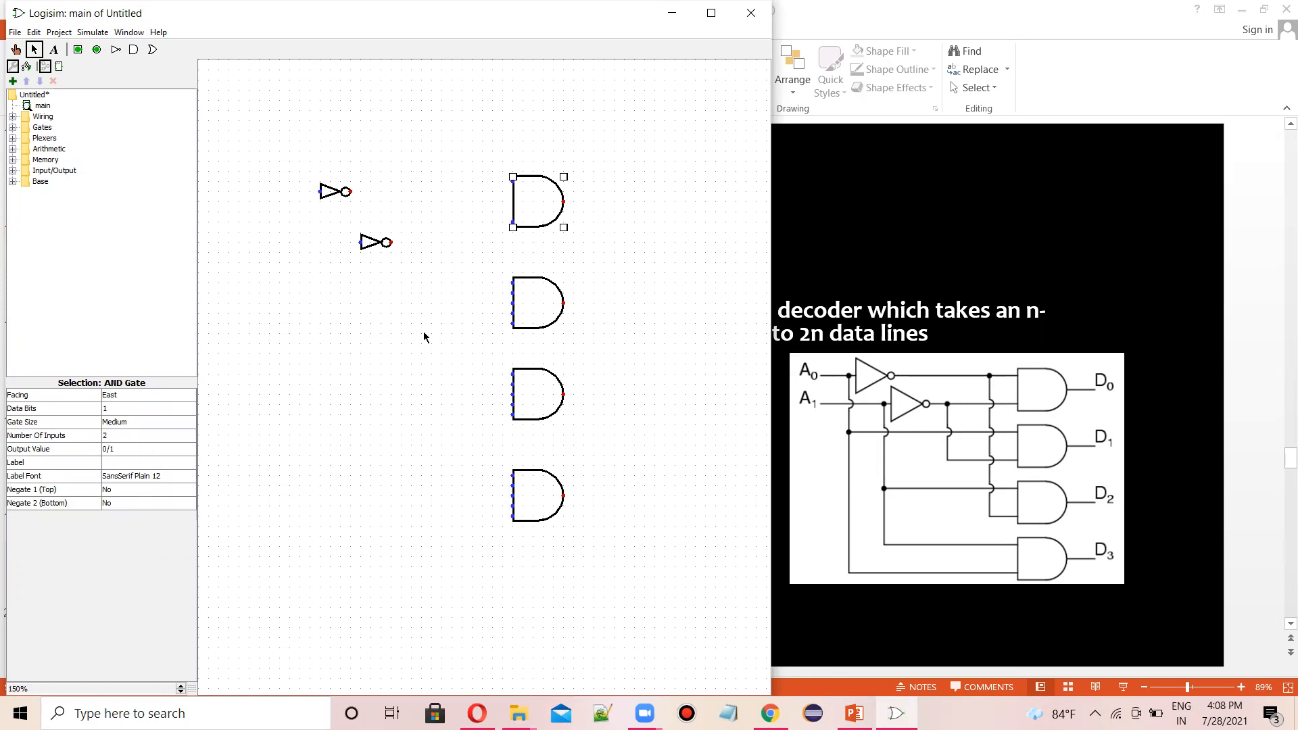
{"action": "left_click", "coordinate": [524, 301]}
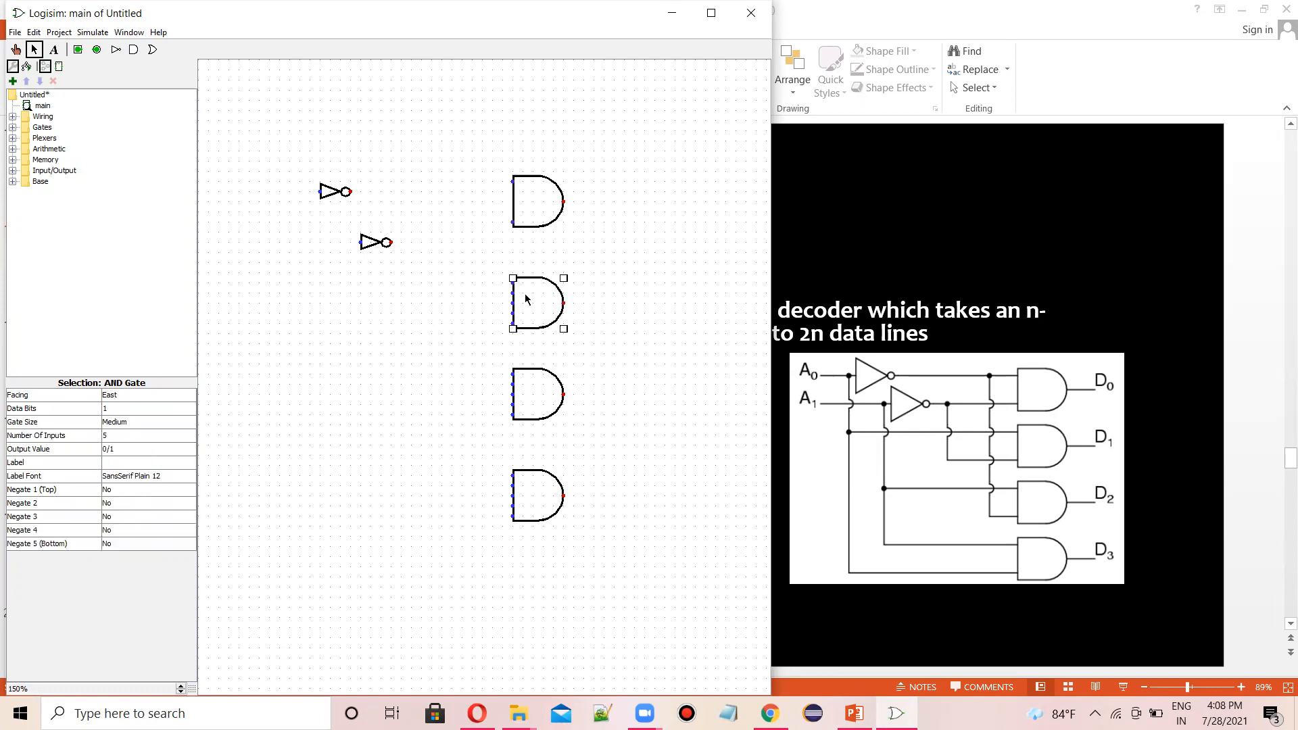
{"action": "left_click", "coordinate": [135, 437]}
{"action": "left_click", "coordinate": [190, 450]}
{"action": "left_click", "coordinate": [190, 451]}
{"action": "left_click", "coordinate": [190, 451]}
{"action": "left_click", "coordinate": [135, 449]}
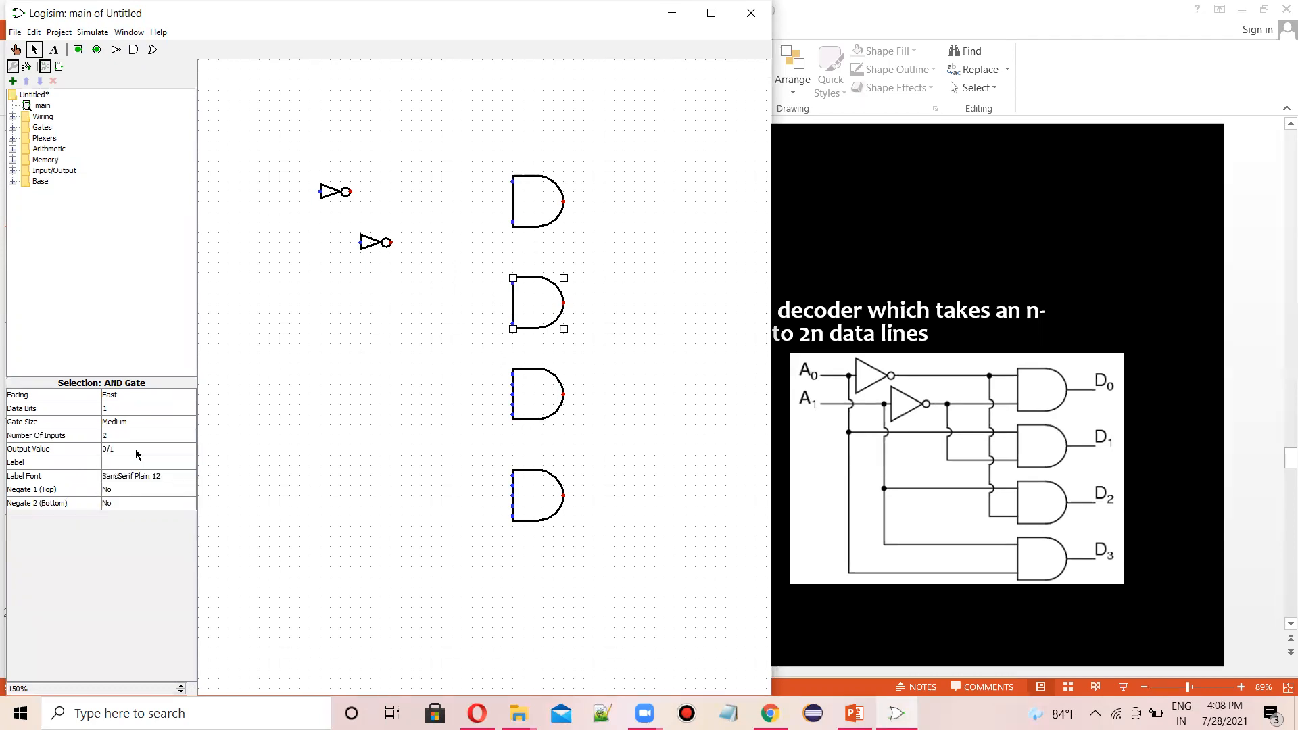
- Set the number of inputs of the third and fourth AND gates to 2
{"action": "left_click", "coordinate": [542, 391]}
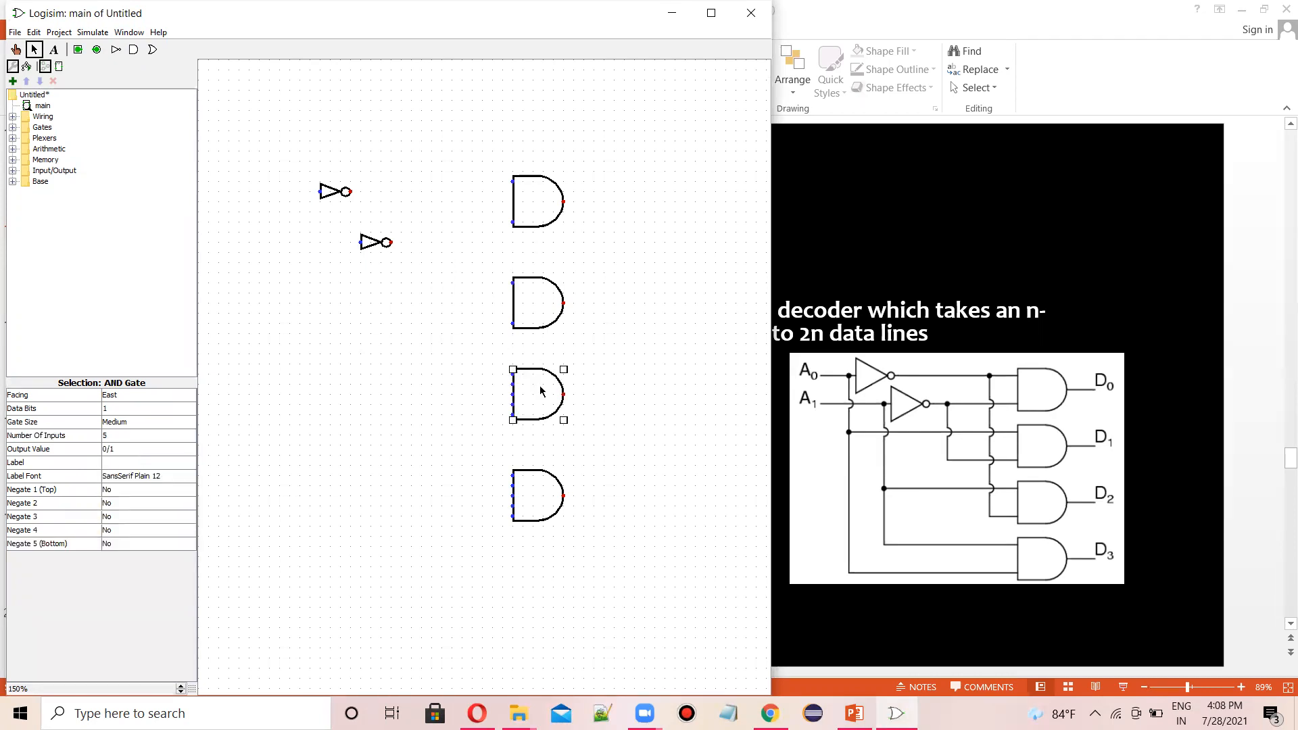
{"action": "left_click", "coordinate": [124, 439]}
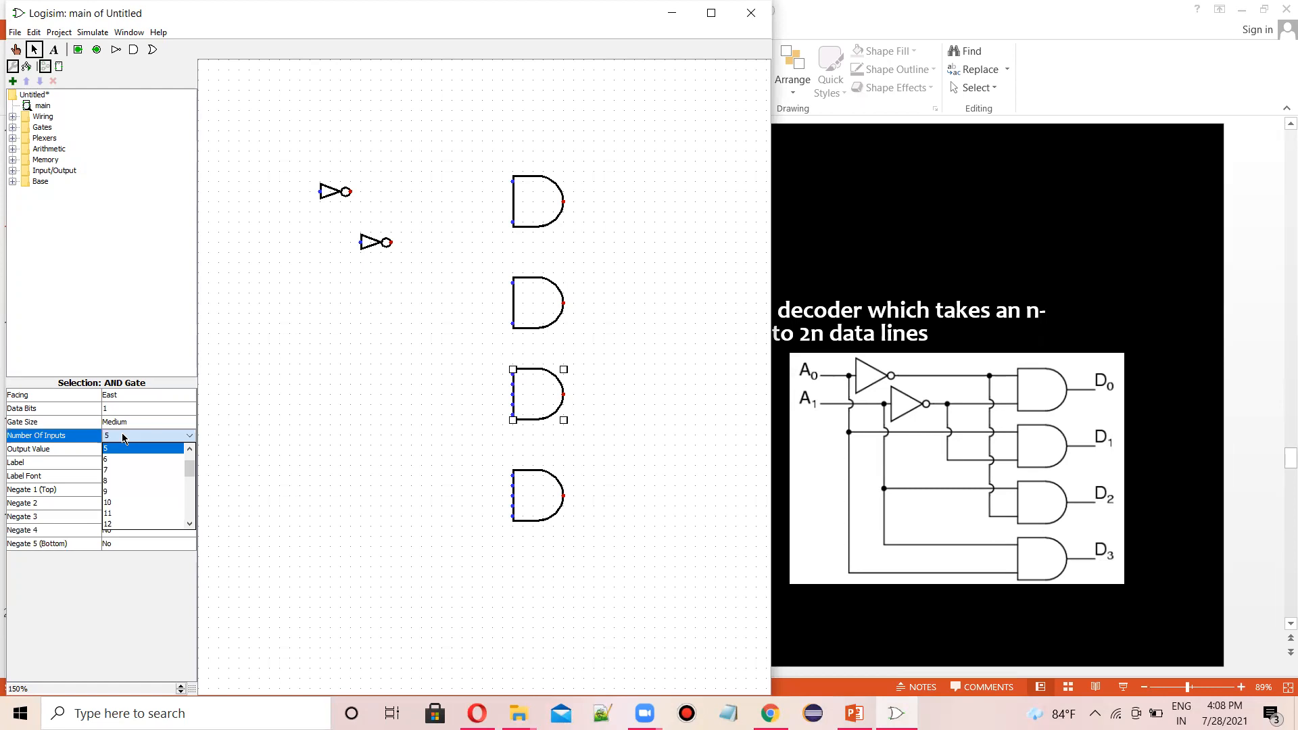
{"action": "left_click", "coordinate": [190, 451]}
{"action": "left_click", "coordinate": [190, 451]}
{"action": "left_click", "coordinate": [172, 449]}
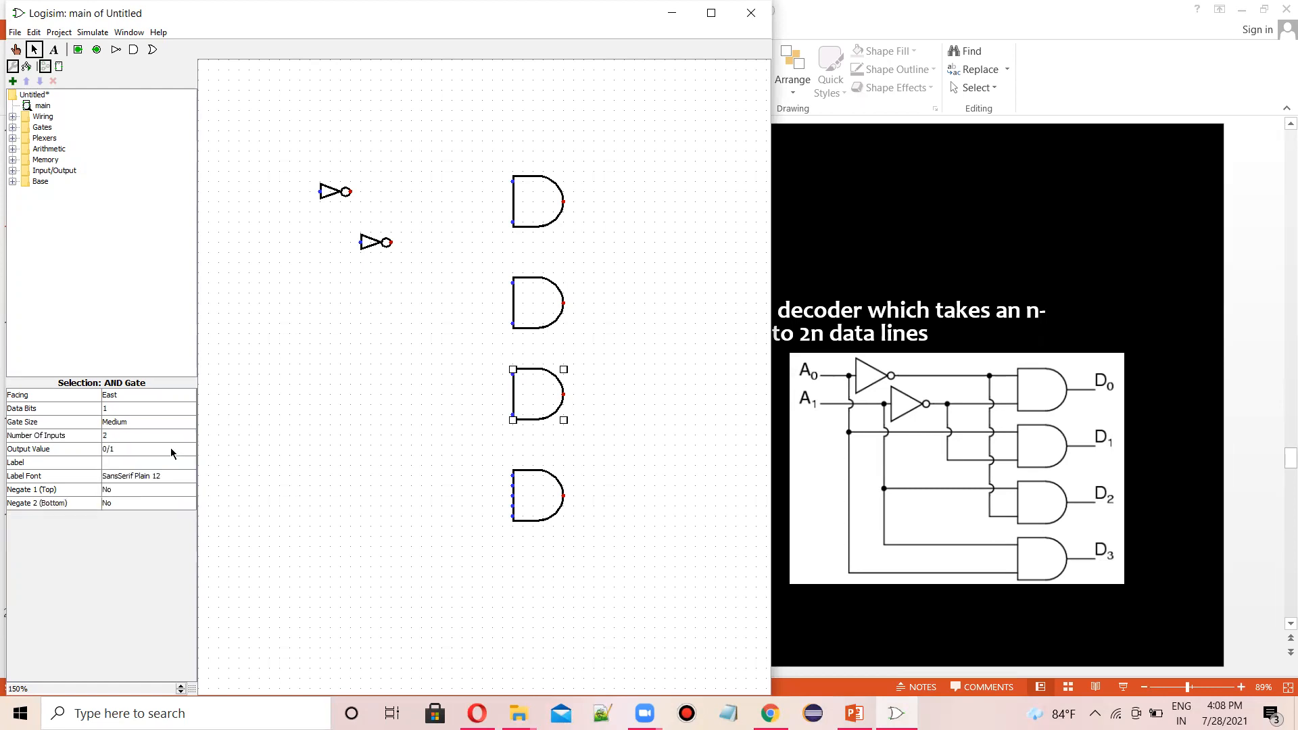
{"action": "left_click", "coordinate": [535, 498]}
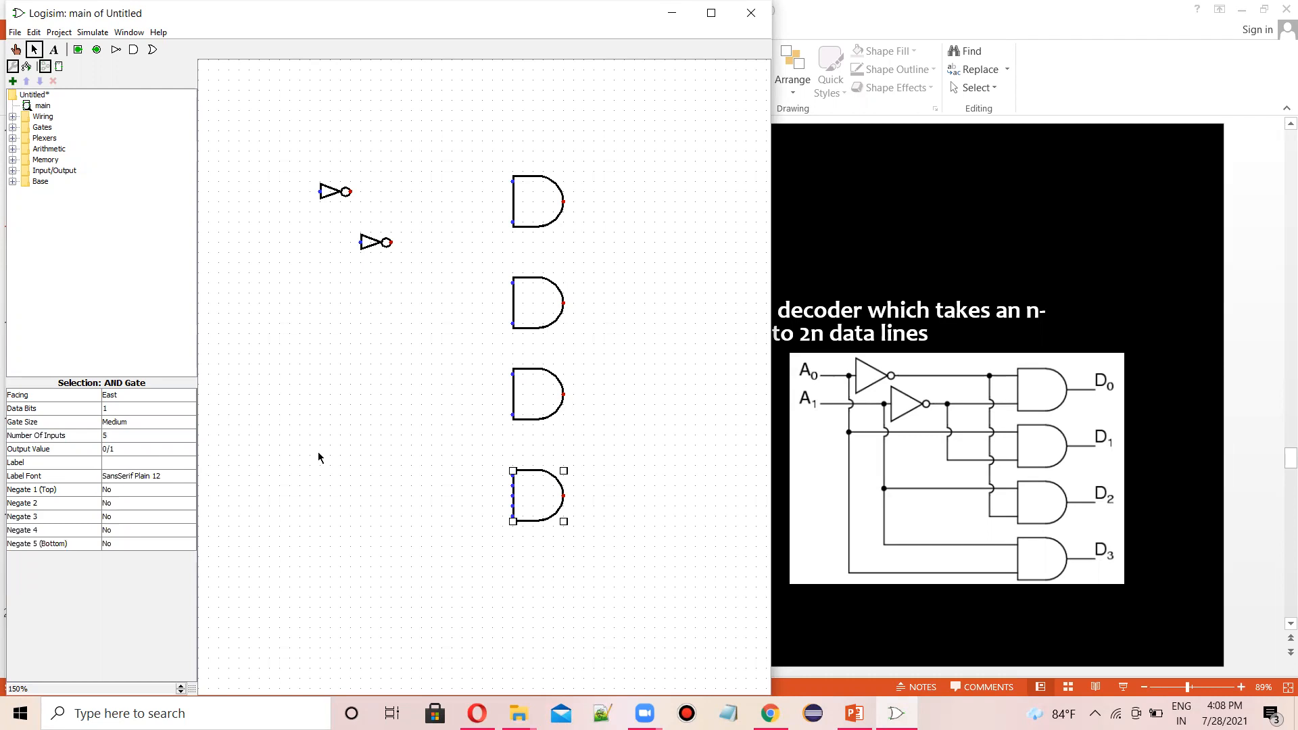
{"action": "left_click", "coordinate": [143, 436]}
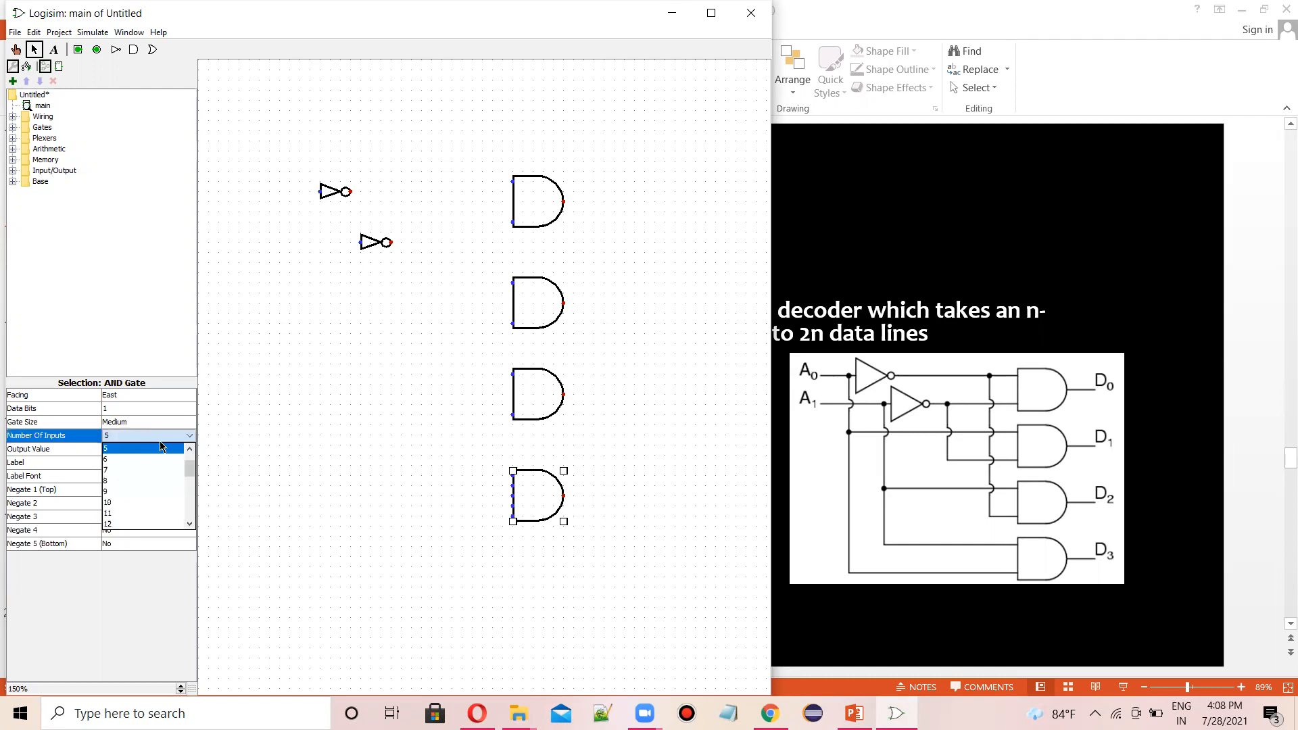
{"action": "left_click", "coordinate": [191, 449]}
{"action": "left_click", "coordinate": [191, 449]}
{"action": "left_click", "coordinate": [191, 449]}
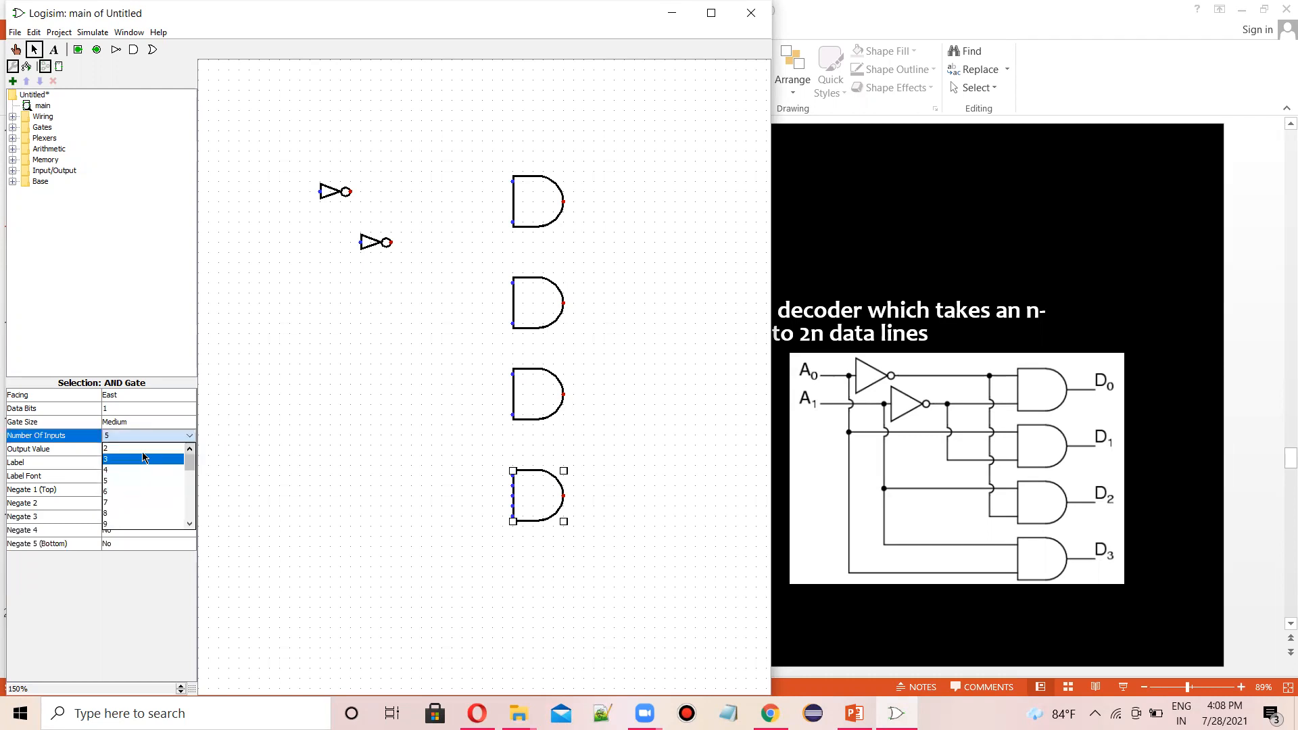
{"action": "left_click", "coordinate": [141, 447]}
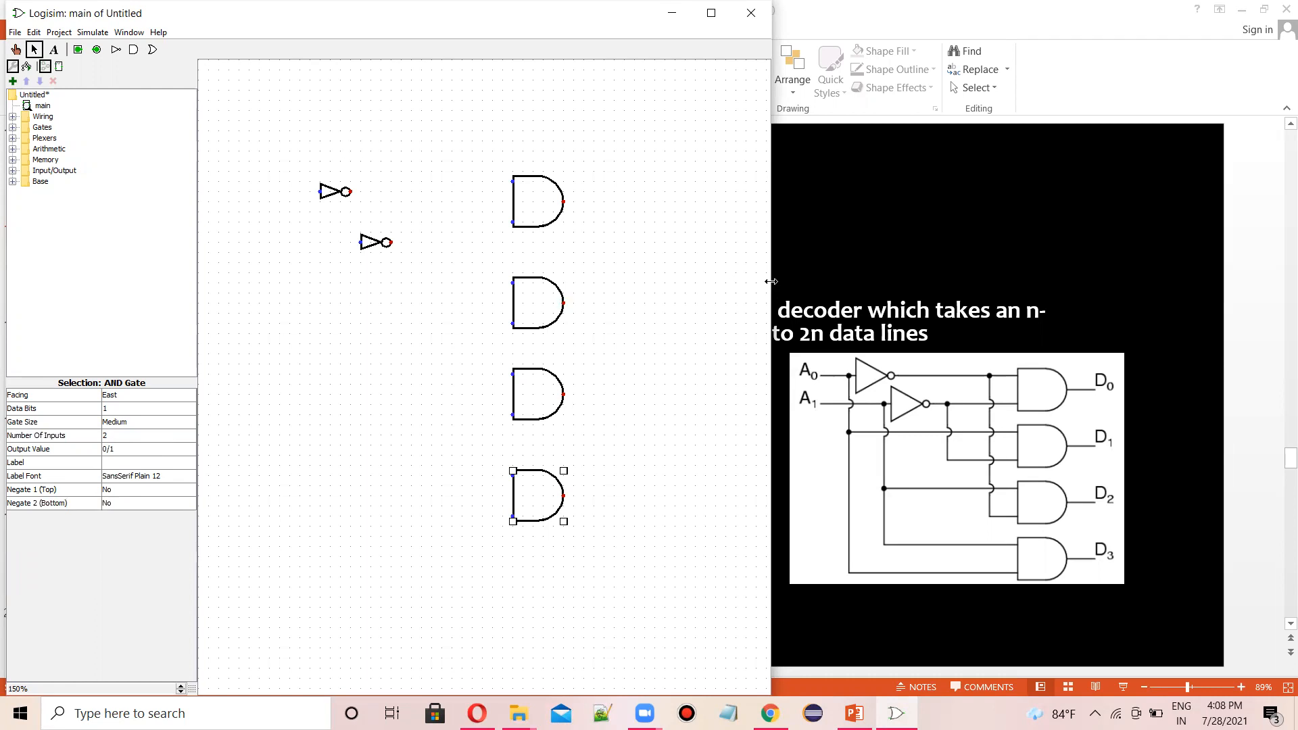
- Place two input pins to the left of the two NOT gates
{"action": "left_click_drag", "start_coordinate": [772, 282], "coordinate": [352, 282]}
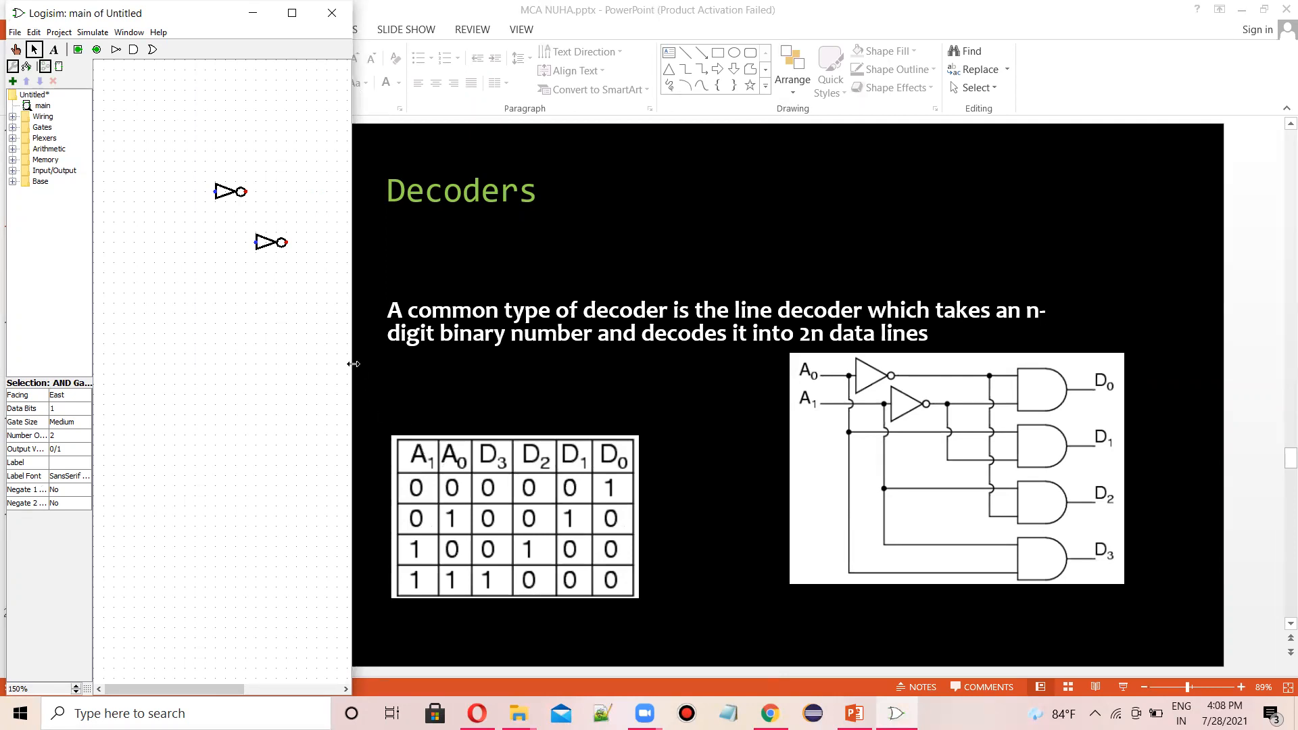
{"action": "left_click_drag", "start_coordinate": [354, 364], "coordinate": [761, 427]}
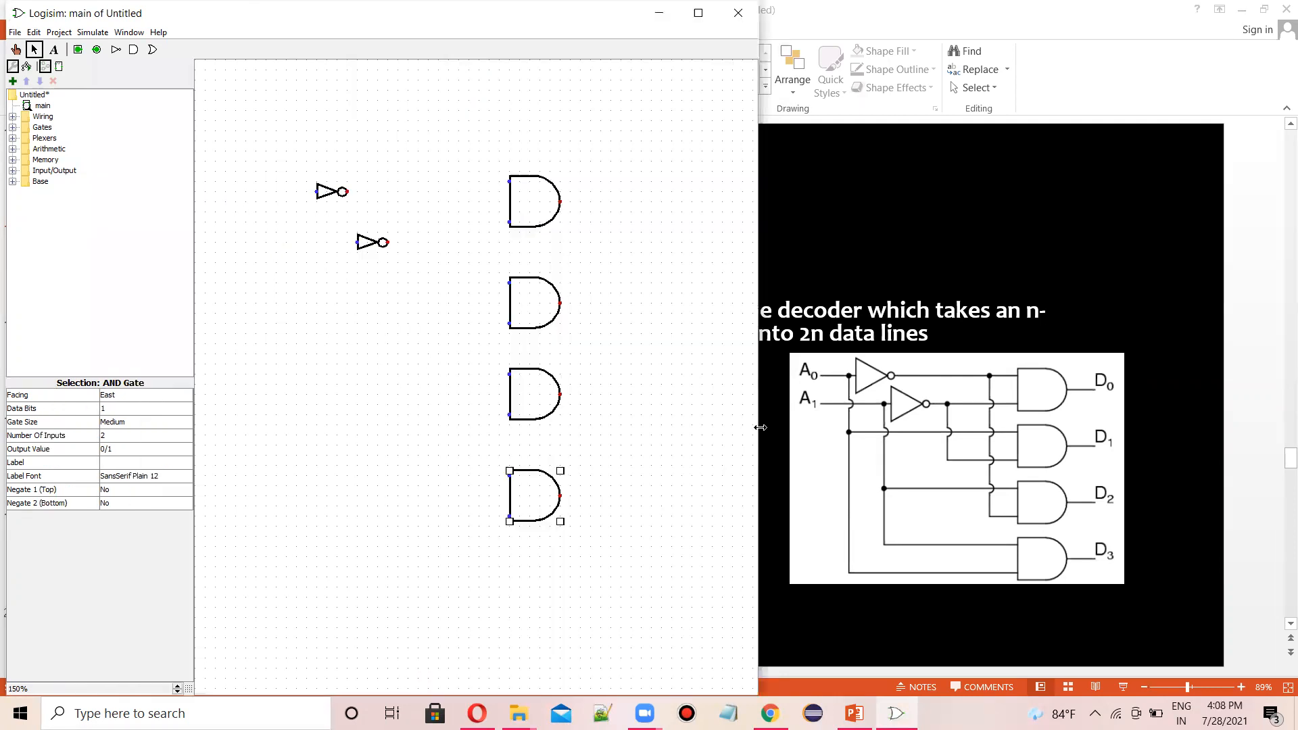
{"action": "left_click", "coordinate": [78, 49]}
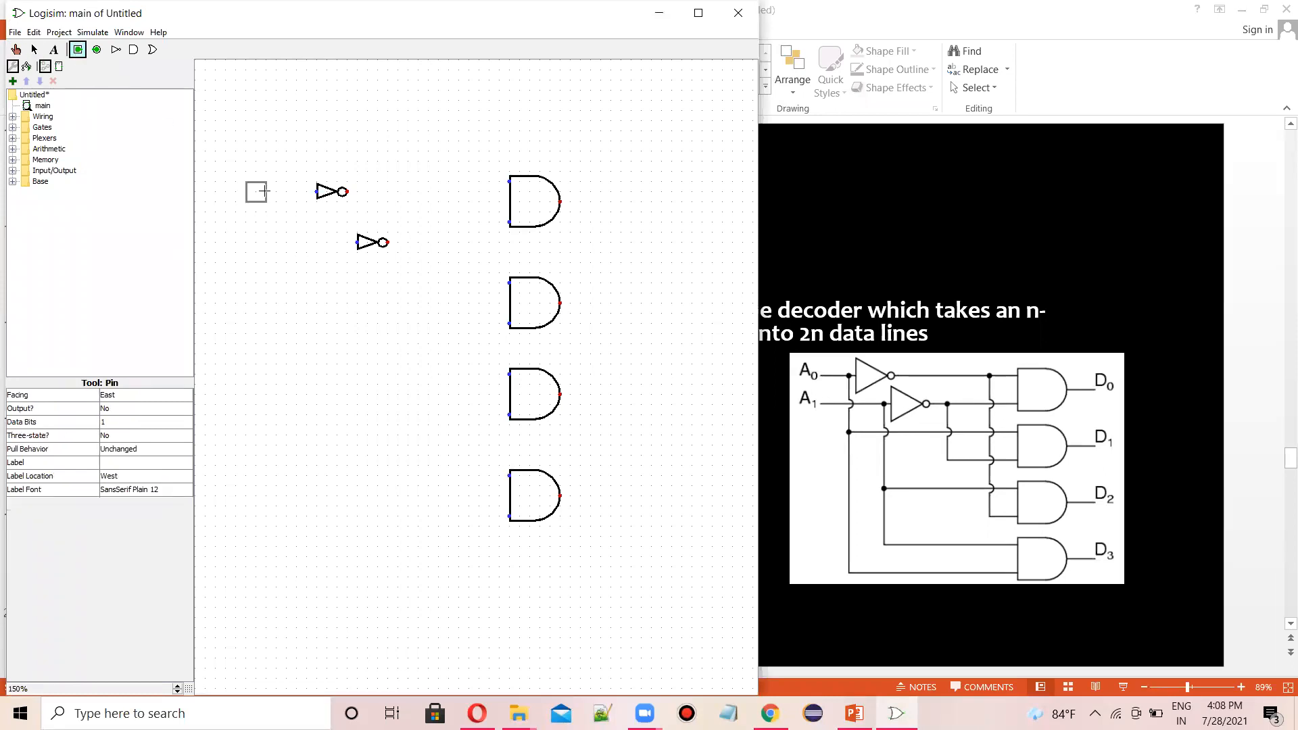
{"action": "left_click", "coordinate": [269, 189]}
{"action": "left_click", "coordinate": [78, 49]}
{"action": "left_click", "coordinate": [261, 245]}
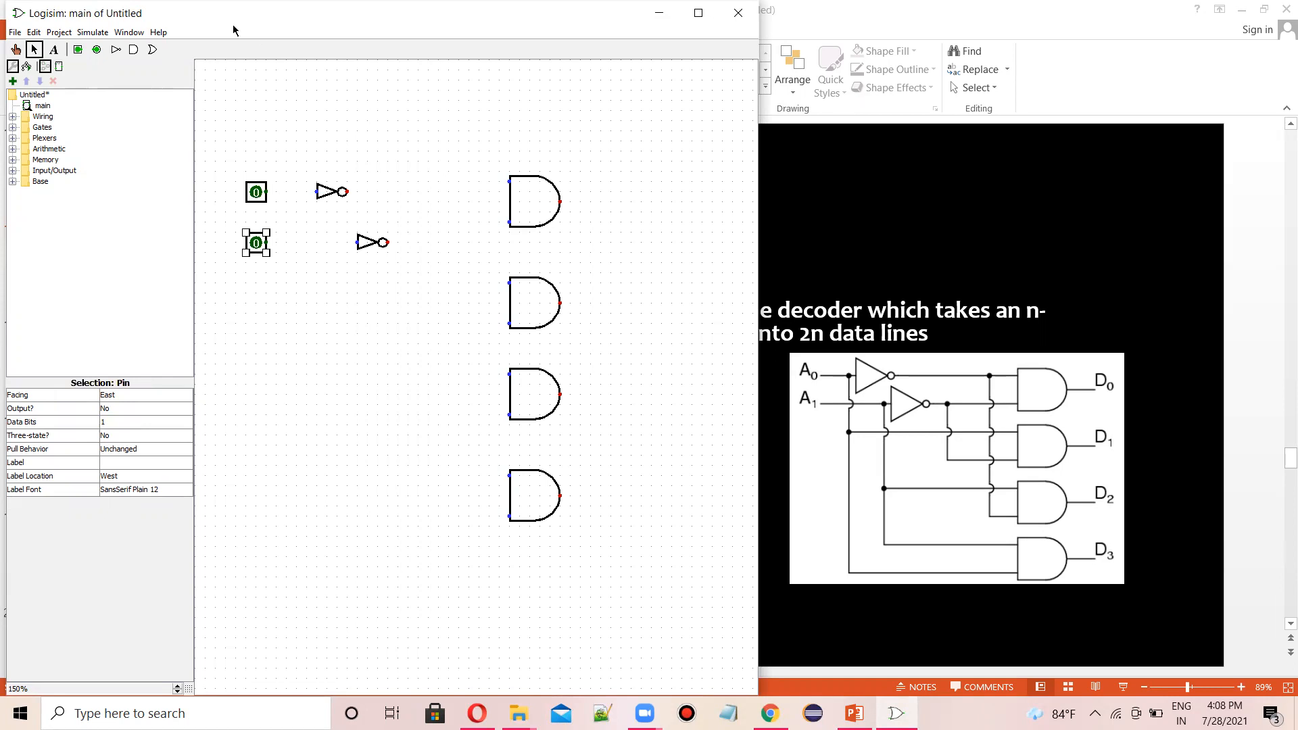
- Place four output pins, one beside the output of each AND gate
{"action": "left_click", "coordinate": [97, 50]}
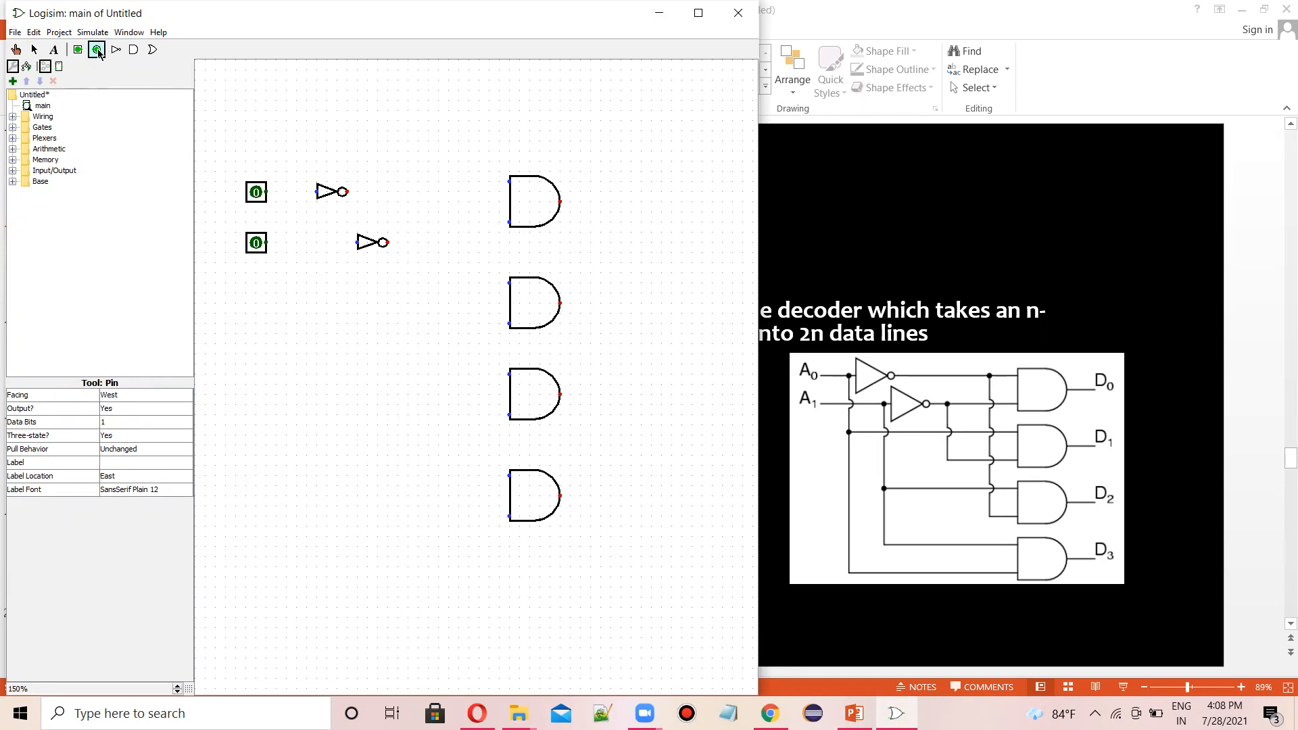
{"action": "left_click", "coordinate": [591, 202]}
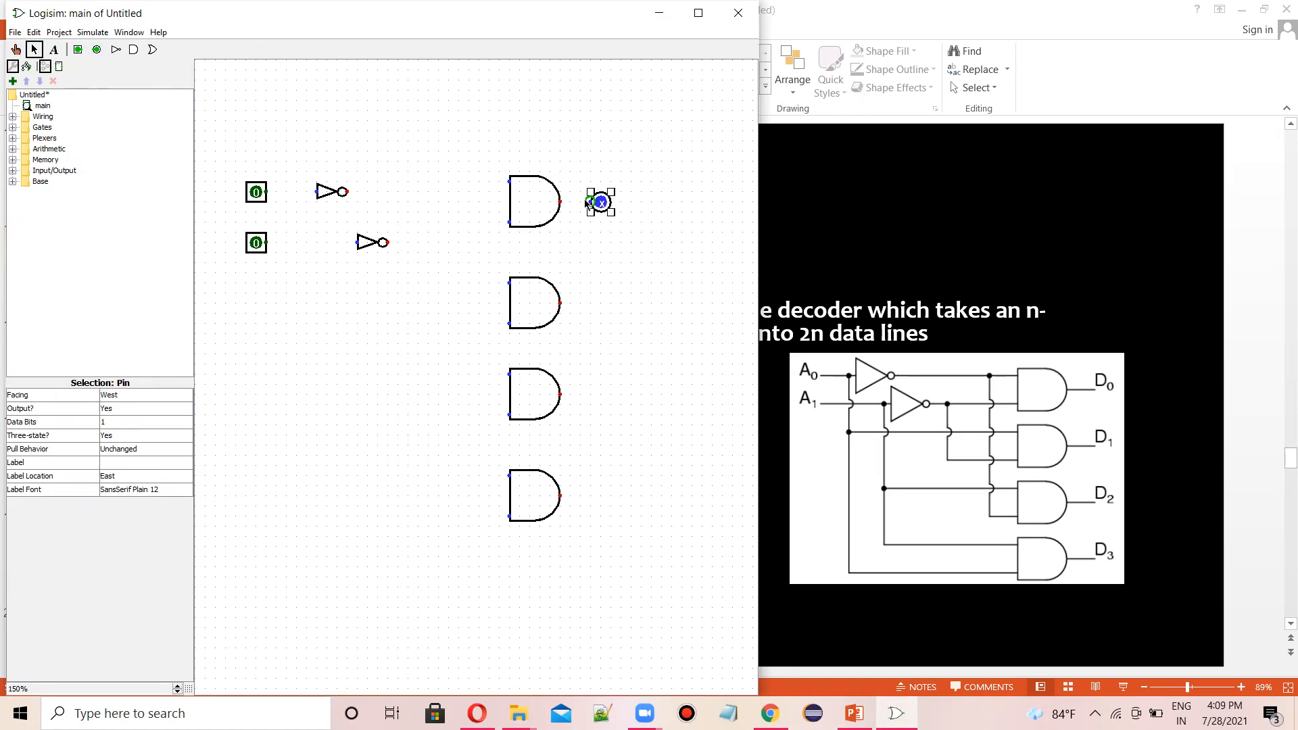
{"action": "left_click", "coordinate": [96, 50]}
{"action": "left_click", "coordinate": [592, 302]}
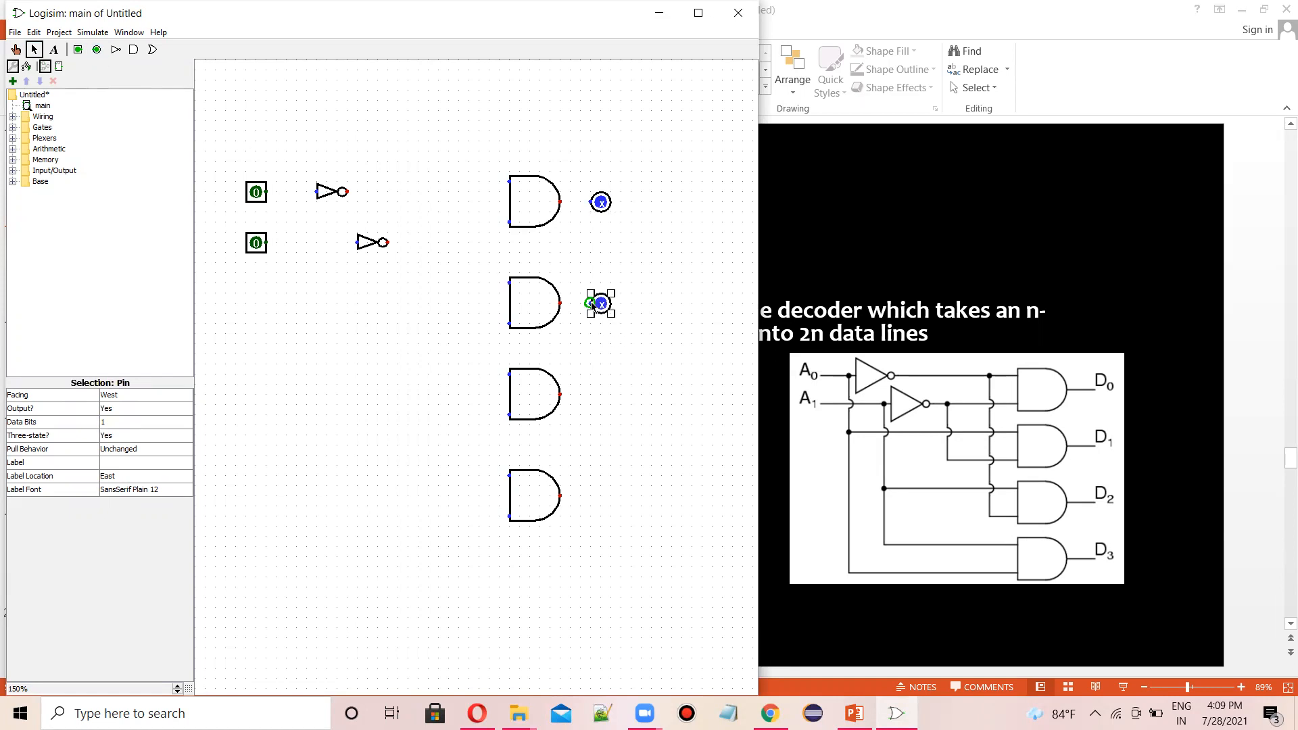
{"action": "left_click", "coordinate": [97, 50]}
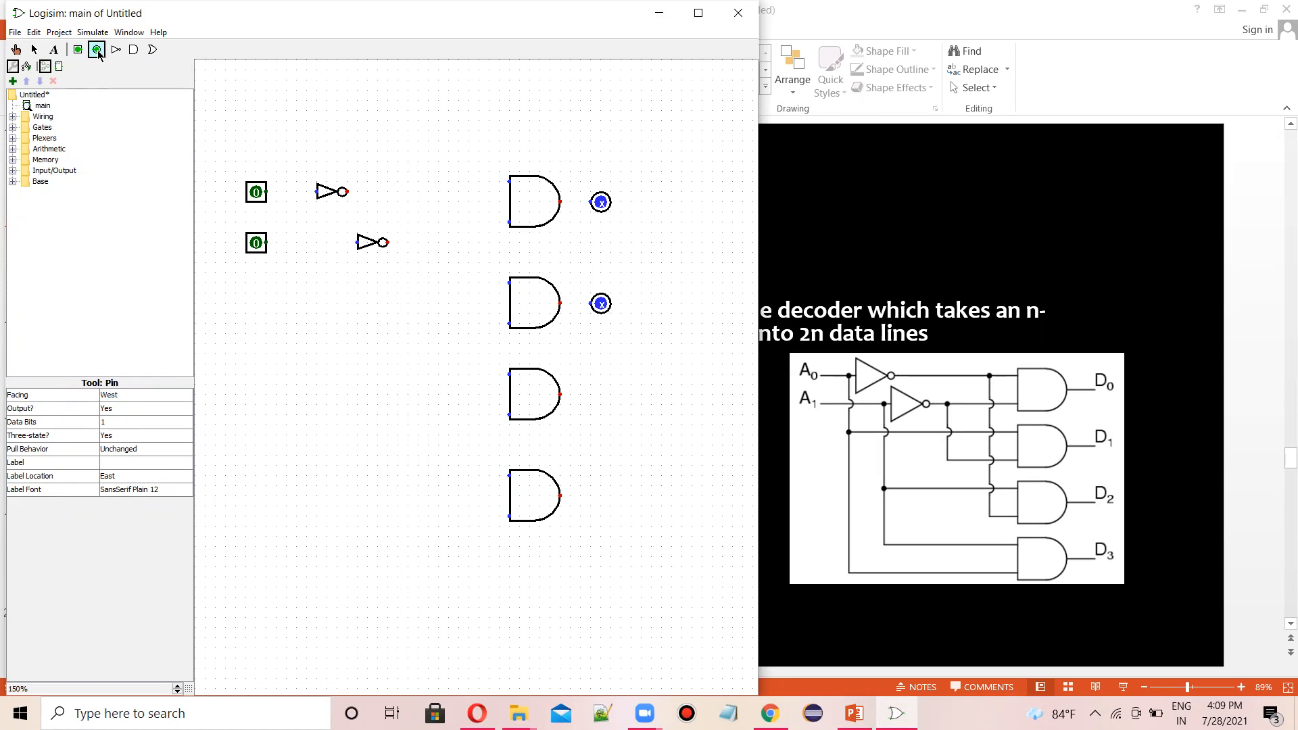
{"action": "left_click", "coordinate": [585, 391]}
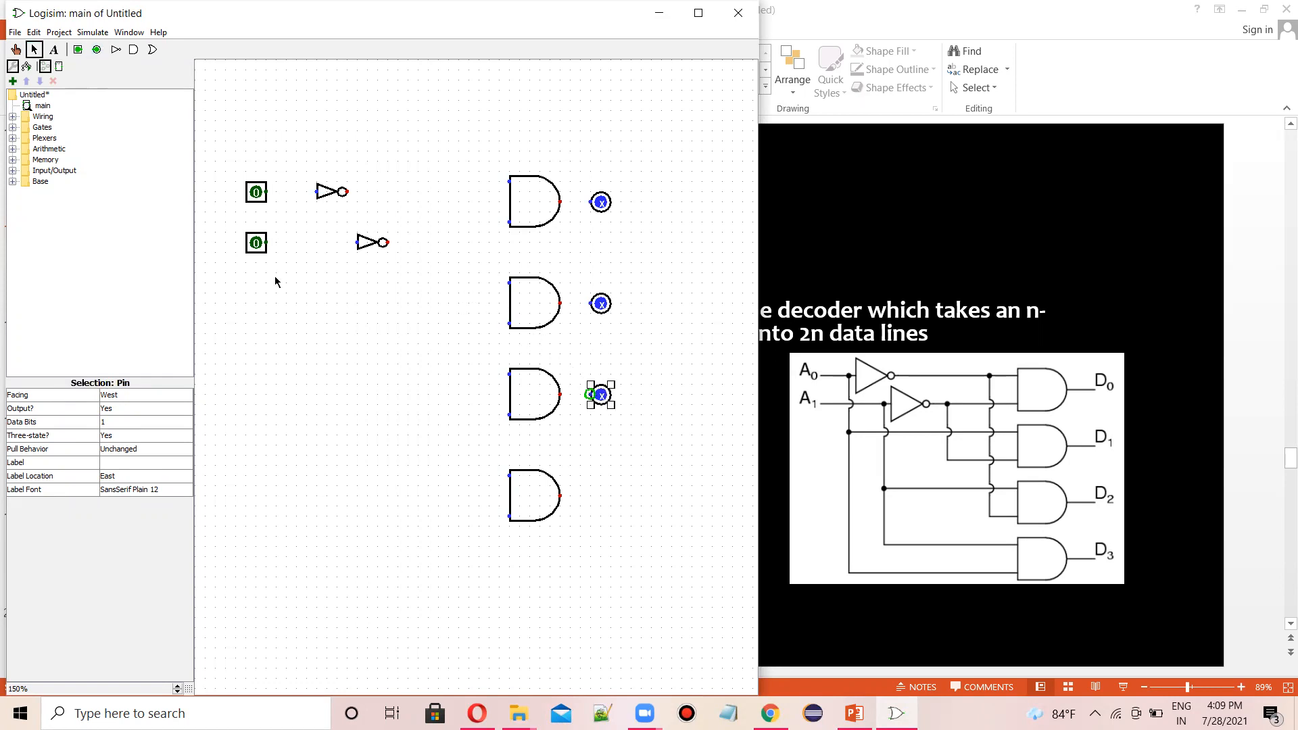
{"action": "left_click", "coordinate": [98, 50]}
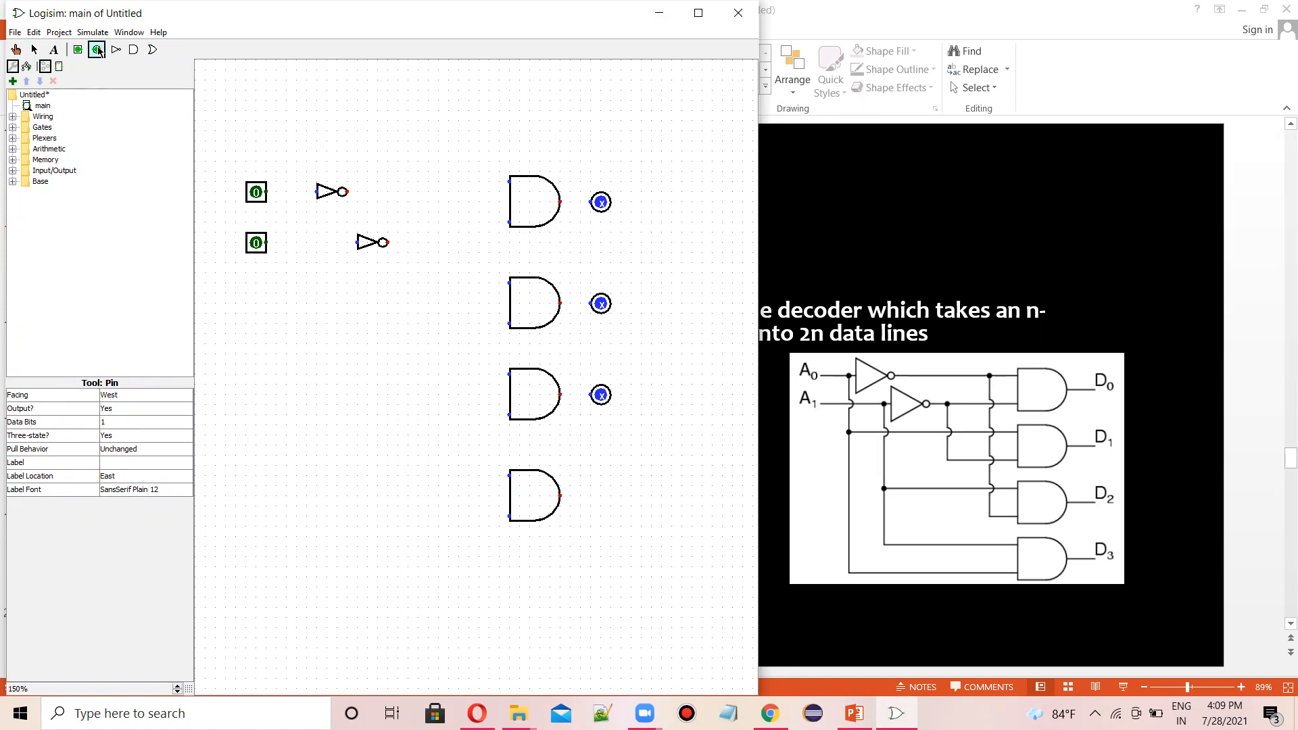
{"action": "left_click", "coordinate": [587, 493]}
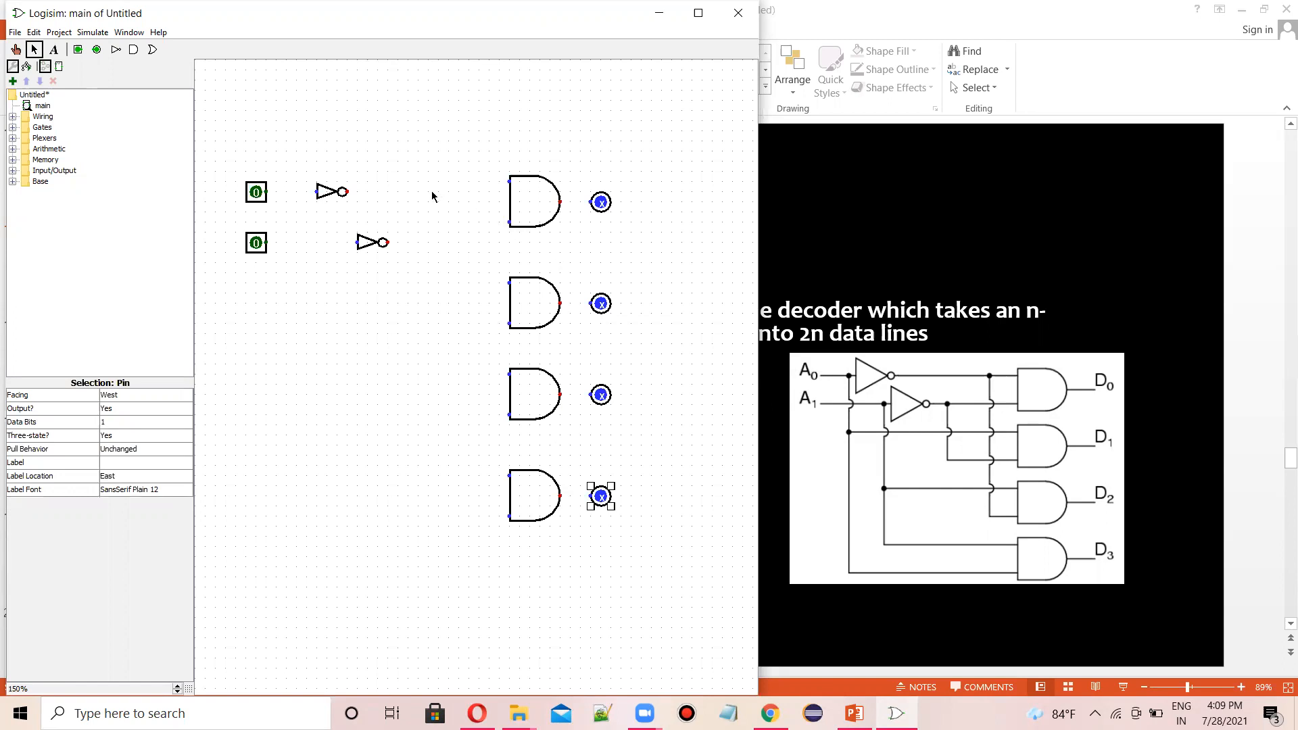
- Wire the upper input through its NOT gate to the top AND gate, and connect every AND output to its output pin
{"action": "left_click_drag", "start_coordinate": [264, 193], "coordinate": [319, 192]}
{"action": "left_click_drag", "start_coordinate": [344, 192], "coordinate": [598, 202]}
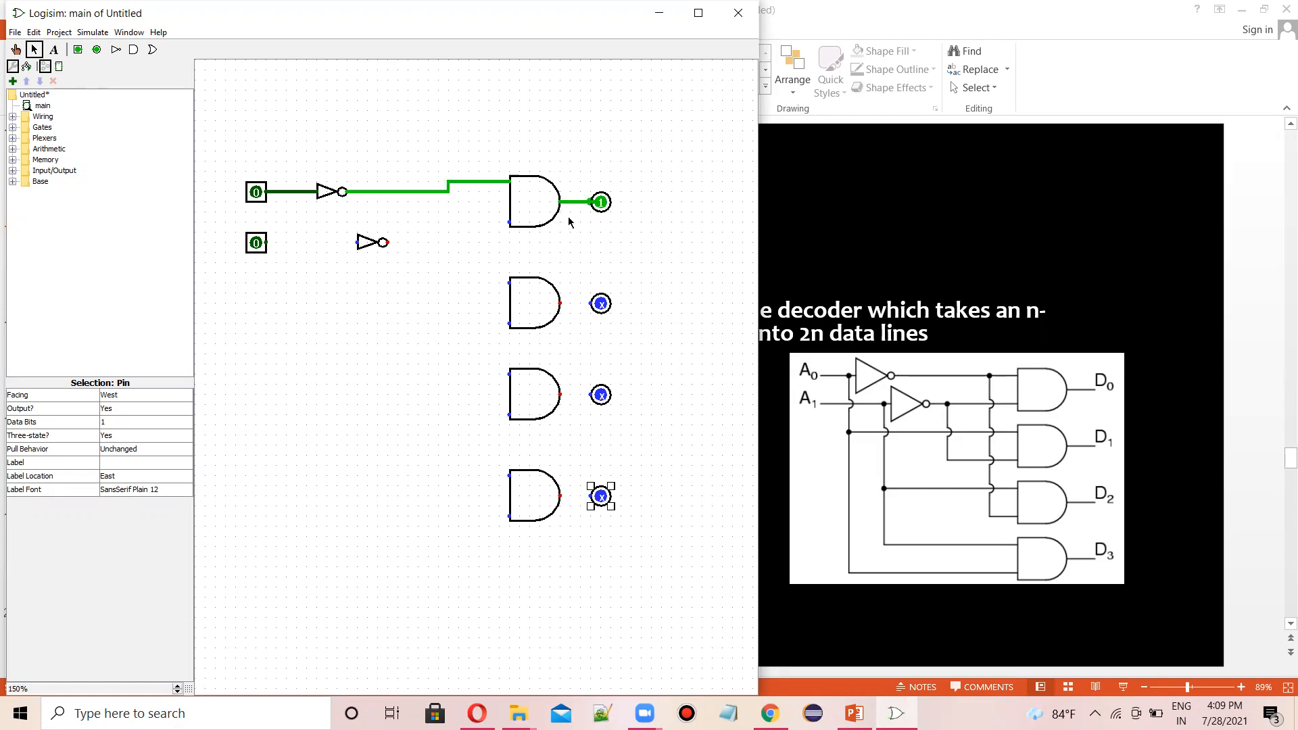
{"action": "left_click_drag", "start_coordinate": [560, 304], "coordinate": [598, 303]}
{"action": "left_click_drag", "start_coordinate": [561, 397], "coordinate": [598, 395]}
{"action": "left_click_drag", "start_coordinate": [560, 497], "coordinate": [598, 497]}
- Wire both input pins to the bottom AND gate and the lower input pin to its NOT gate
{"action": "left_click_drag", "start_coordinate": [288, 191], "coordinate": [318, 417]}
{"action": "left_click_drag", "start_coordinate": [319, 518], "coordinate": [508, 518]}
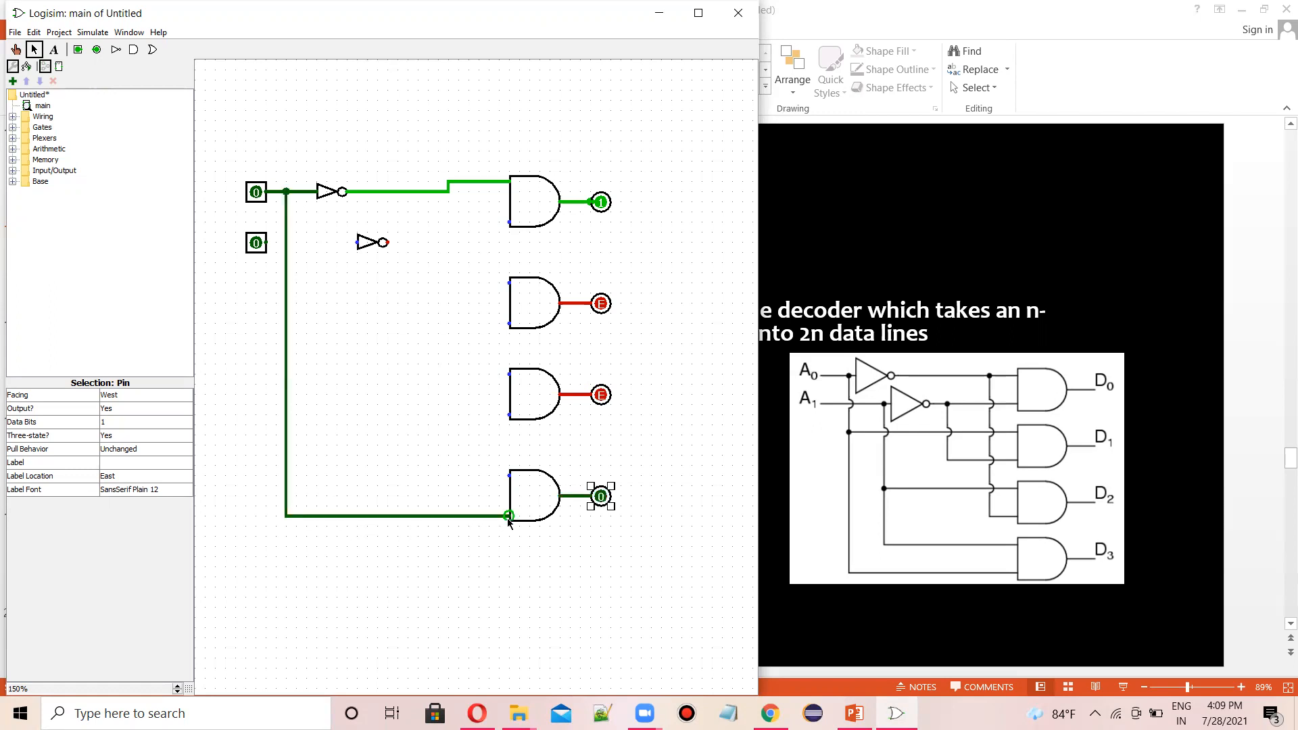
{"action": "left_click_drag", "start_coordinate": [267, 242], "coordinate": [357, 242]}
{"action": "left_click_drag", "start_coordinate": [344, 336], "coordinate": [509, 476]}
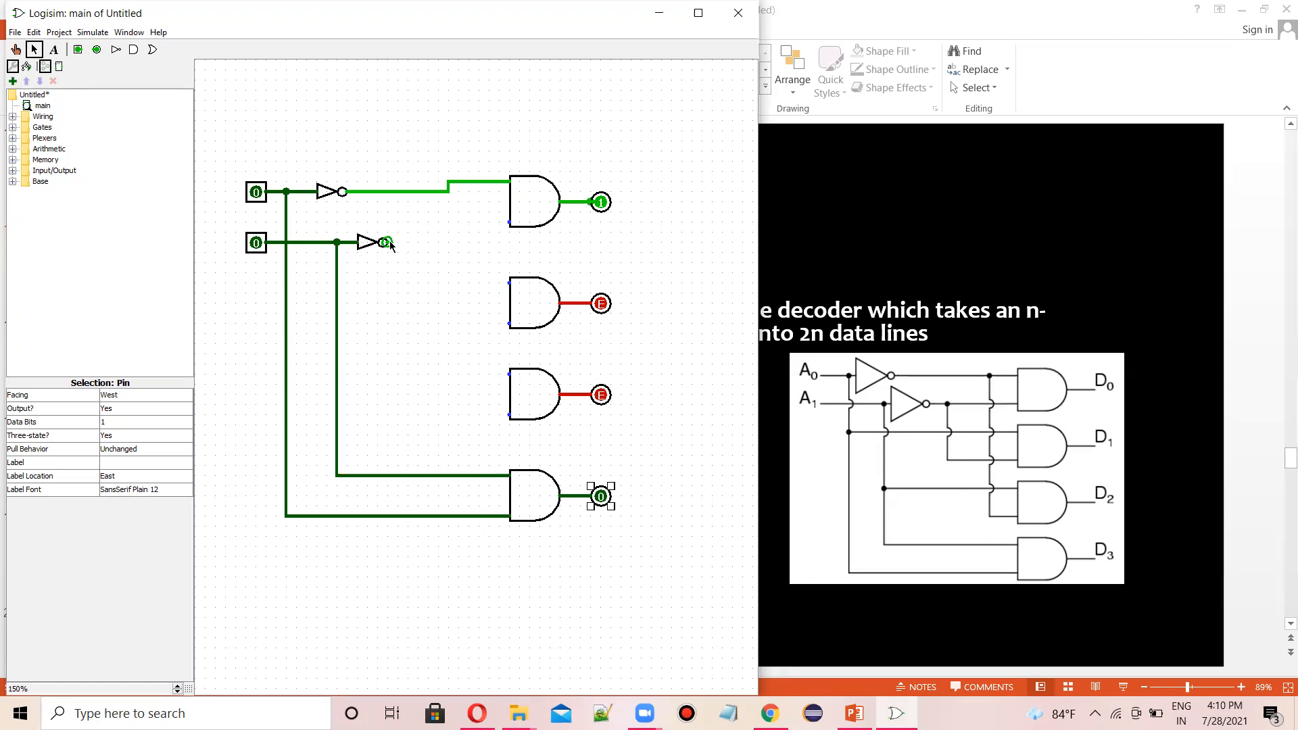
- Connect the lower NOT output to the top AND gate and branch the inverted upper input to the third AND gate
{"action": "left_click_drag", "start_coordinate": [447, 235], "coordinate": [509, 222]}
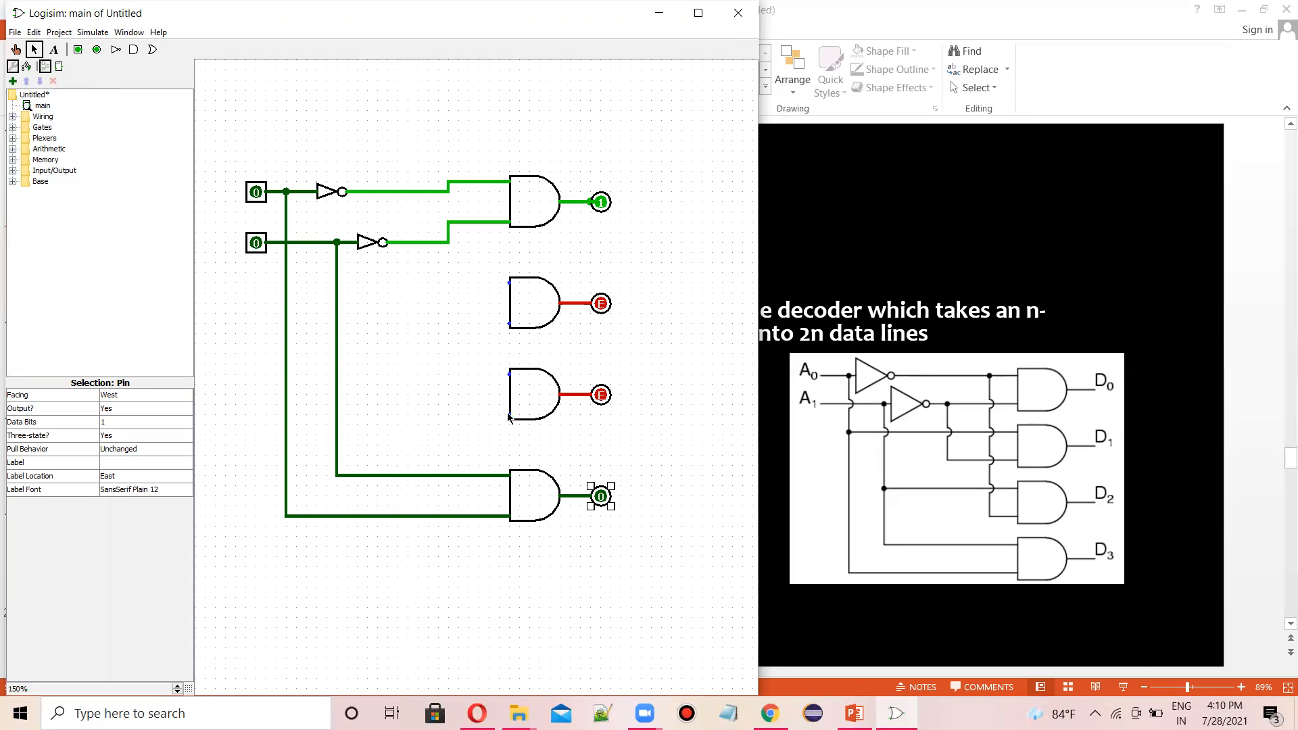
{"action": "left_click_drag", "start_coordinate": [472, 402], "coordinate": [477, 189]}
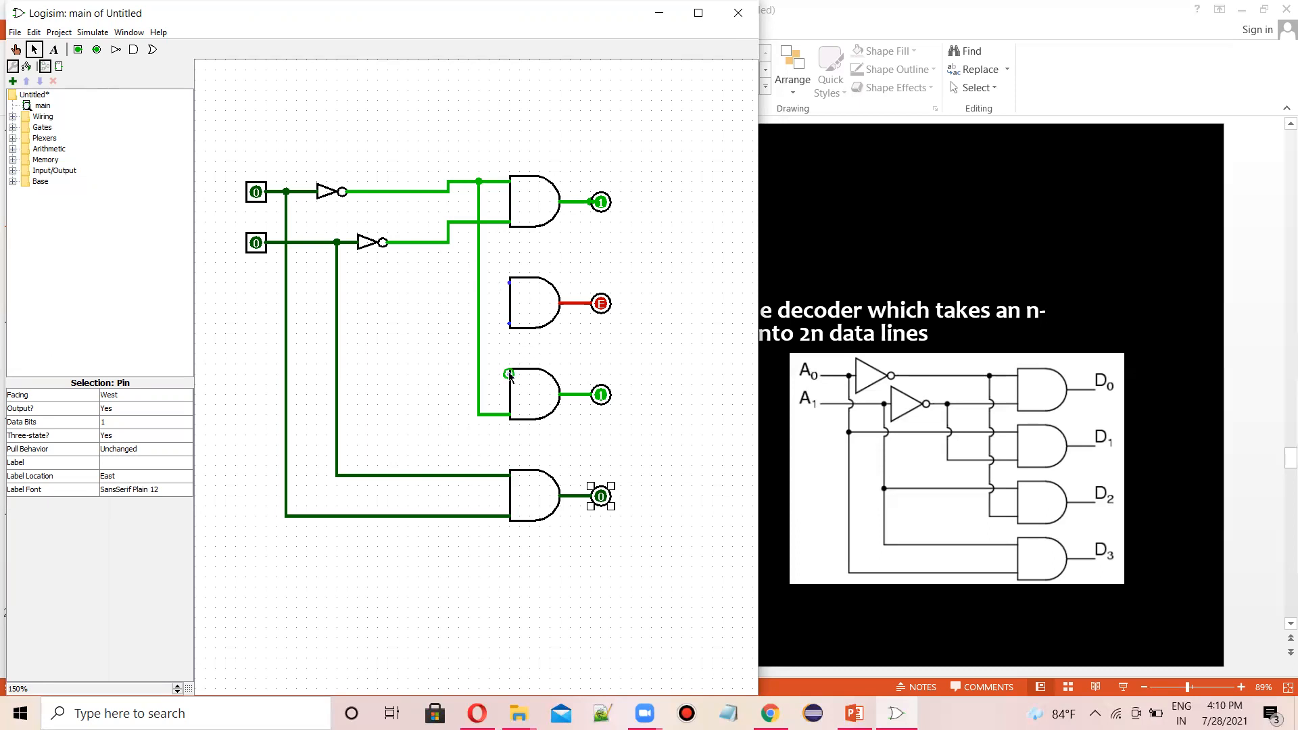
- Wire the third AND gate's upper input to the A1 line, and the second AND gate's inputs to the A0 line and the inverted A1
{"action": "left_click_drag", "start_coordinate": [509, 374], "coordinate": [337, 374]}
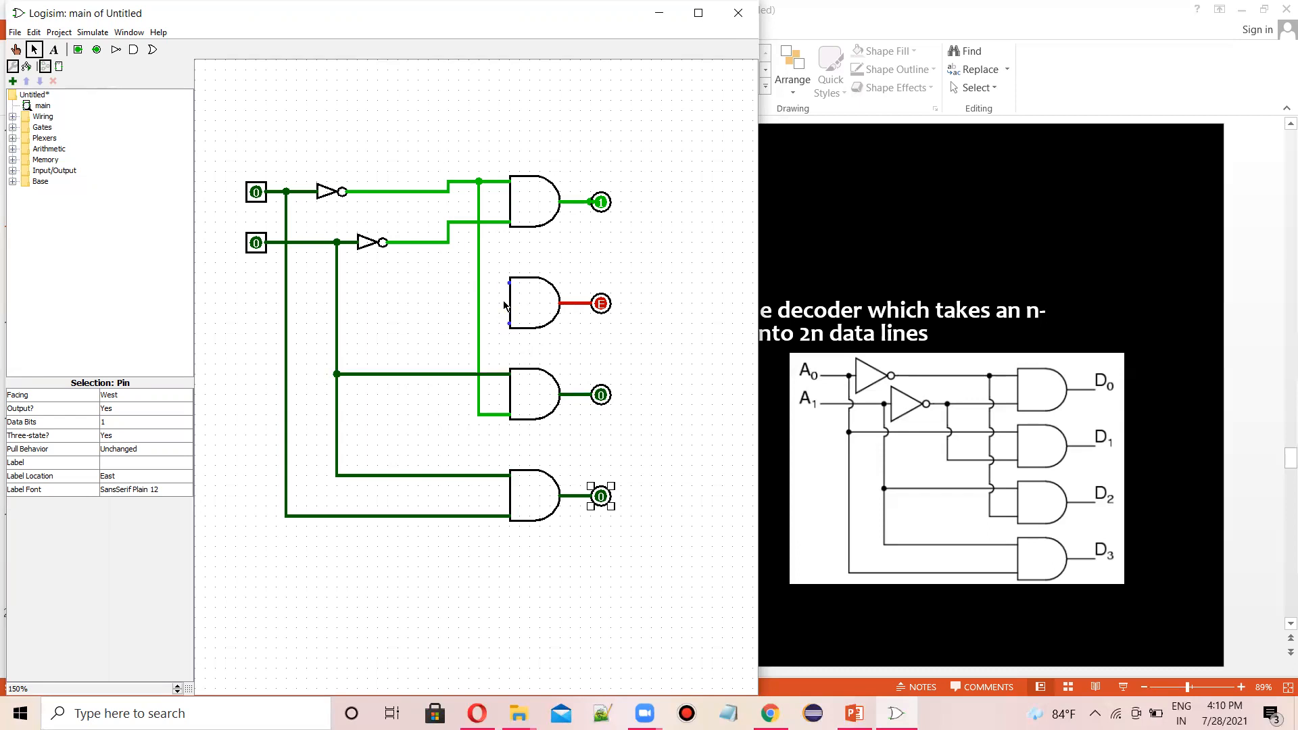
{"action": "left_click_drag", "start_coordinate": [508, 282], "coordinate": [287, 288]}
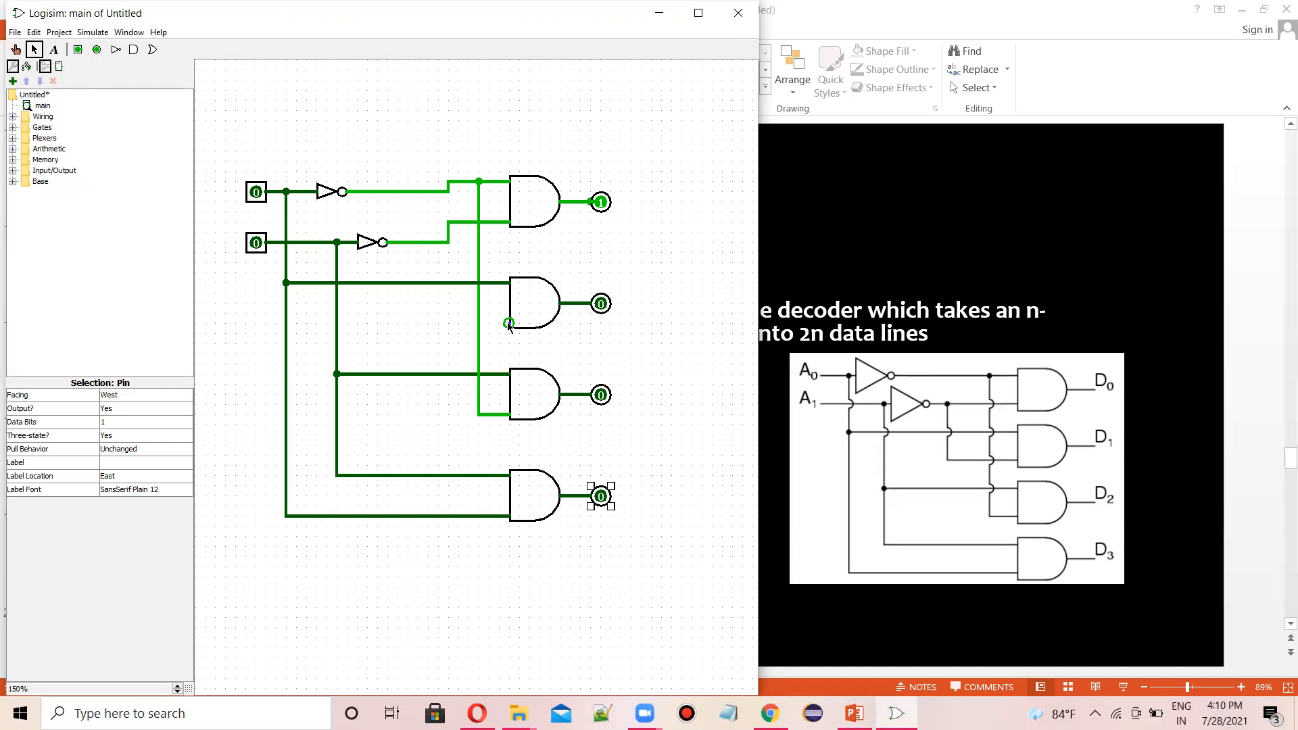
{"action": "left_click_drag", "start_coordinate": [509, 323], "coordinate": [407, 242]}
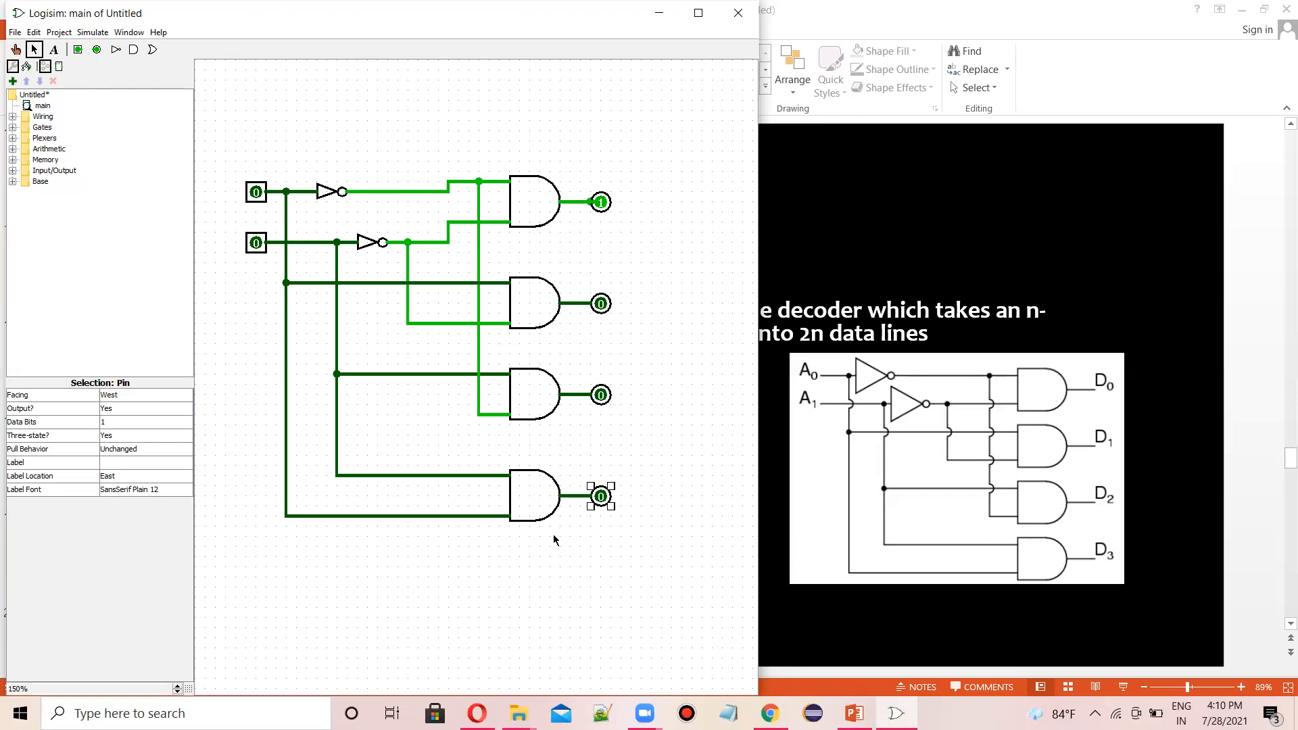
- Label the upper input pin A0 and the lower input pin A1
{"action": "left_click", "coordinate": [257, 193]}
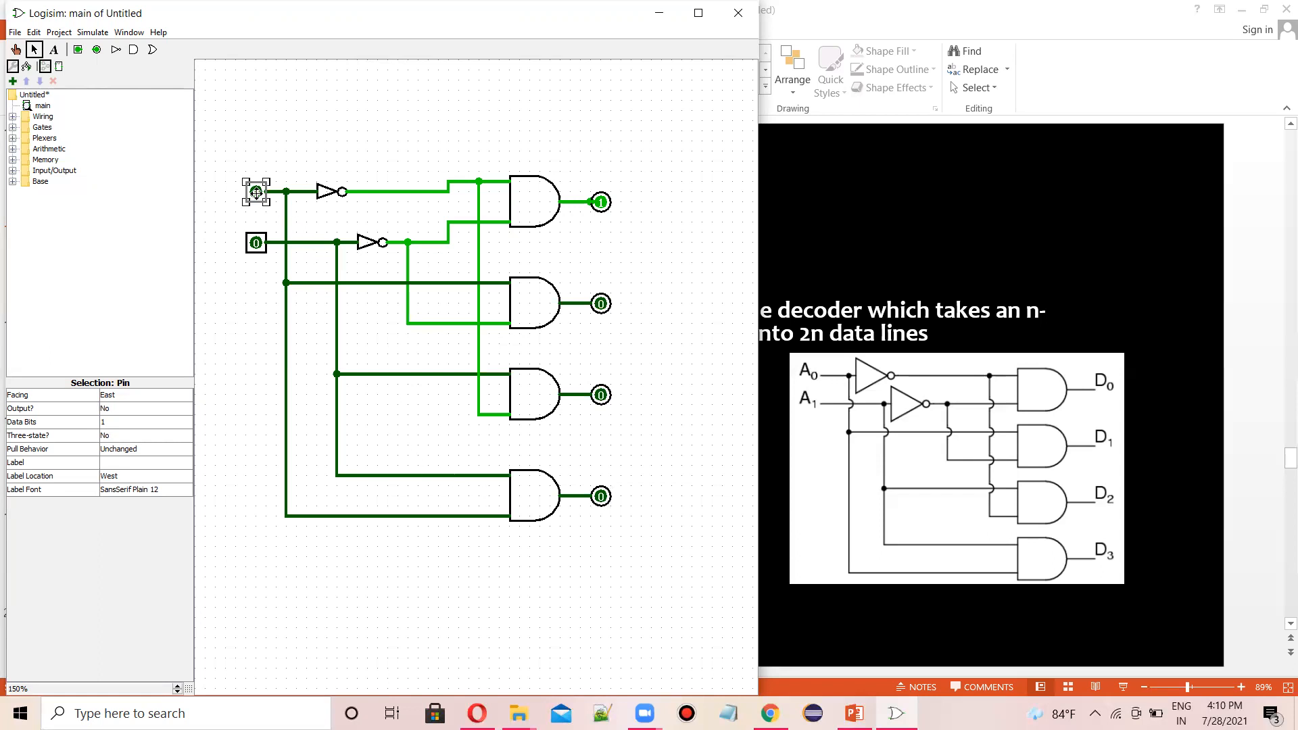
{"action": "left_click", "coordinate": [107, 462]}
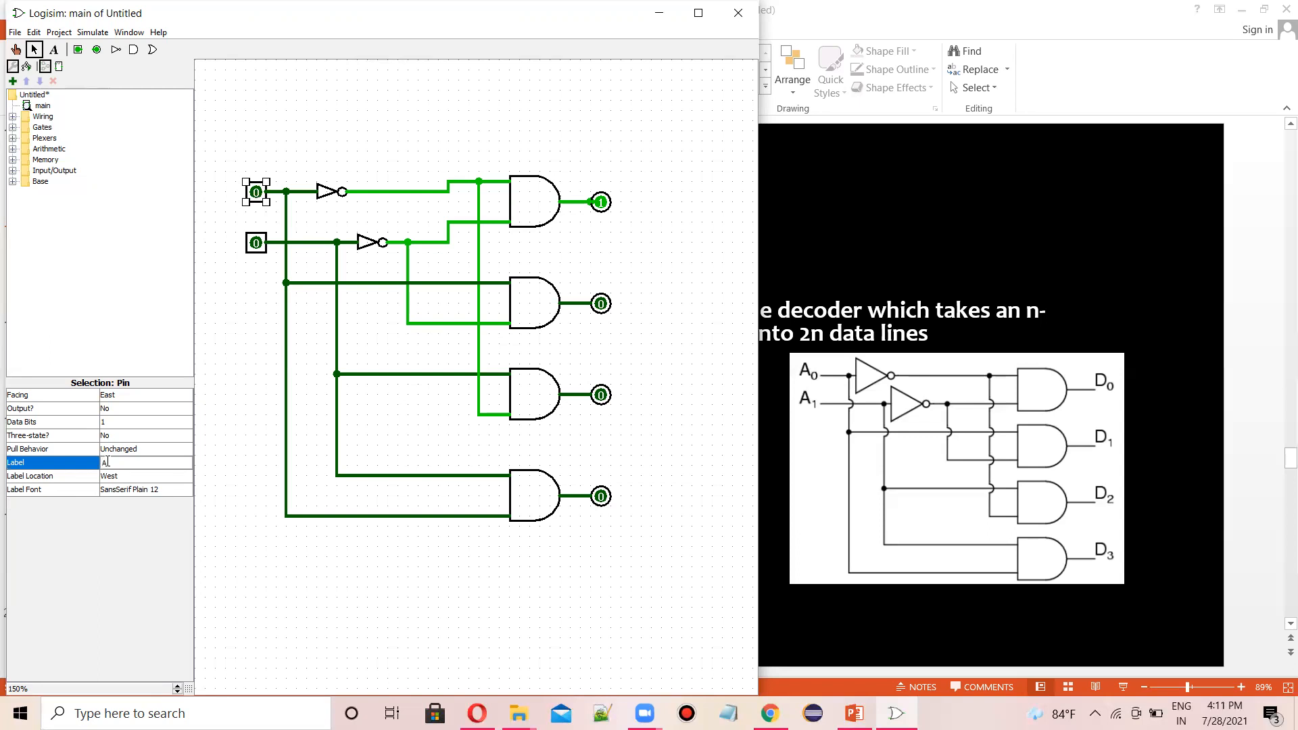
{"action": "type", "text": "A0"}
{"action": "key", "text": "Return"}
{"action": "left_click", "coordinate": [251, 244]}
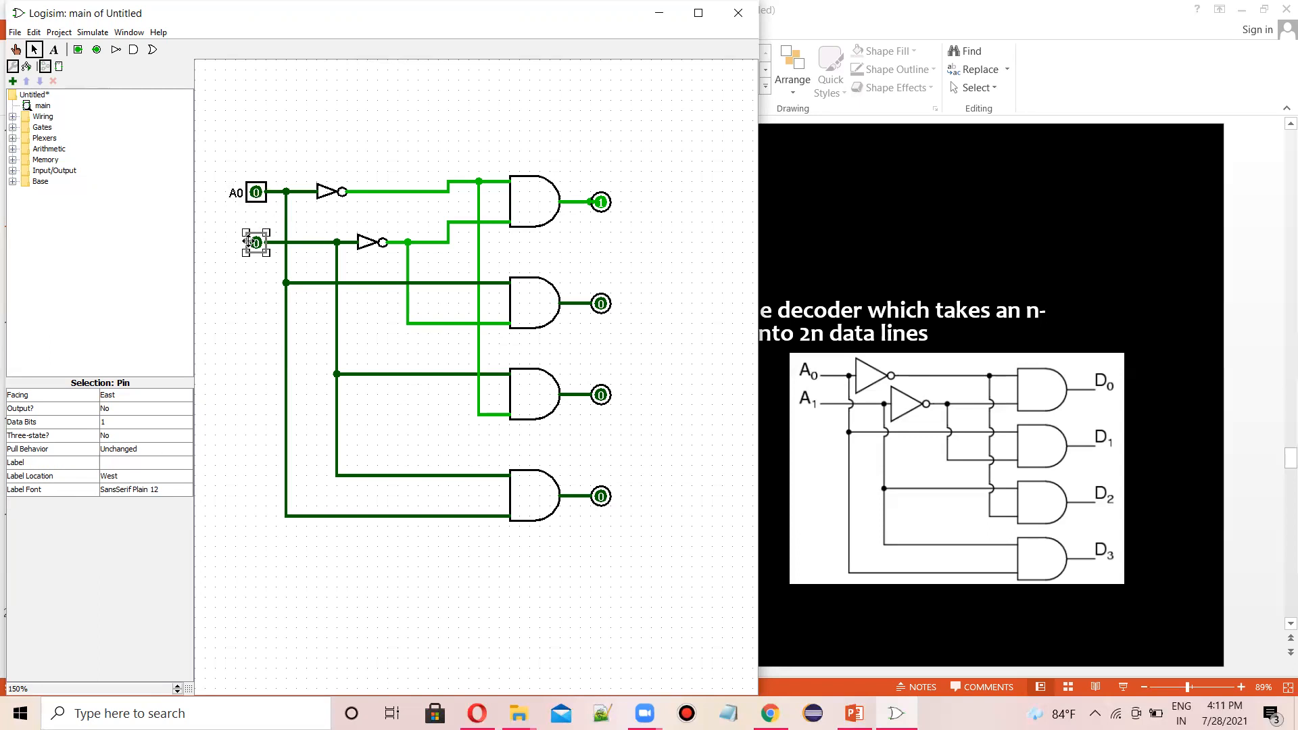
{"action": "left_click", "coordinate": [120, 456]}
{"action": "left_click", "coordinate": [120, 461]}
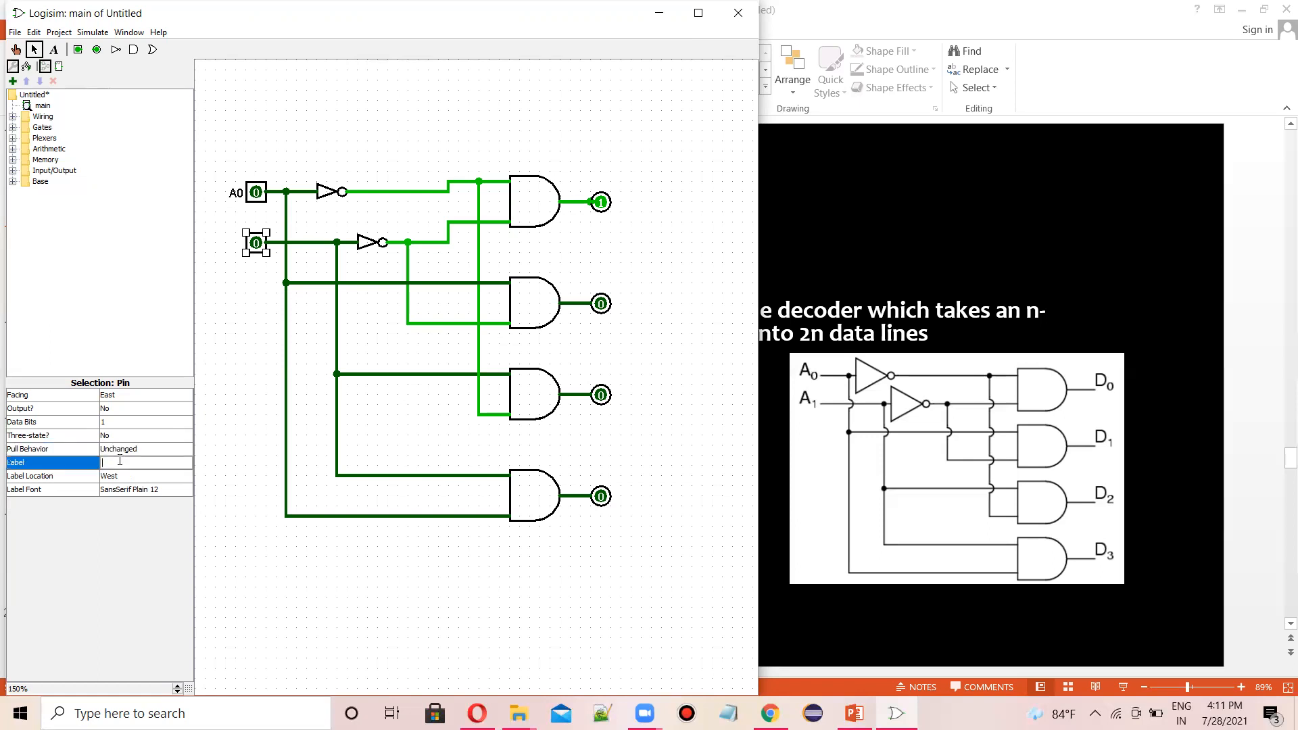
{"action": "type", "text": "A1"}
{"action": "key", "text": "Return"}
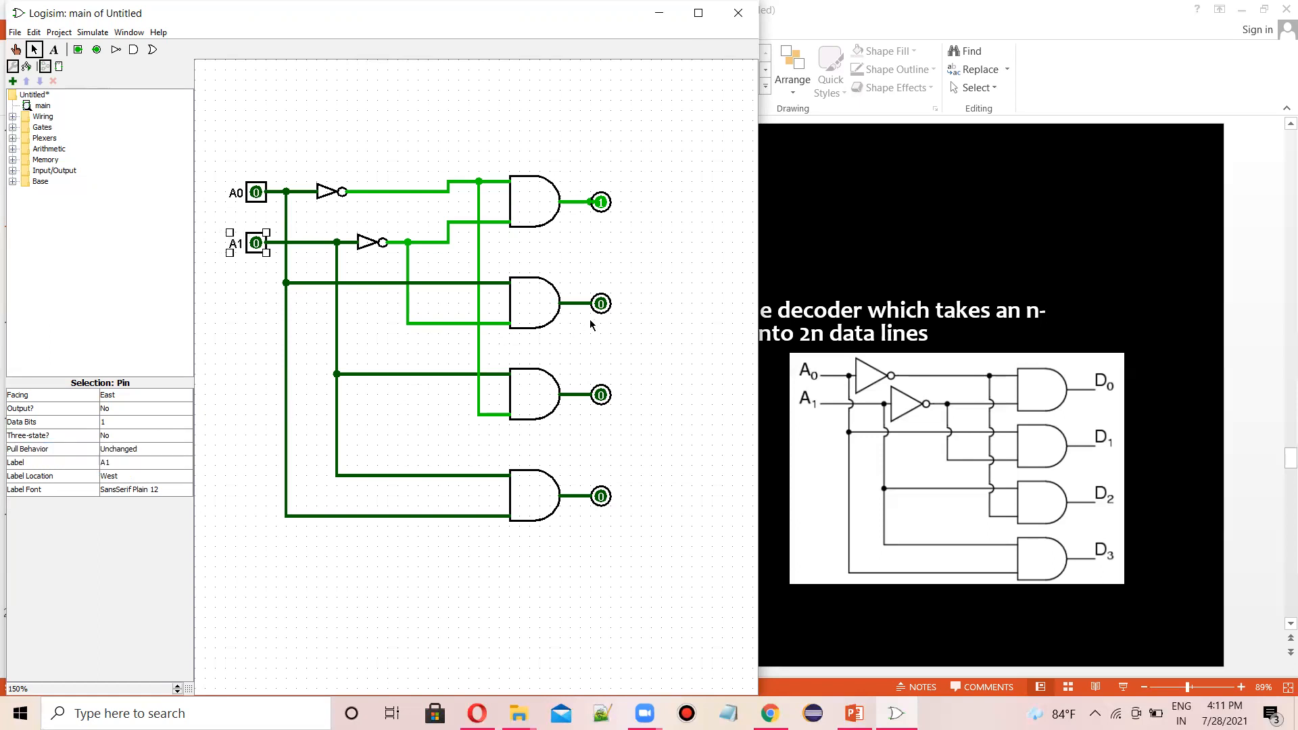
- Label the top output pin D0 and the second output pin D1
{"action": "left_click", "coordinate": [600, 204]}
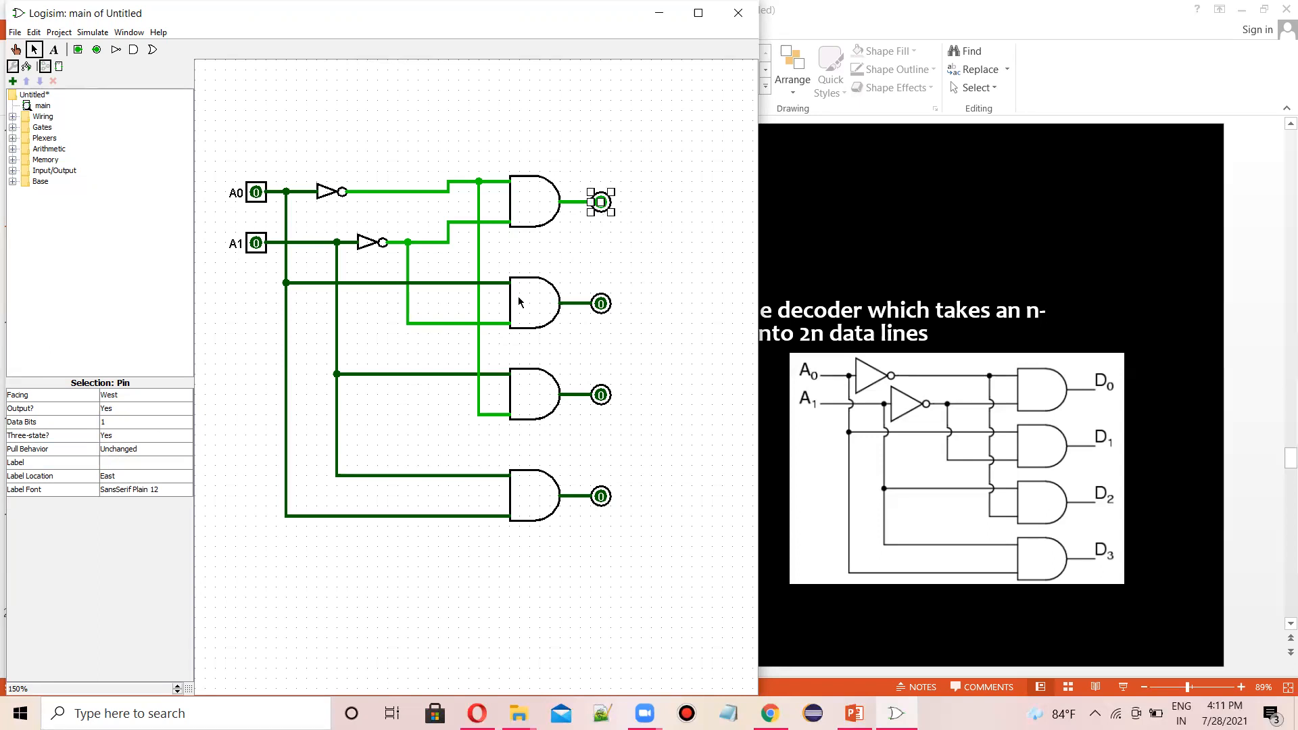
{"action": "left_click", "coordinate": [114, 461]}
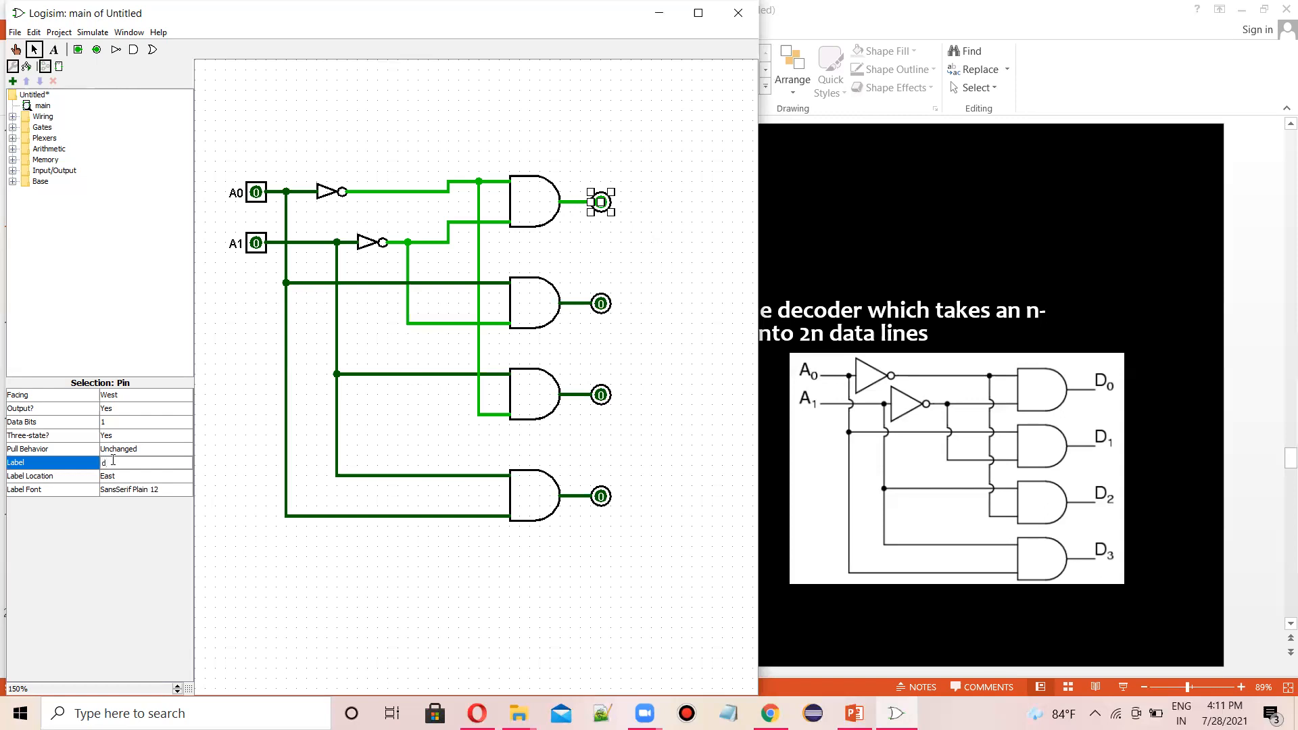
{"action": "key", "text": "Return"}
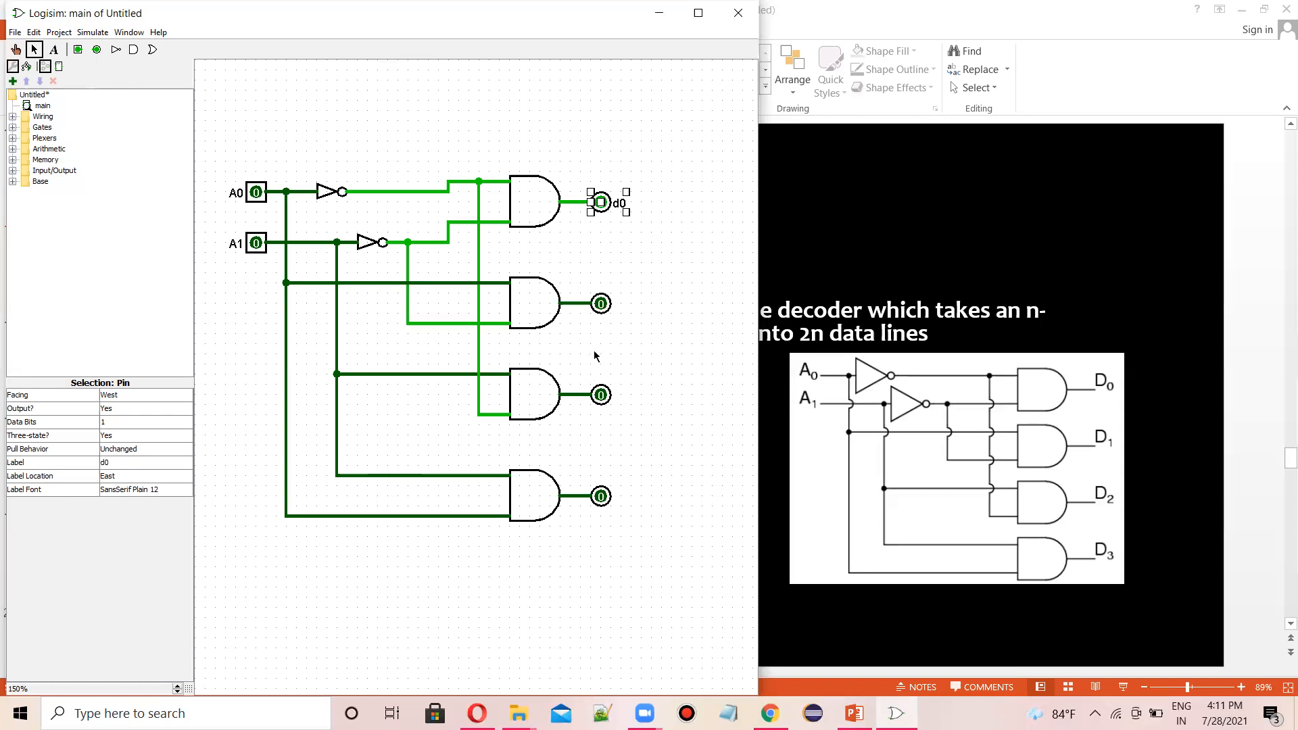
{"action": "left_click", "coordinate": [133, 461]}
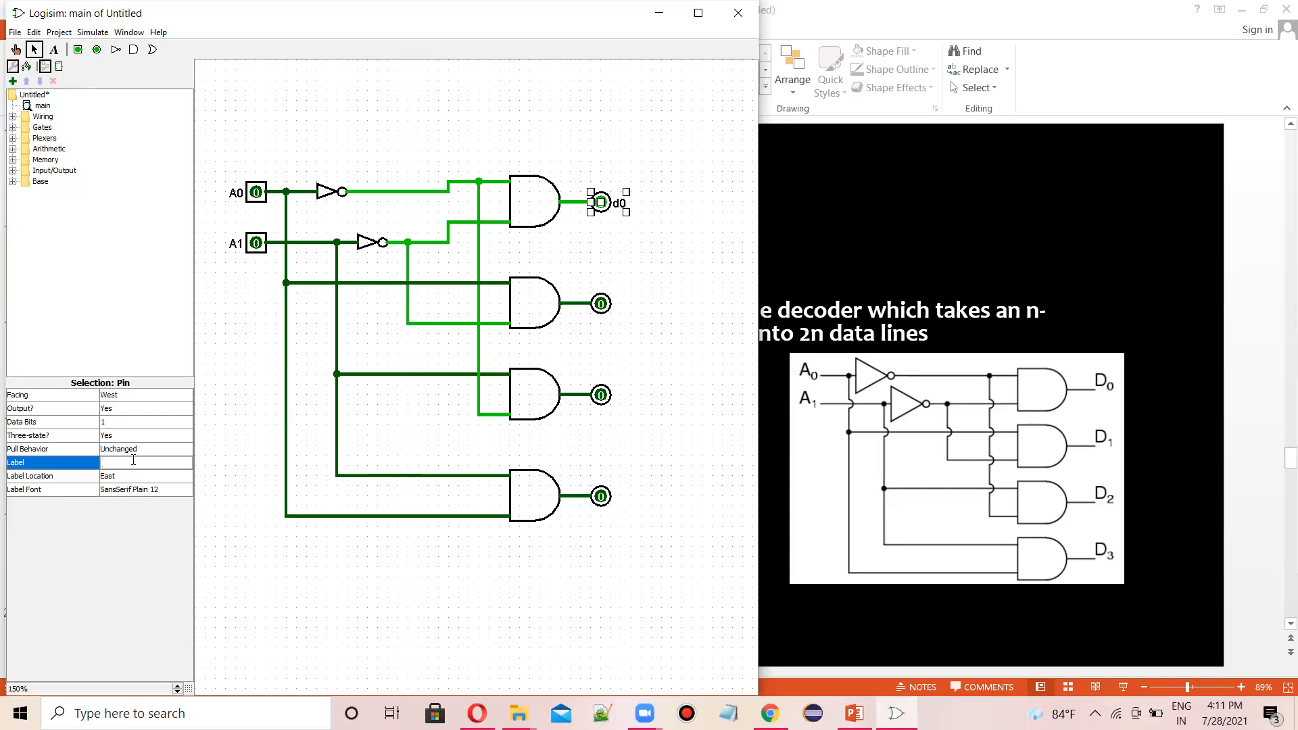
{"action": "type", "text": "D0"}
{"action": "key", "text": "Return"}
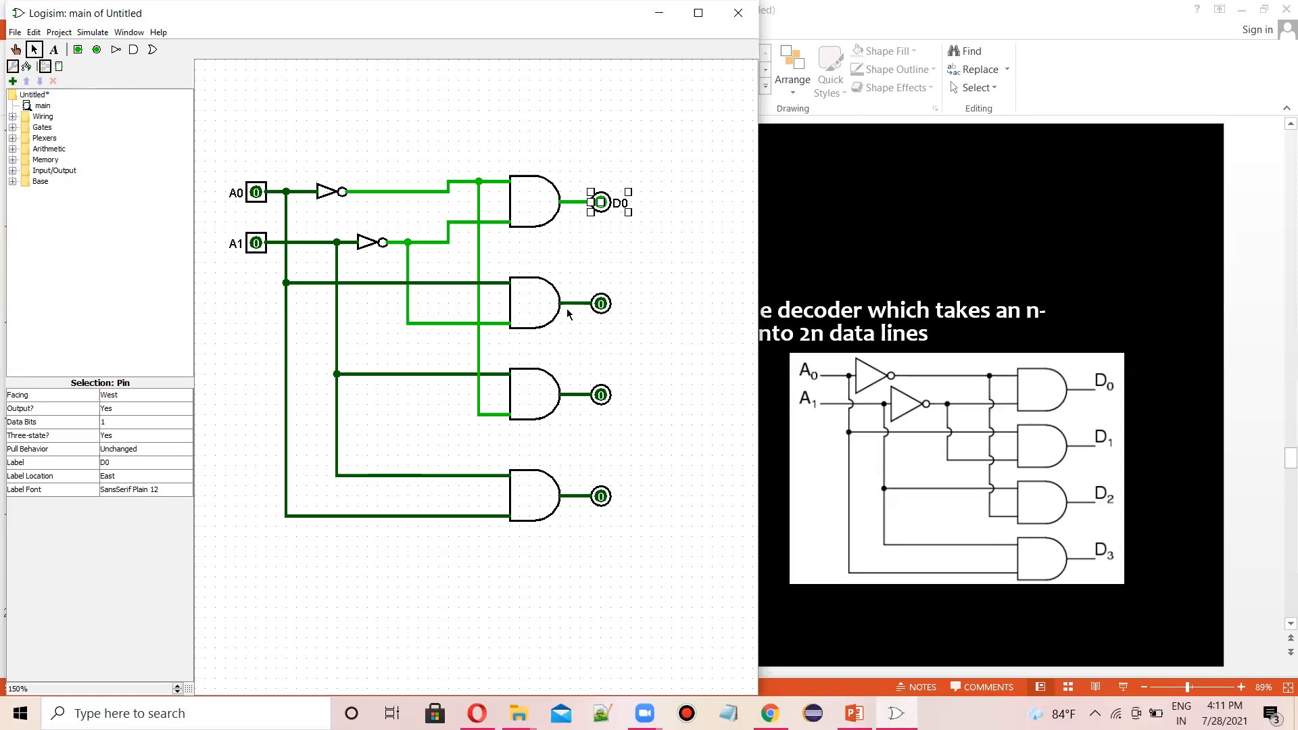
{"action": "left_click", "coordinate": [601, 304]}
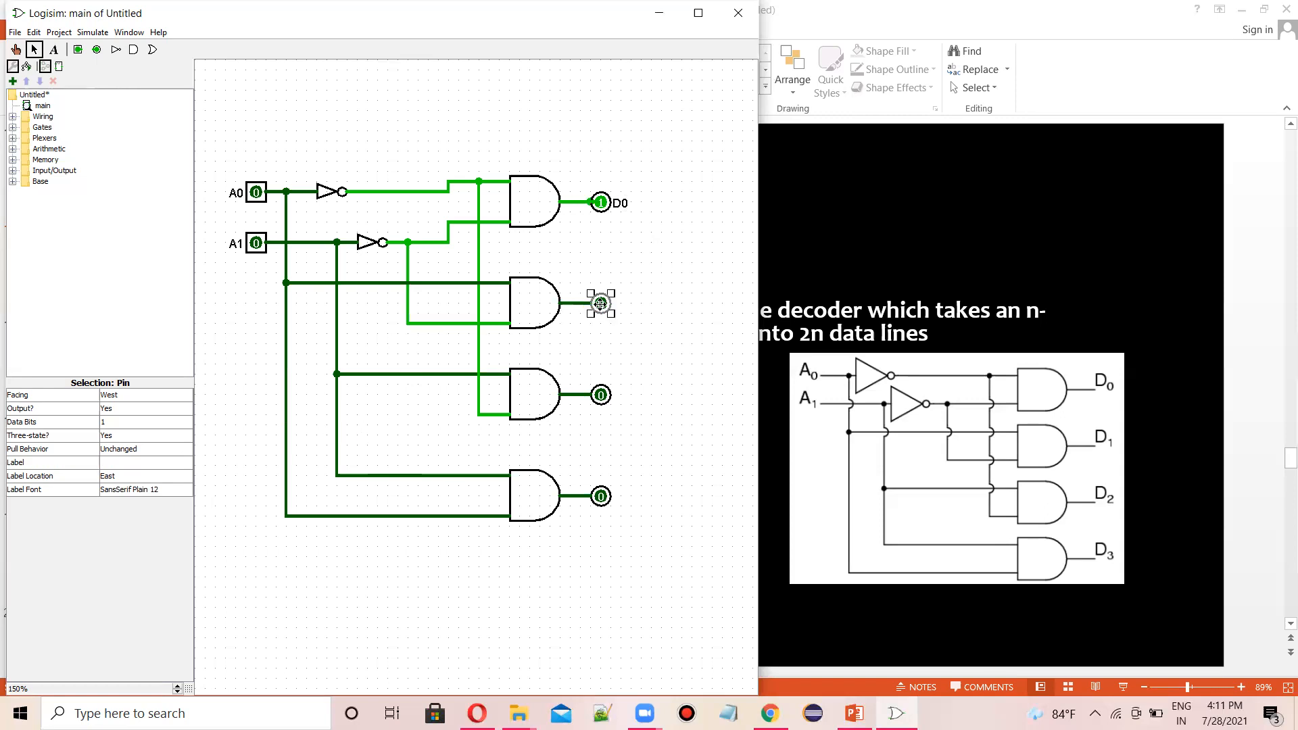
{"action": "left_click", "coordinate": [134, 462]}
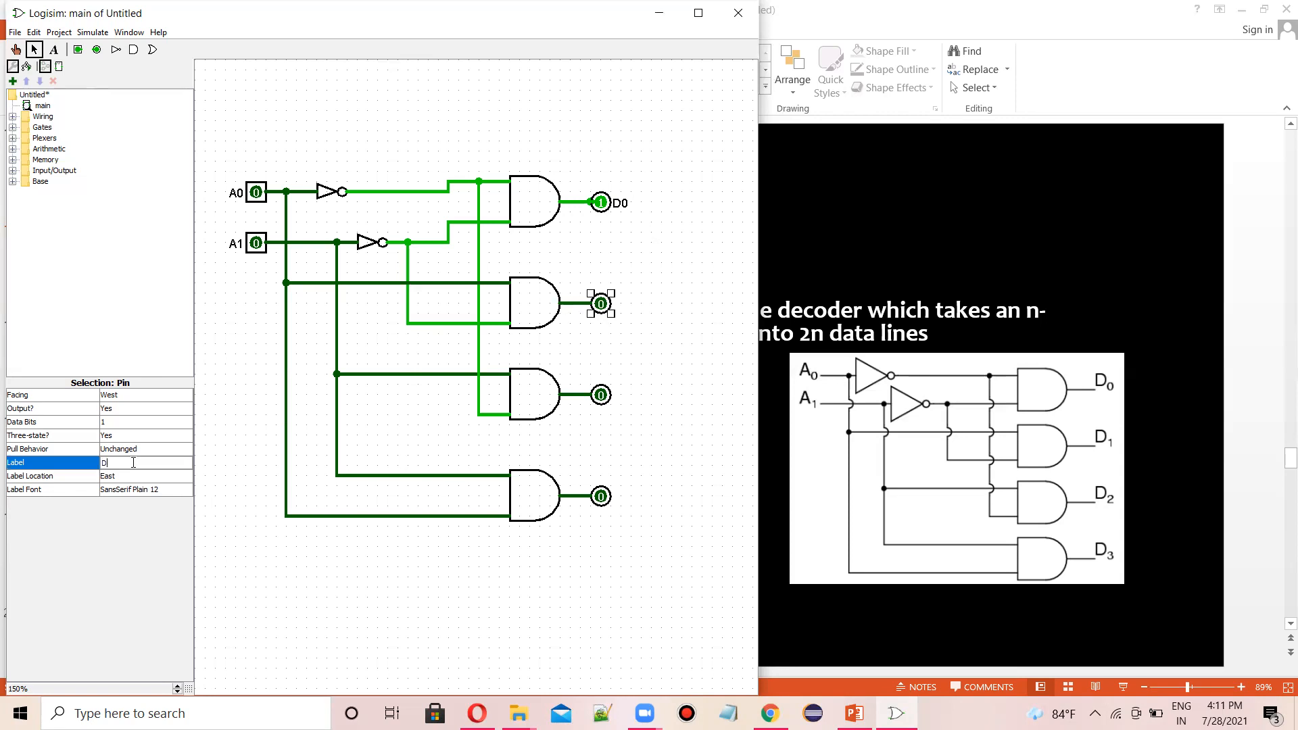
{"action": "type", "text": "D1"}
{"action": "key", "text": "Return"}
- Label the third output pin D2 and the bottom output pin D3
{"action": "left_click", "coordinate": [601, 398]}
{"action": "left_click", "coordinate": [159, 463]}
{"action": "type", "text": "D2"}
{"action": "key", "text": "Return"}
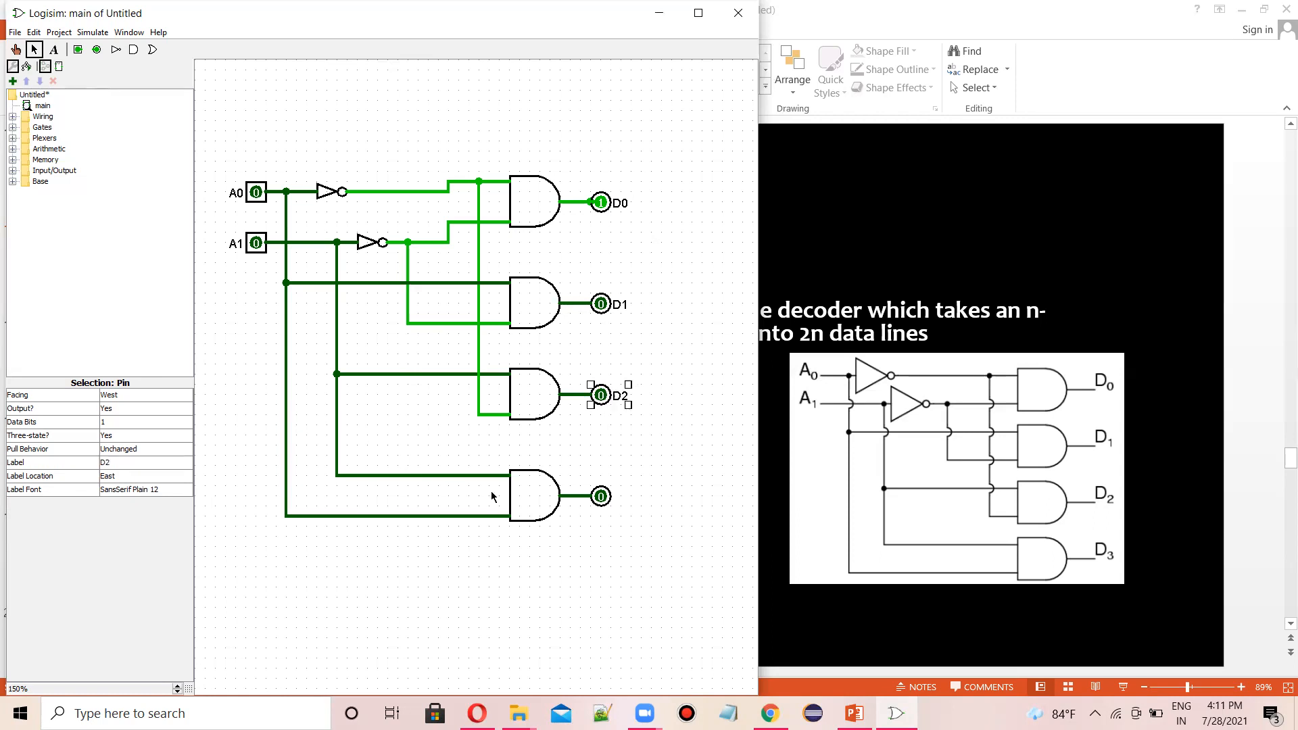
{"action": "left_click", "coordinate": [602, 500]}
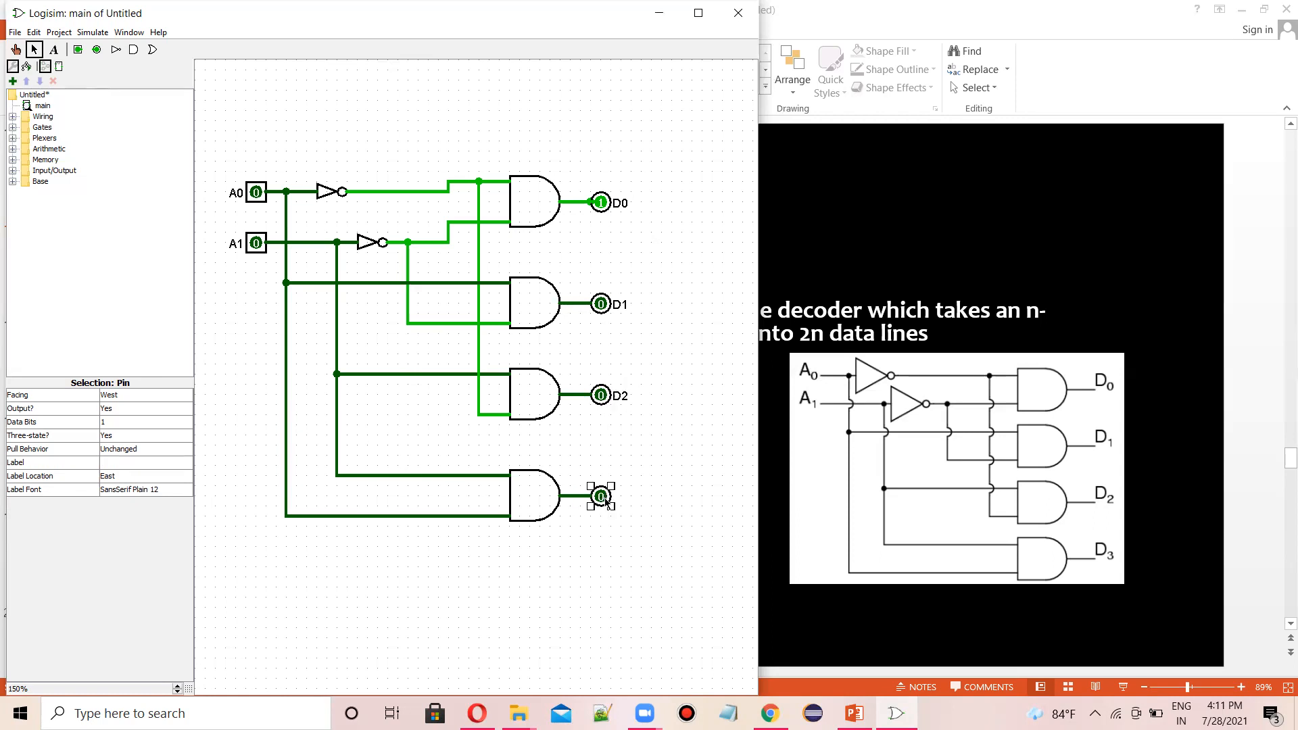
{"action": "left_click", "coordinate": [115, 462]}
{"action": "type", "text": "D3"}
{"action": "key", "text": "Return"}
{"action": "left_click", "coordinate": [515, 593]}
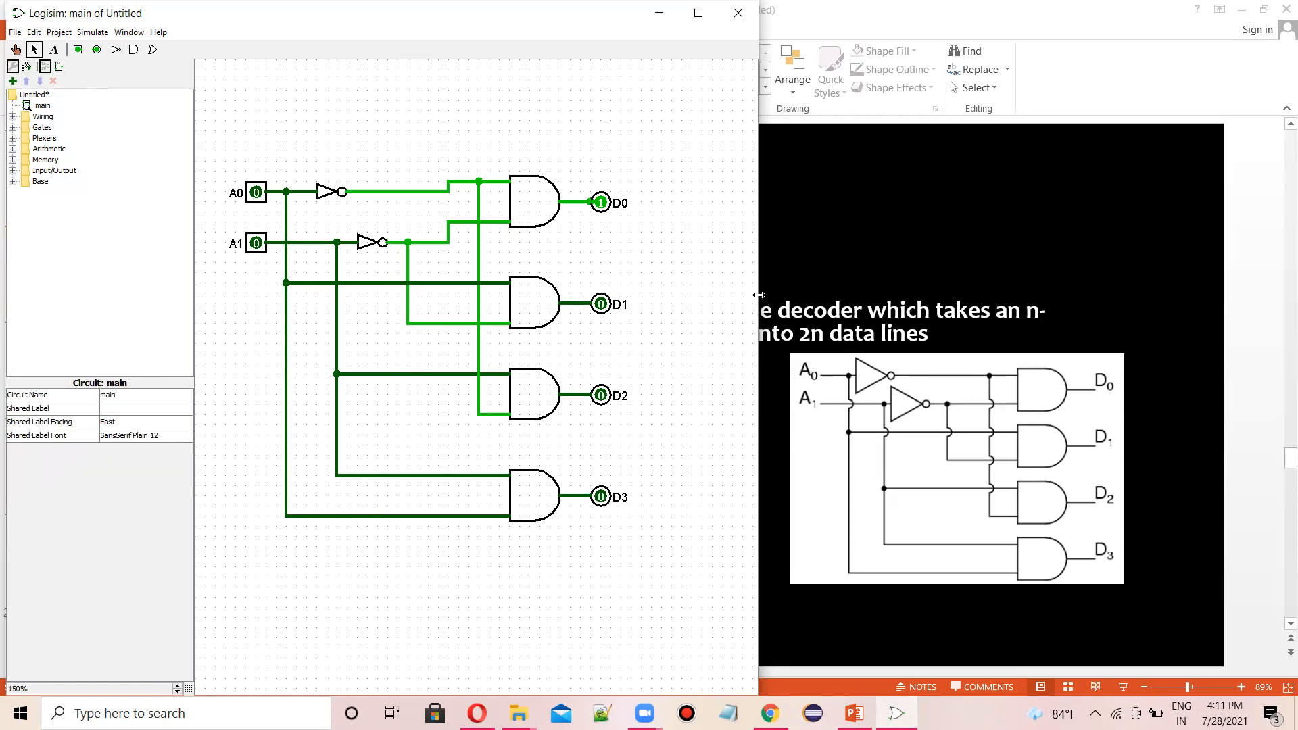
- Switch to PowerPoint and move the decoder truth table to the slide's upper right corner
{"action": "mouse_move", "coordinate": [756, 292]}
{"action": "left_mouse_down"}
{"action": "mouse_move", "coordinate": [658, 288]}
{"action": "mouse_move", "coordinate": [757, 269]}
{"action": "left_mouse_up"}
{"action": "left_click_drag", "start_coordinate": [538, 368], "coordinate": [538, 369]}
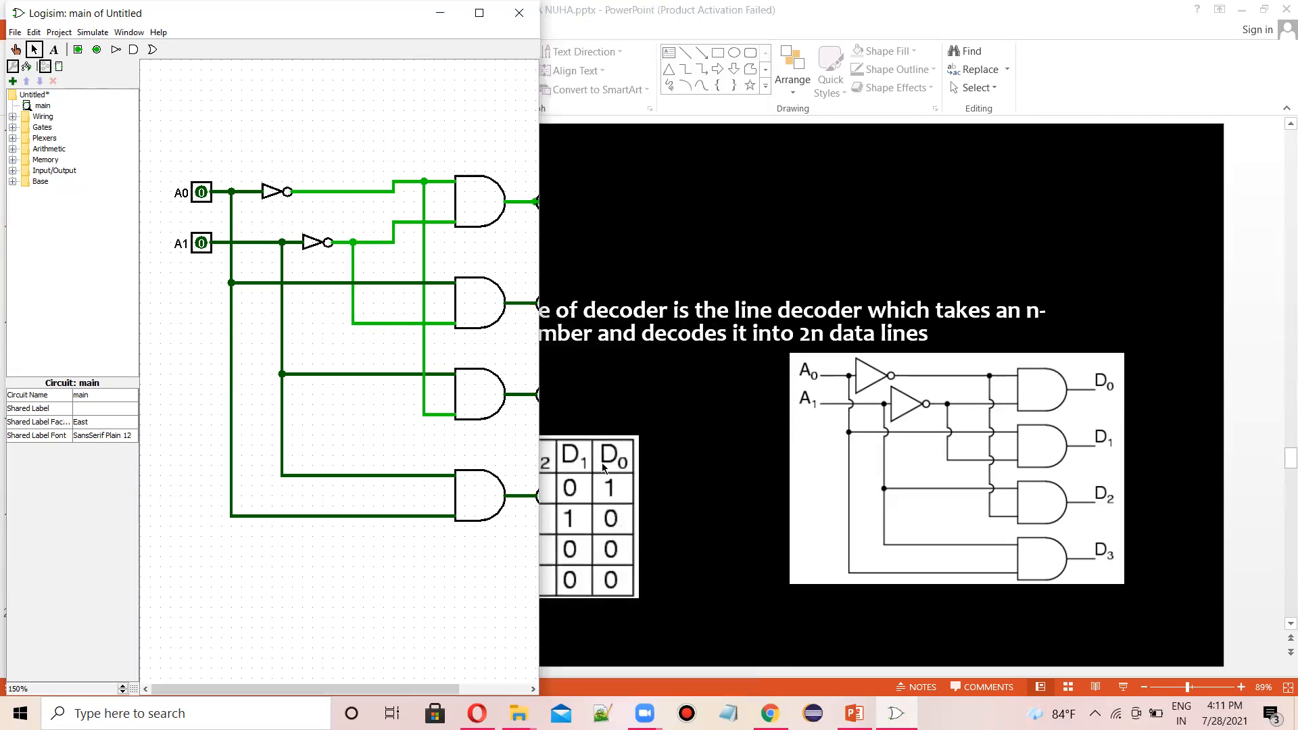
{"action": "left_click", "coordinate": [602, 466]}
{"action": "left_click_drag", "start_coordinate": [558, 477], "coordinate": [1092, 174]}
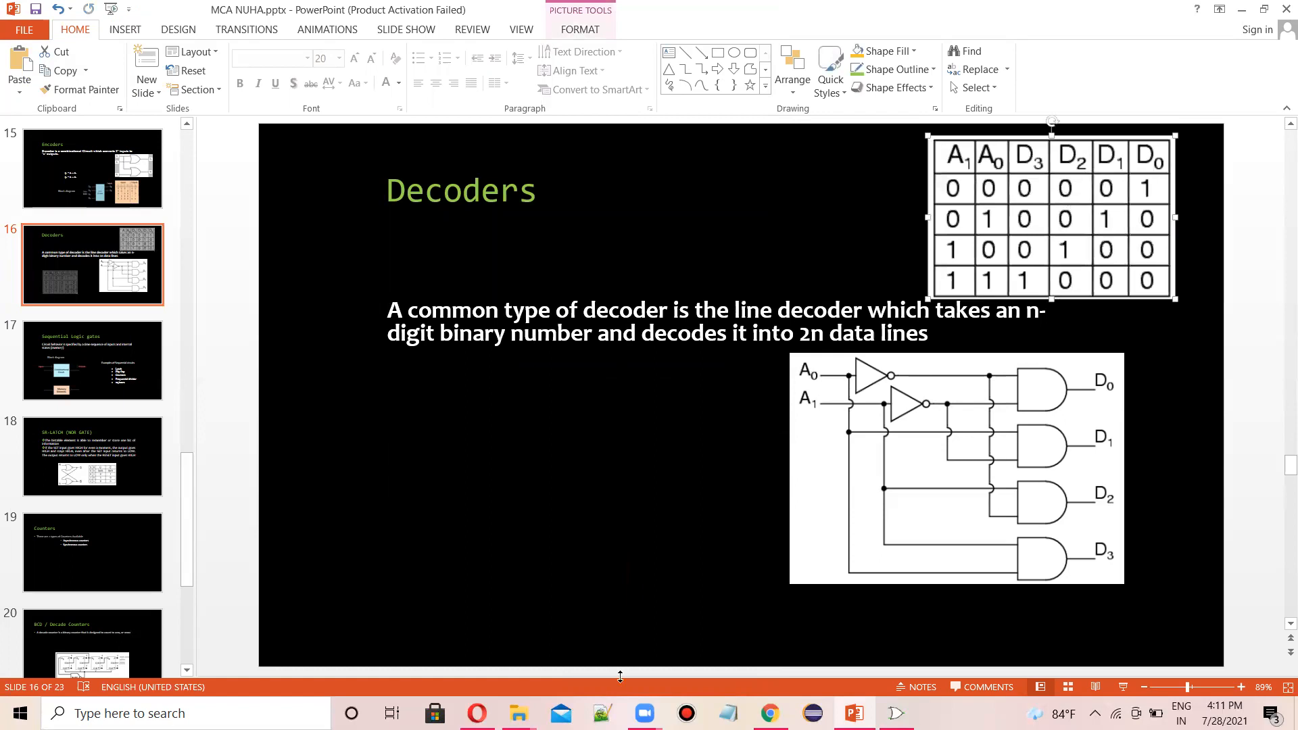
- Return to Logisim and test the decoder with the Poke tool, toggling inputs A0 and A1 through different combinations
{"action": "left_click", "coordinate": [896, 713]}
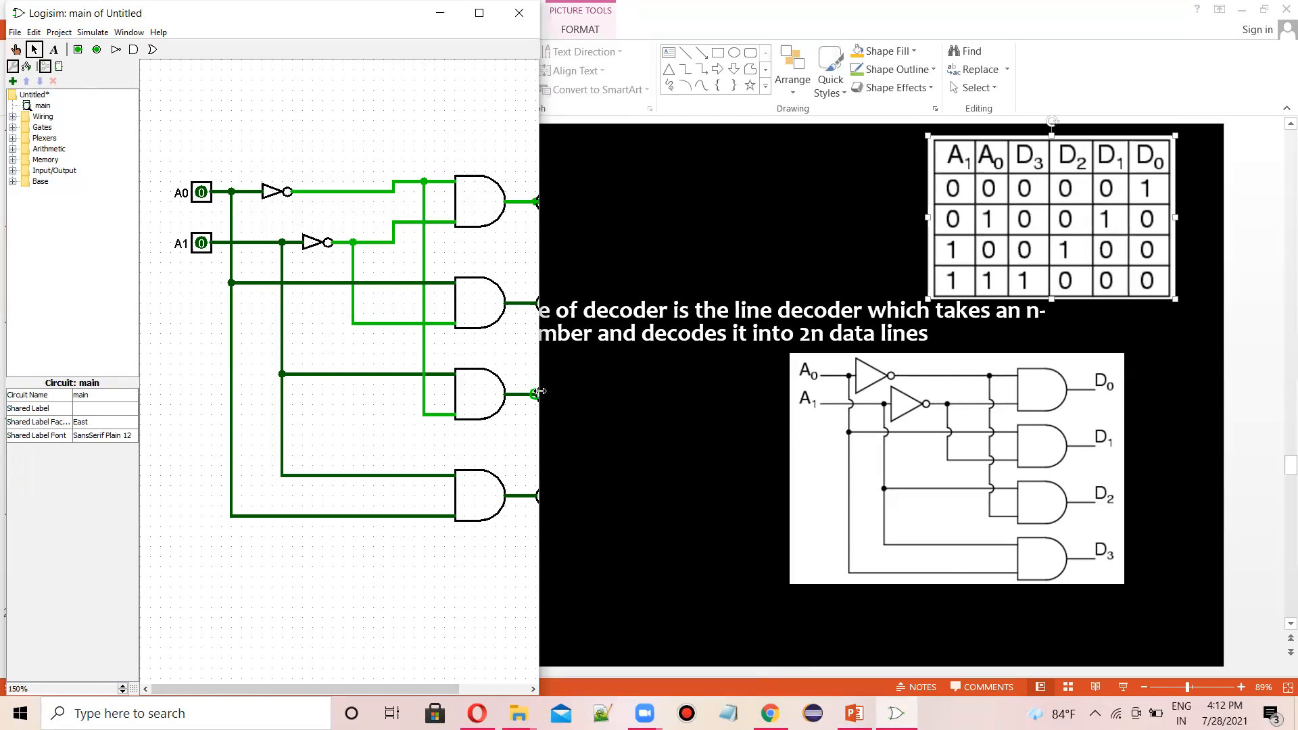
{"action": "left_click_drag", "start_coordinate": [539, 391], "coordinate": [741, 396]}
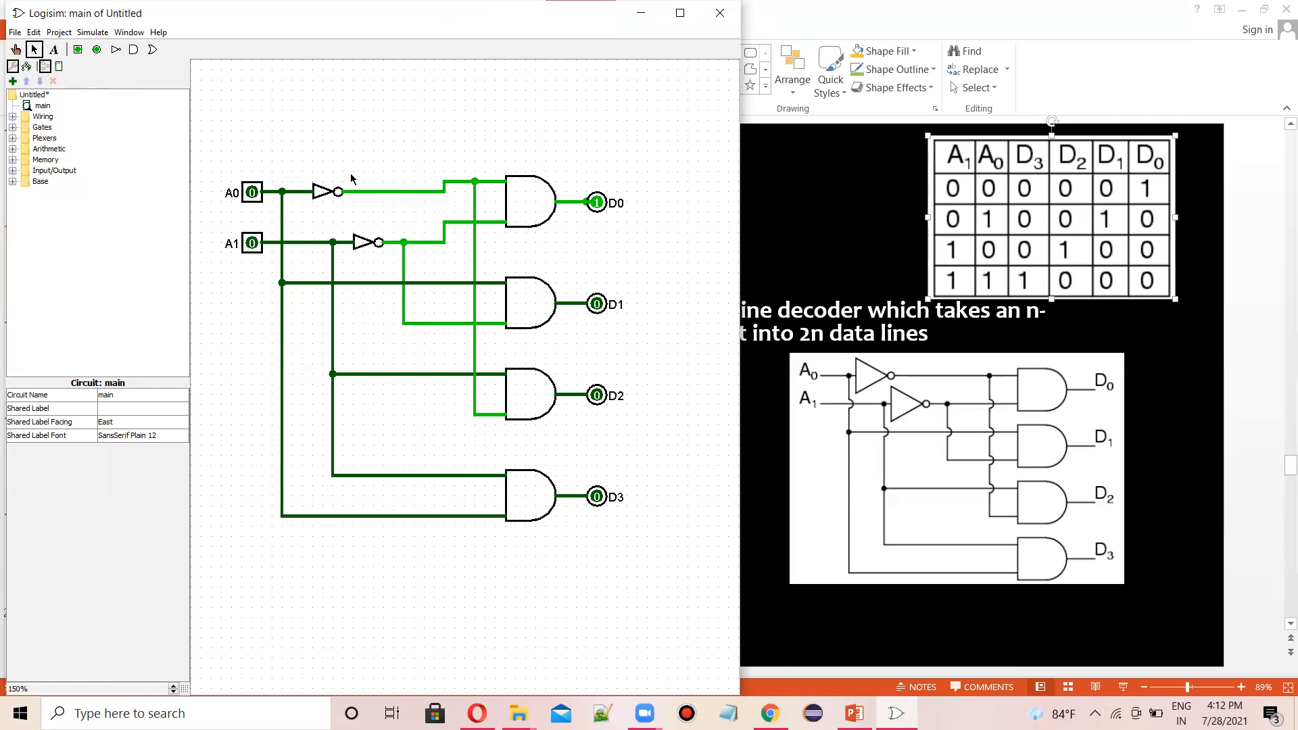
{"action": "left_click", "coordinate": [16, 48]}
{"action": "left_click", "coordinate": [251, 195]}
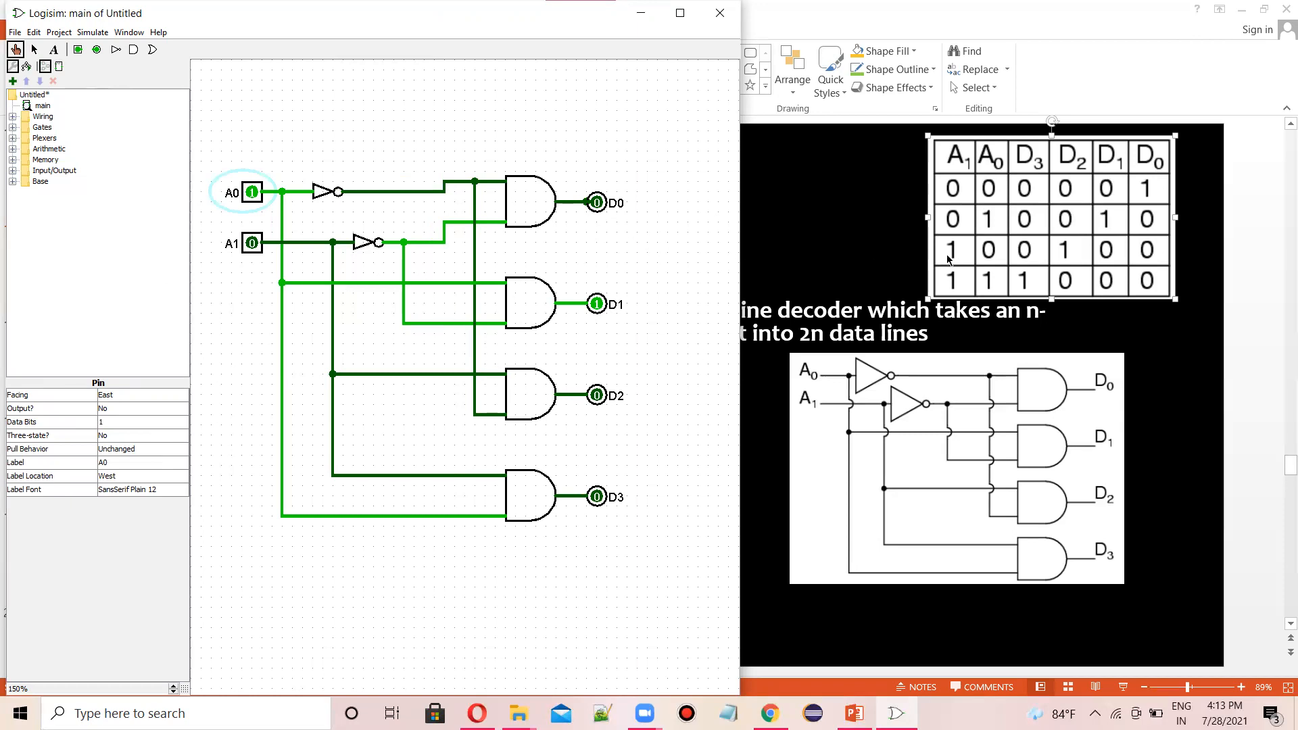
{"action": "left_click", "coordinate": [252, 242]}
{"action": "left_click", "coordinate": [254, 196]}
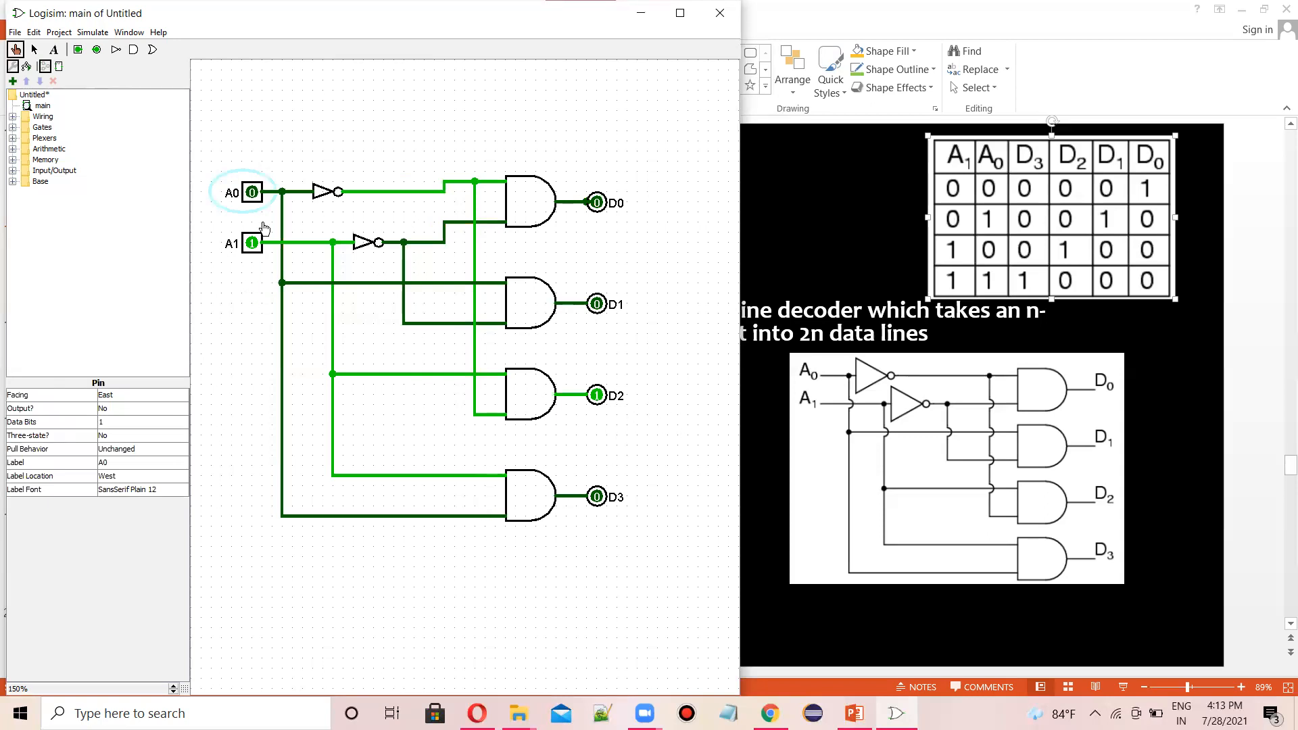
{"action": "left_click", "coordinate": [252, 198]}
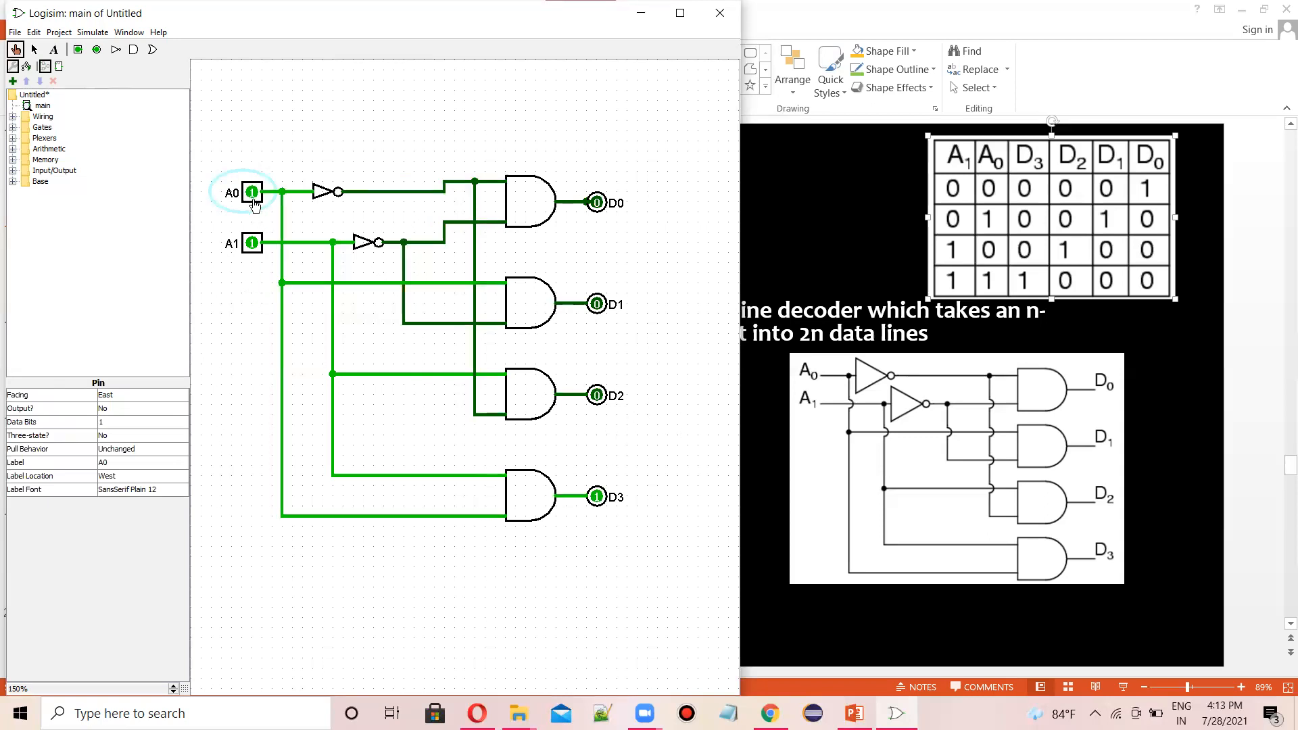